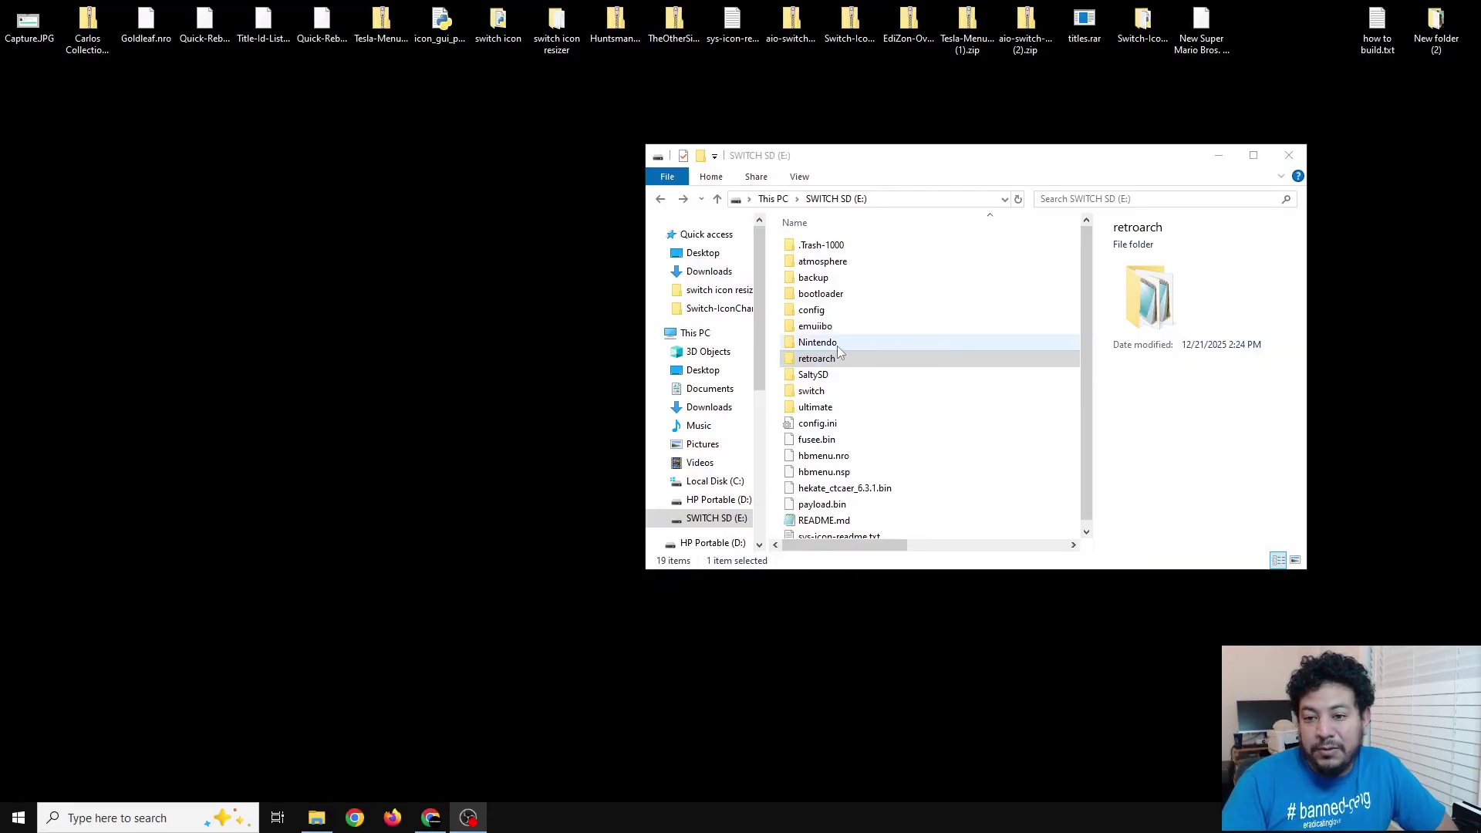
mouse_move(889, 159)
left_mouse_down()
mouse_move(912, 158)
mouse_move(890, 158)
left_mouse_up()
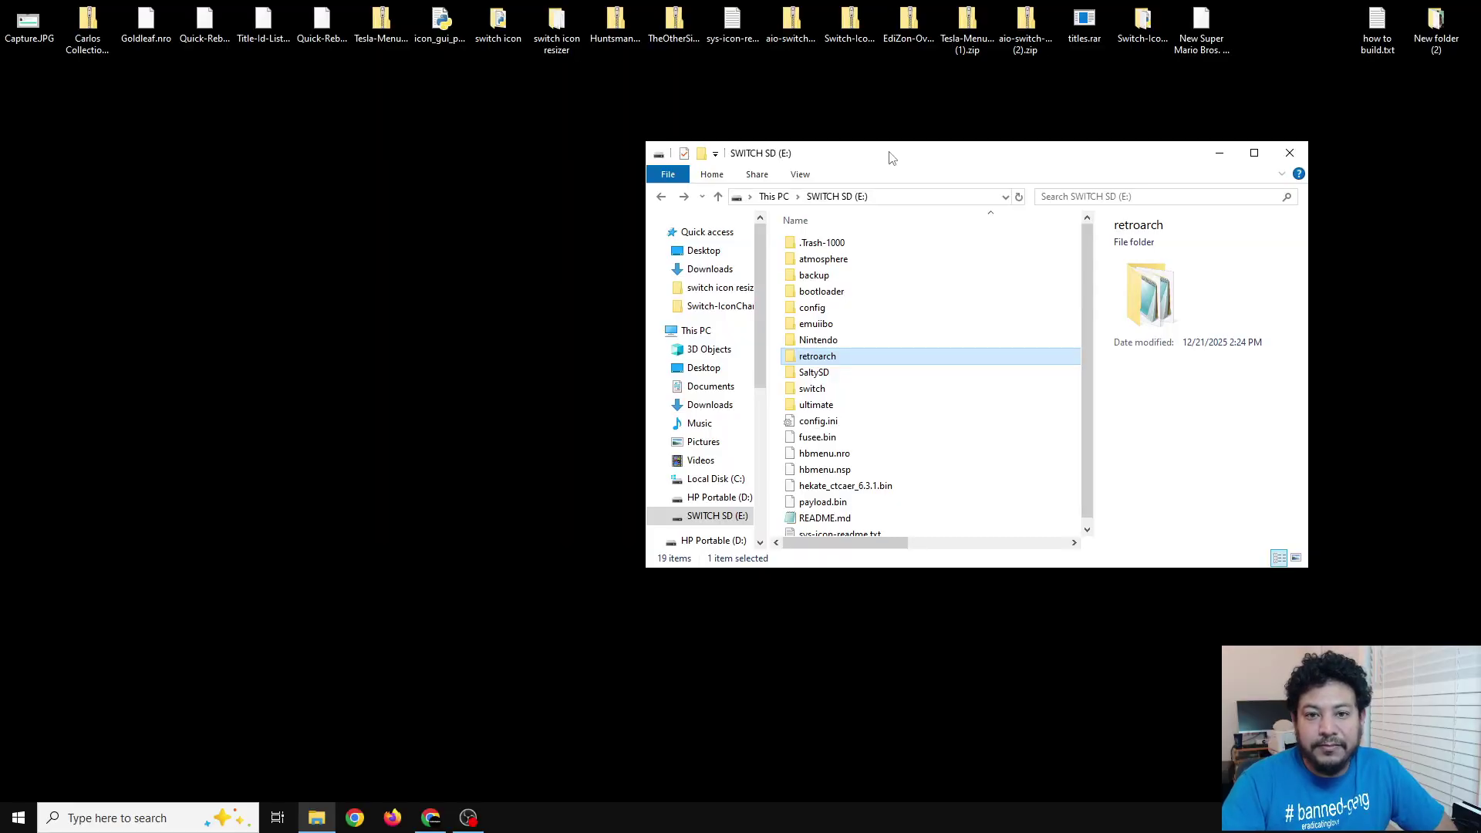
left_click_drag(891, 158, 898, 159)
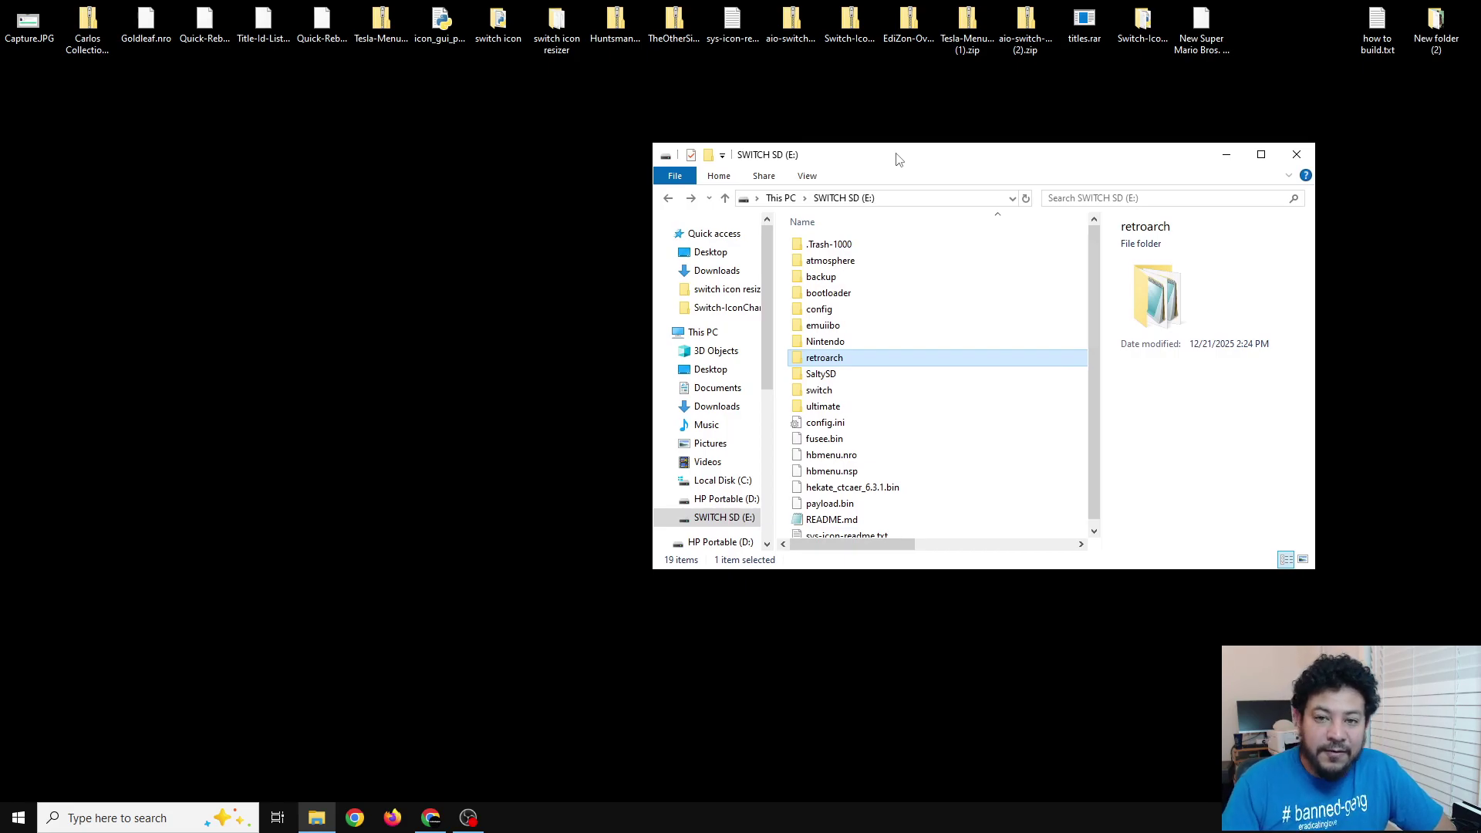
left_click_drag(897, 158, 927, 156)
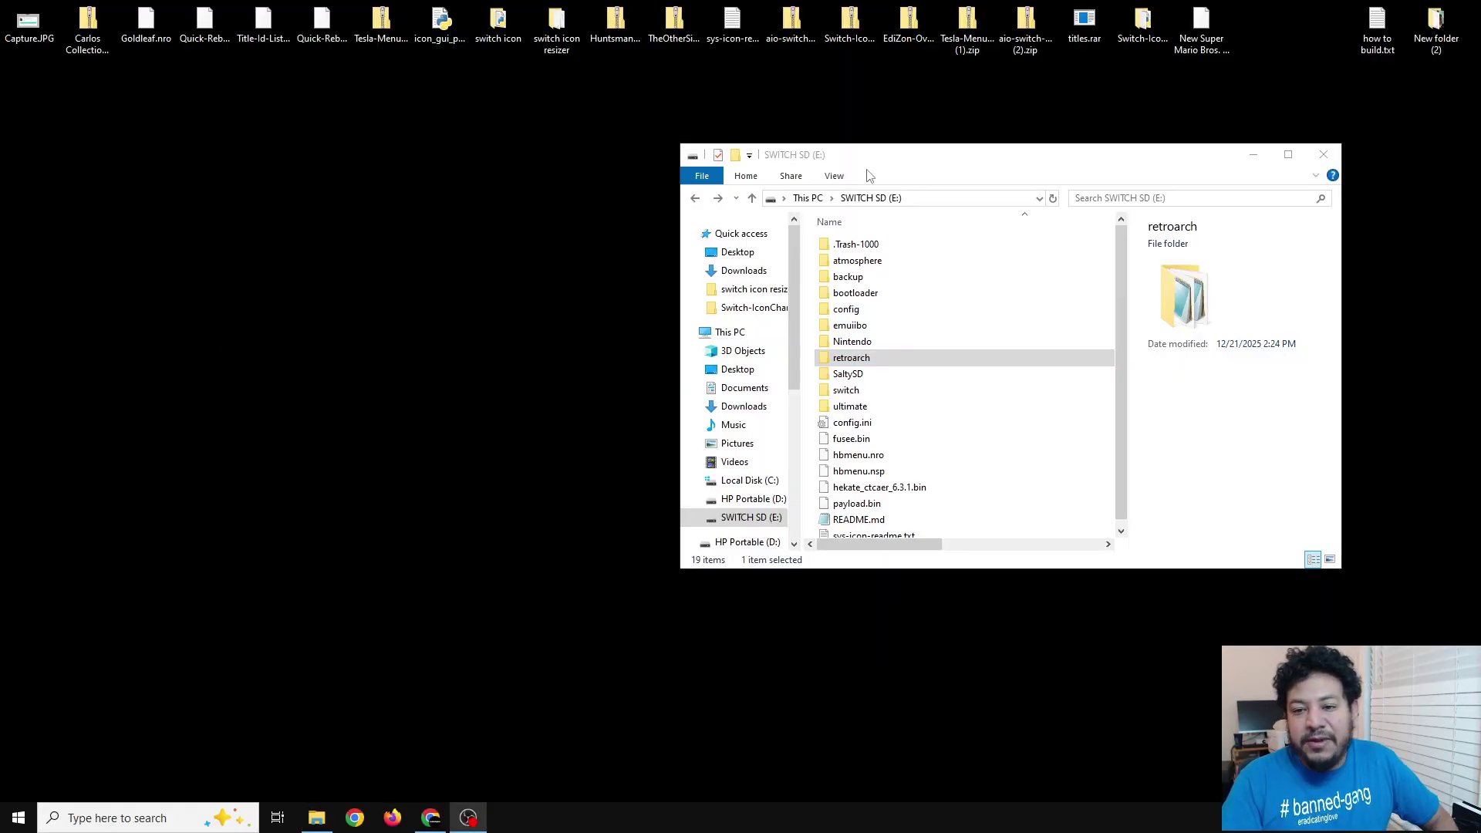
left_click_drag(879, 164, 875, 147)
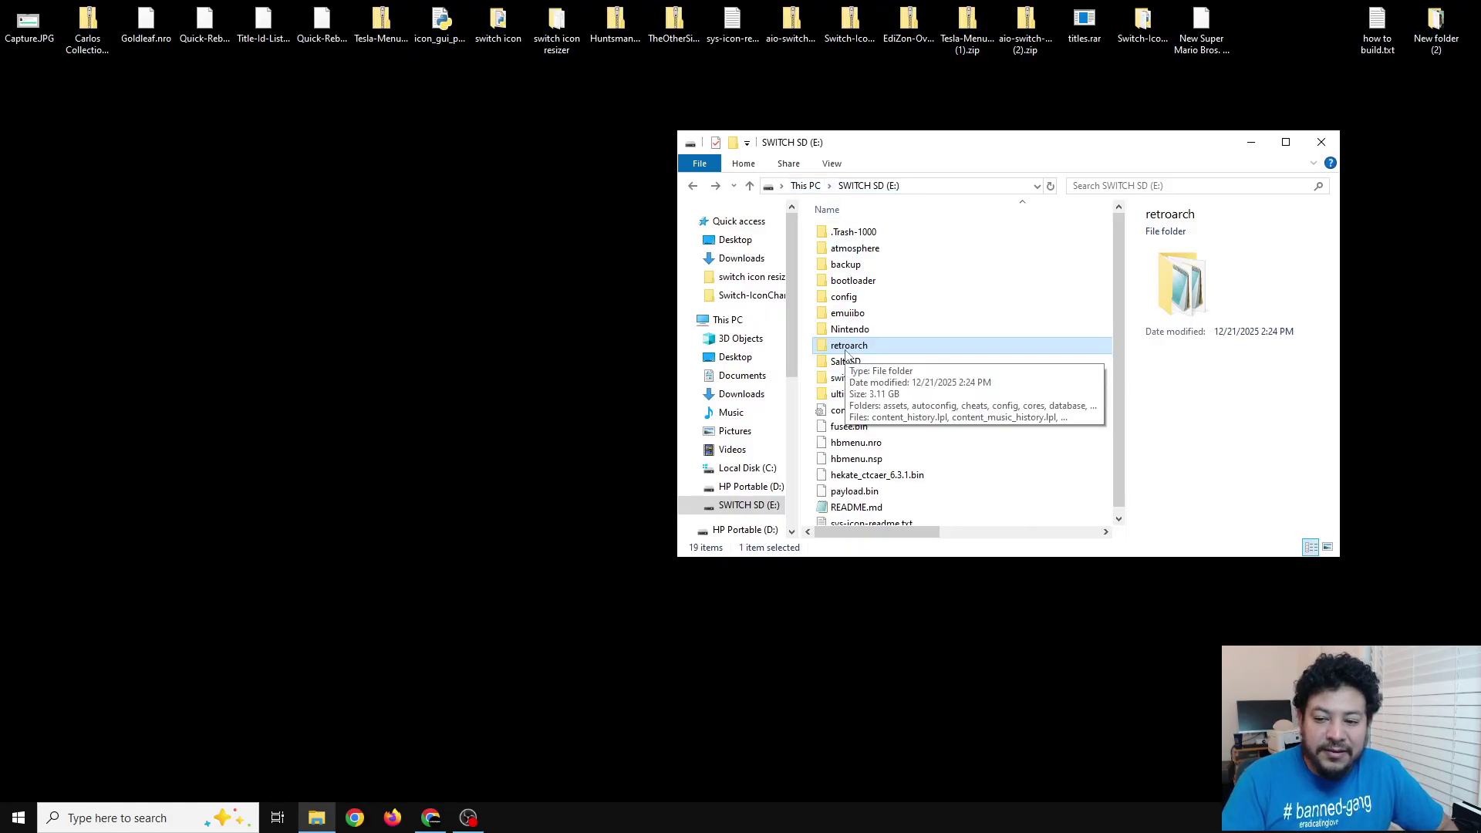
Copy retroarch.cfg and retroarch-salamander.cfg from the SD card's retroarch folder to the desktop as a backup.
double_click(841, 349)
scroll(884, 422, "down", 1)
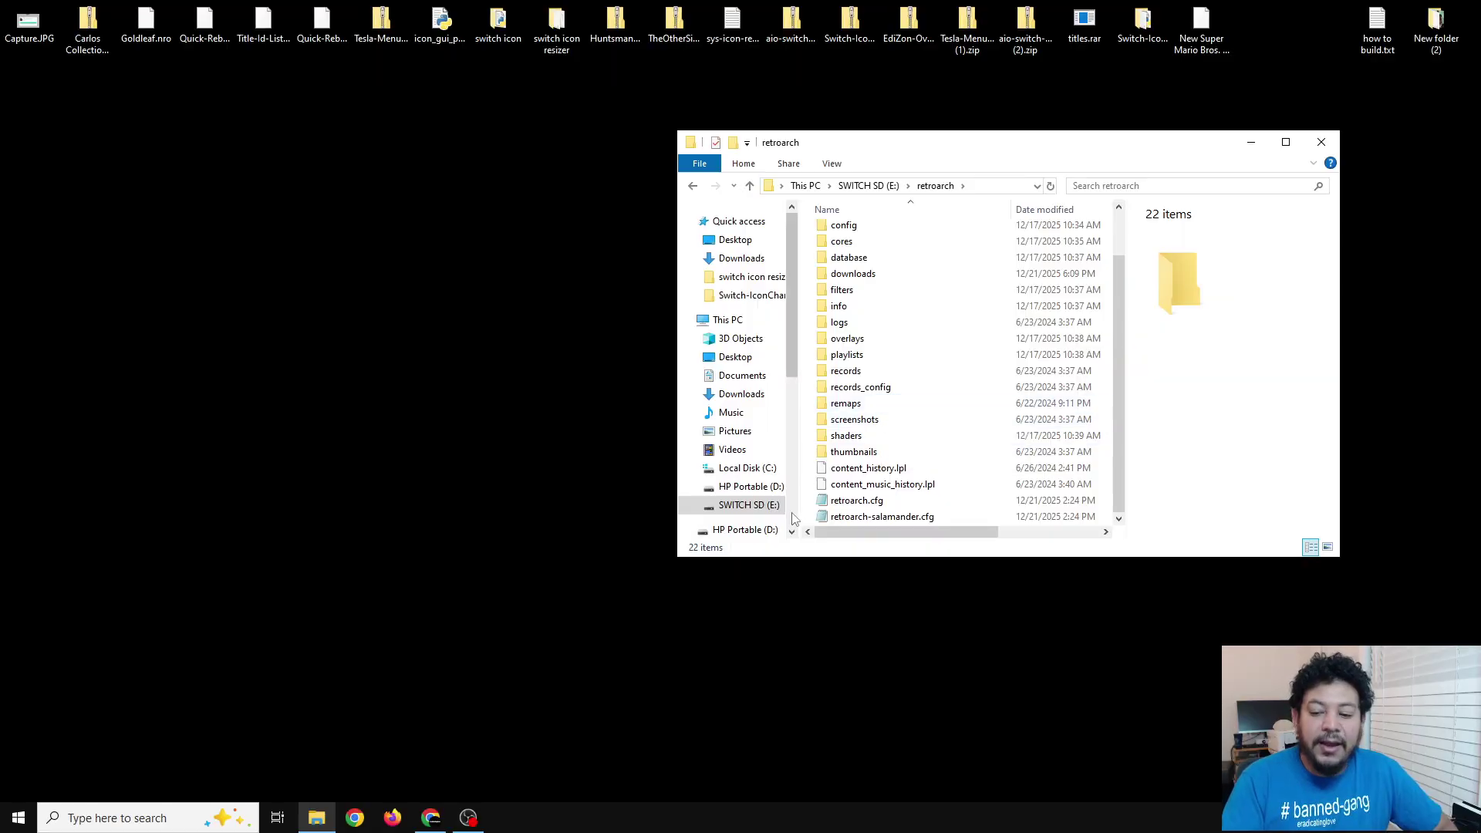
left_click_drag(810, 504, 907, 525)
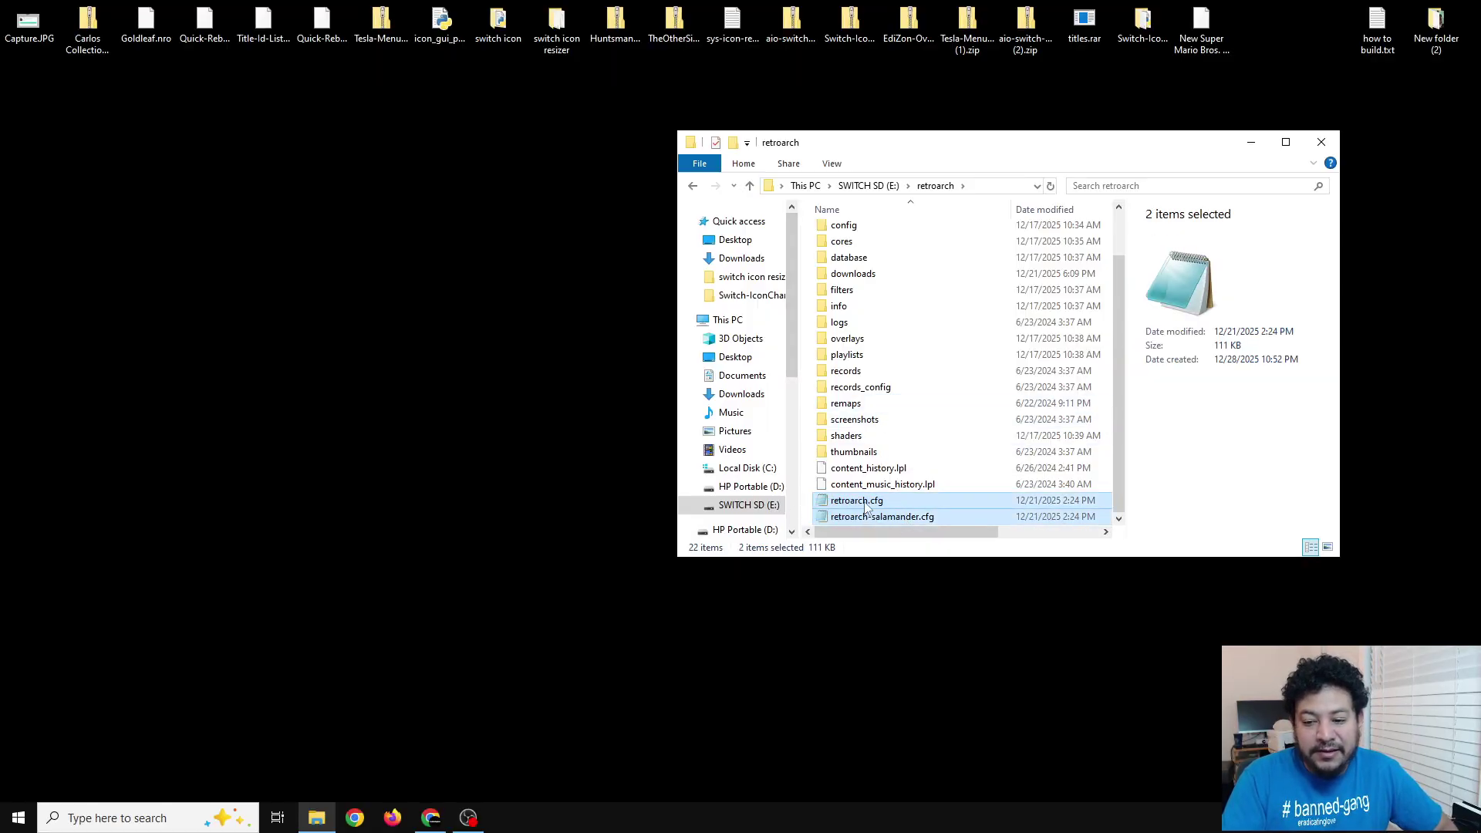
right_click(864, 519)
left_click(925, 662)
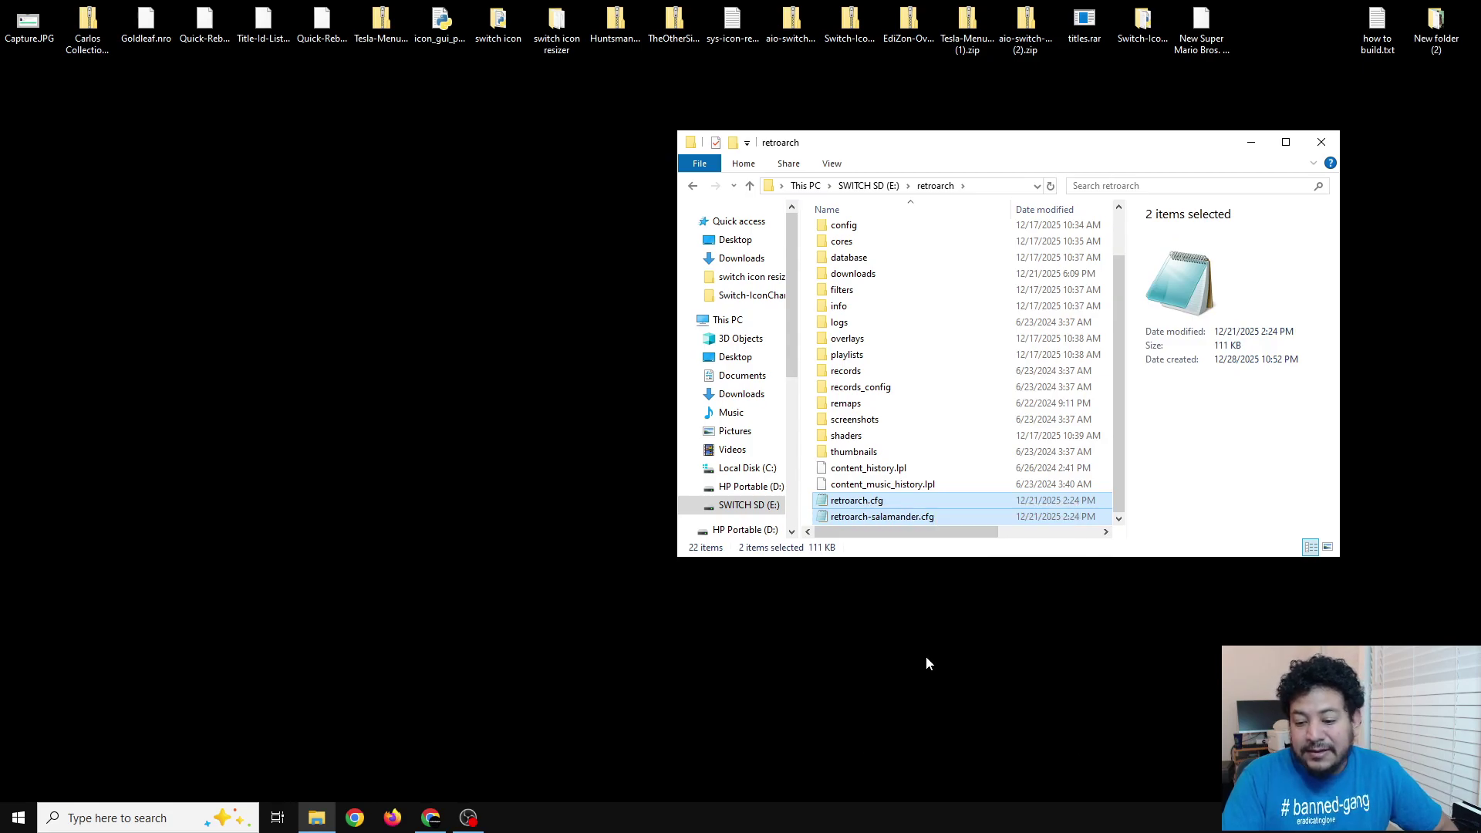
right_click(427, 245)
left_click(510, 313)
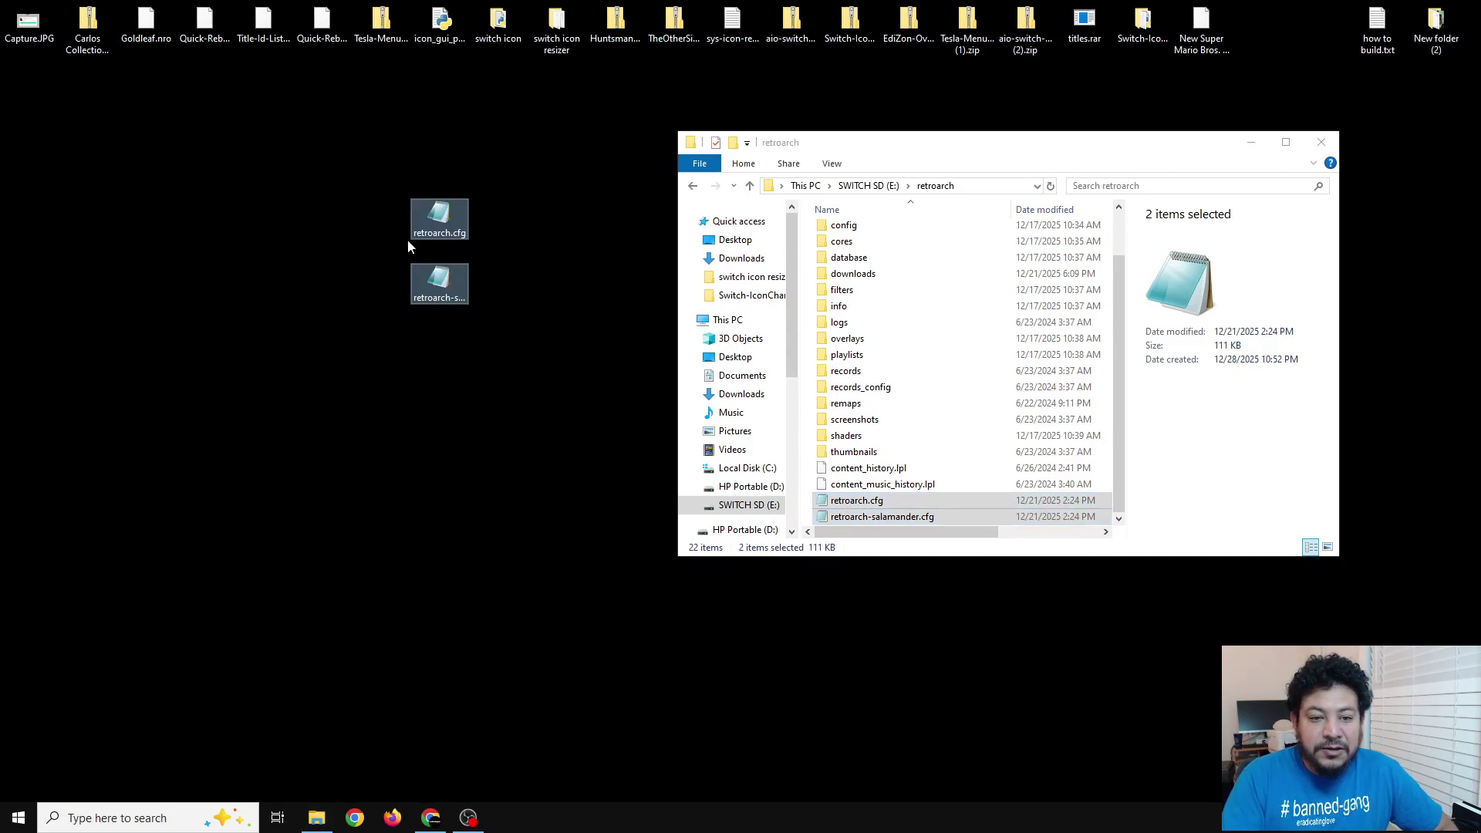
left_click_drag(846, 149, 868, 146)
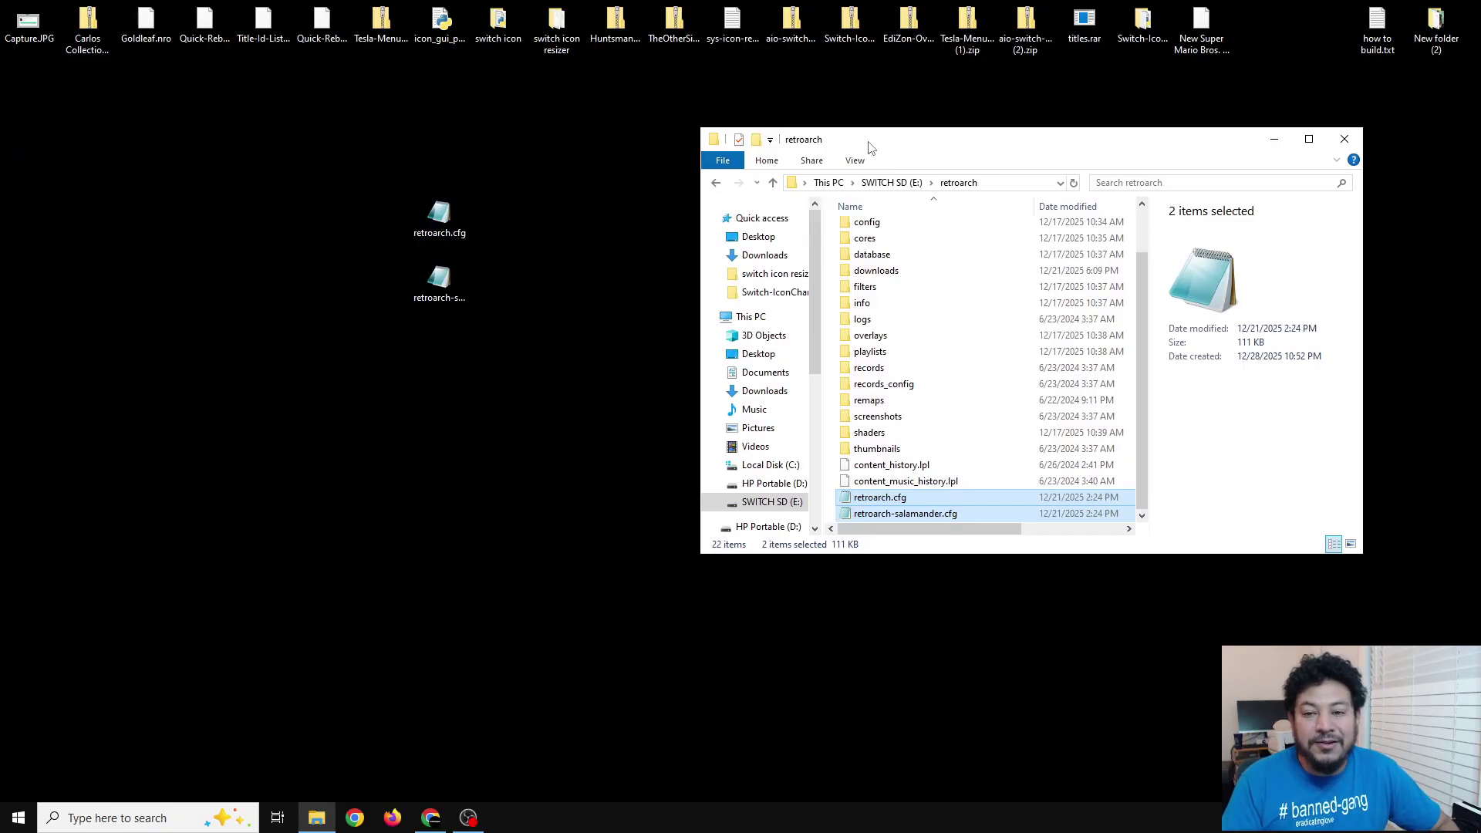
left_click_drag(913, 143, 930, 137)
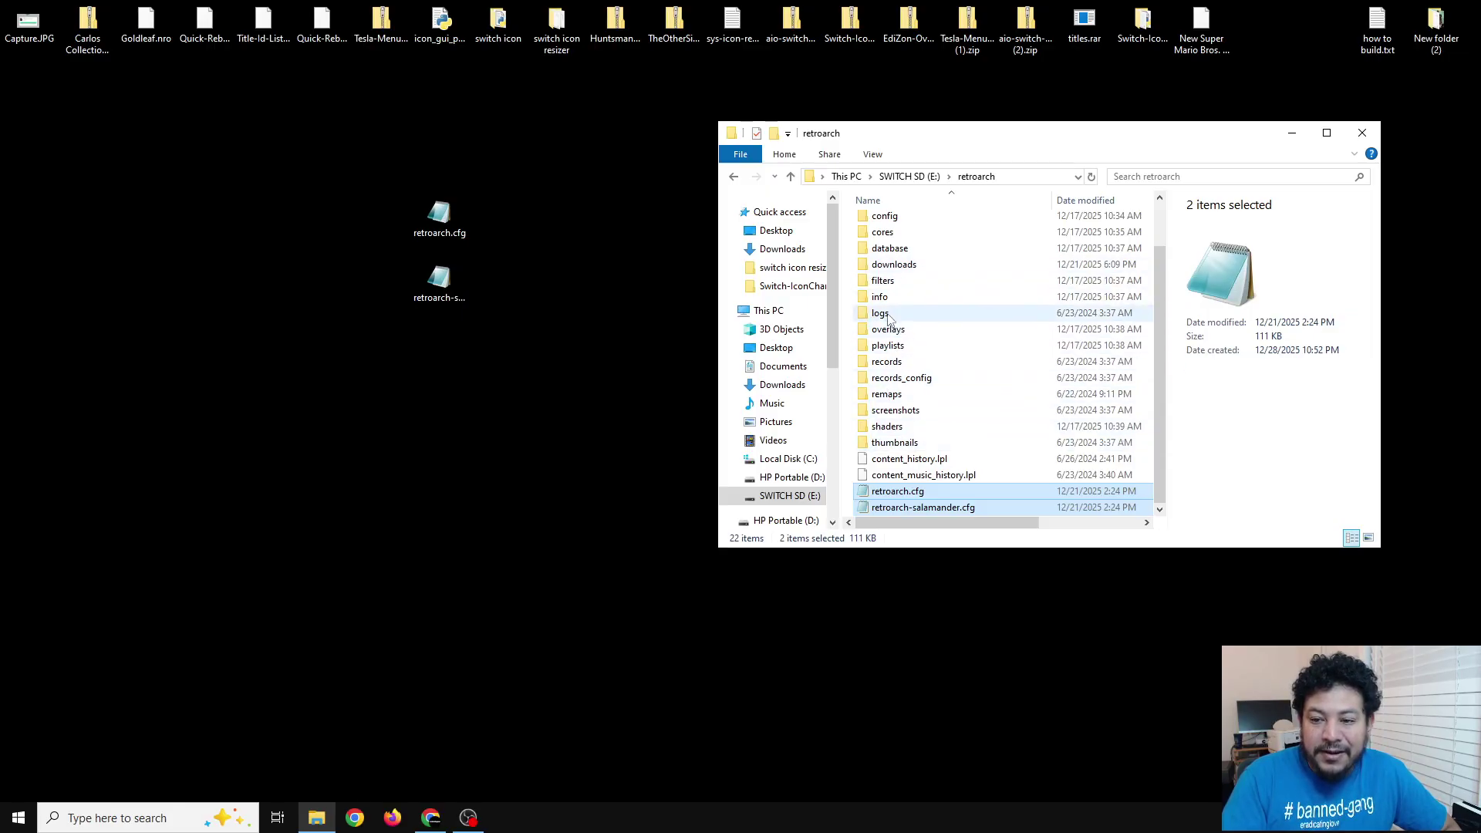
scroll(868, 241, "up", 2)
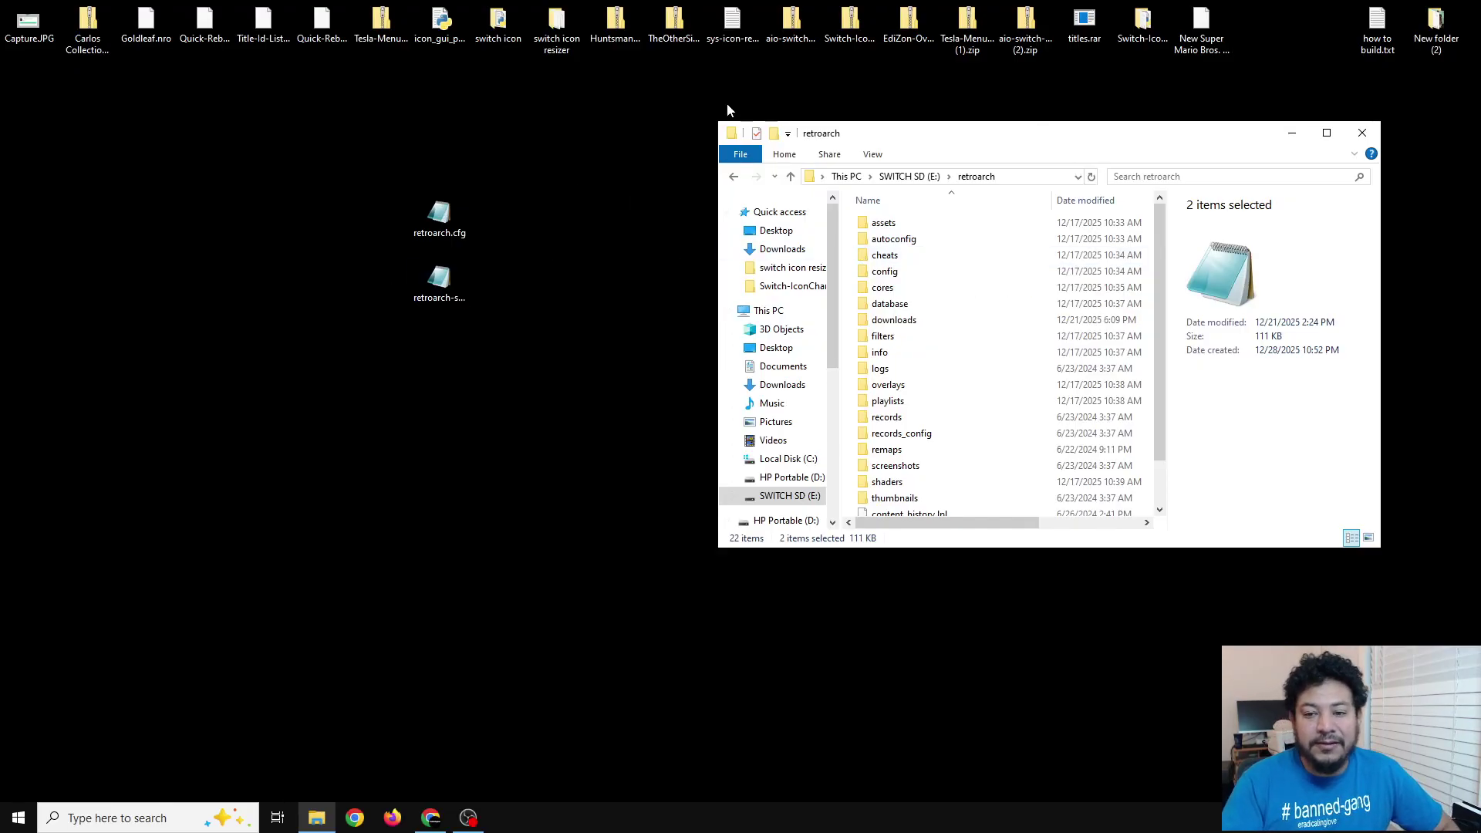
left_click_drag(1002, 132, 998, 138)
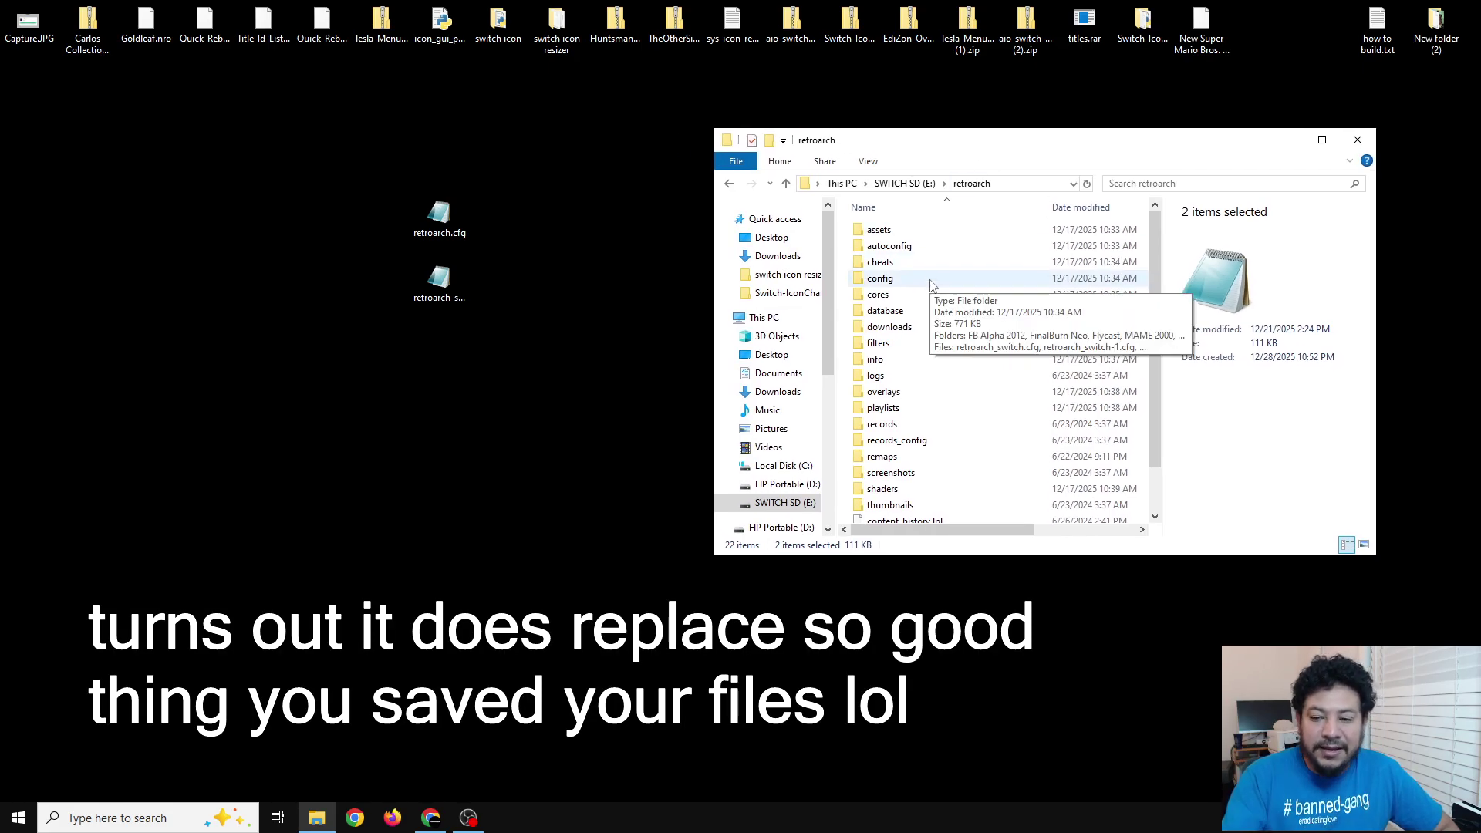
mouse_move(1042, 139)
left_mouse_down()
mouse_move(1008, 127)
mouse_move(1054, 122)
left_mouse_up()
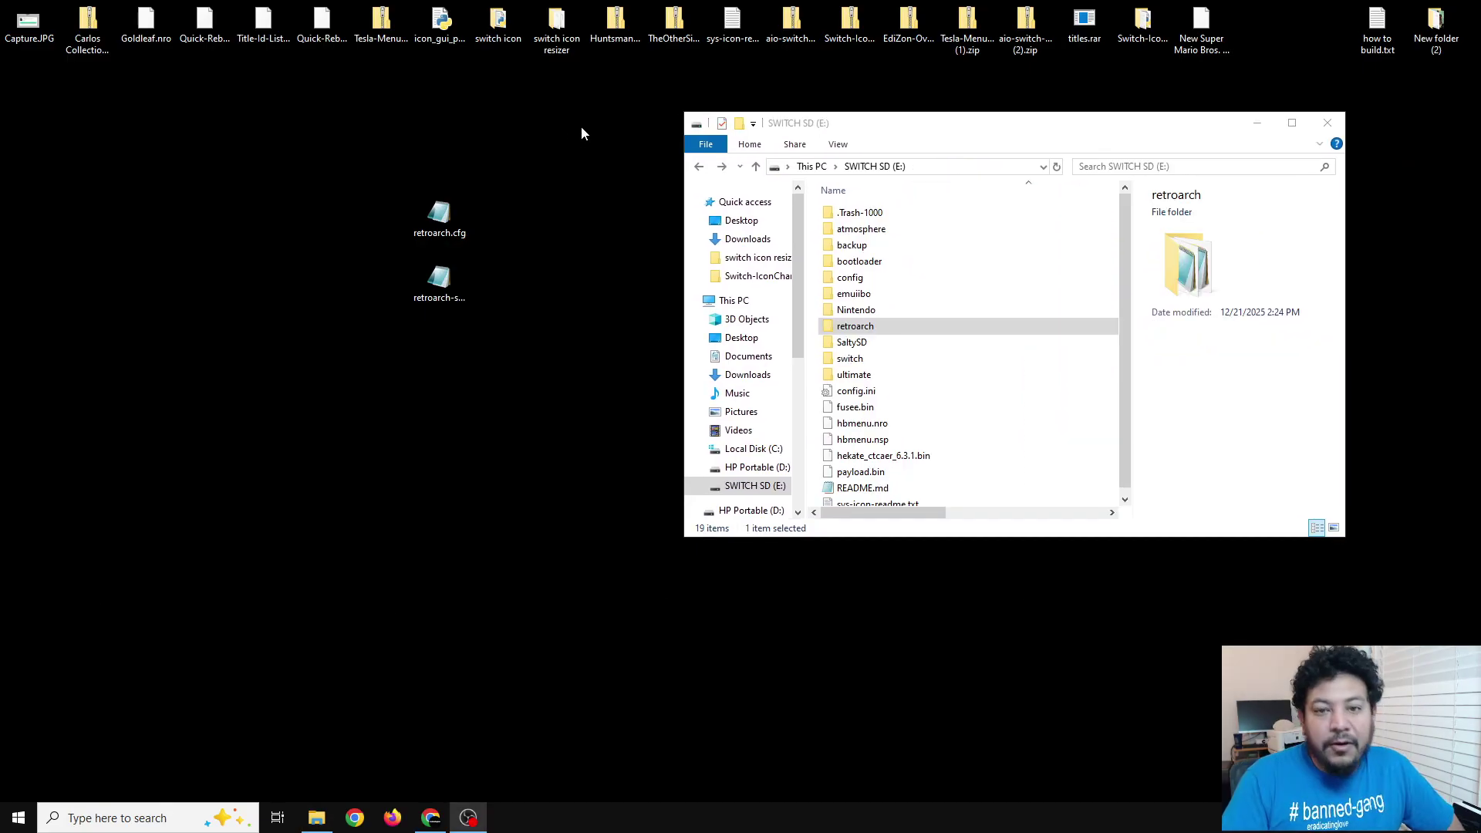
left_click_drag(591, 128, 296, 422)
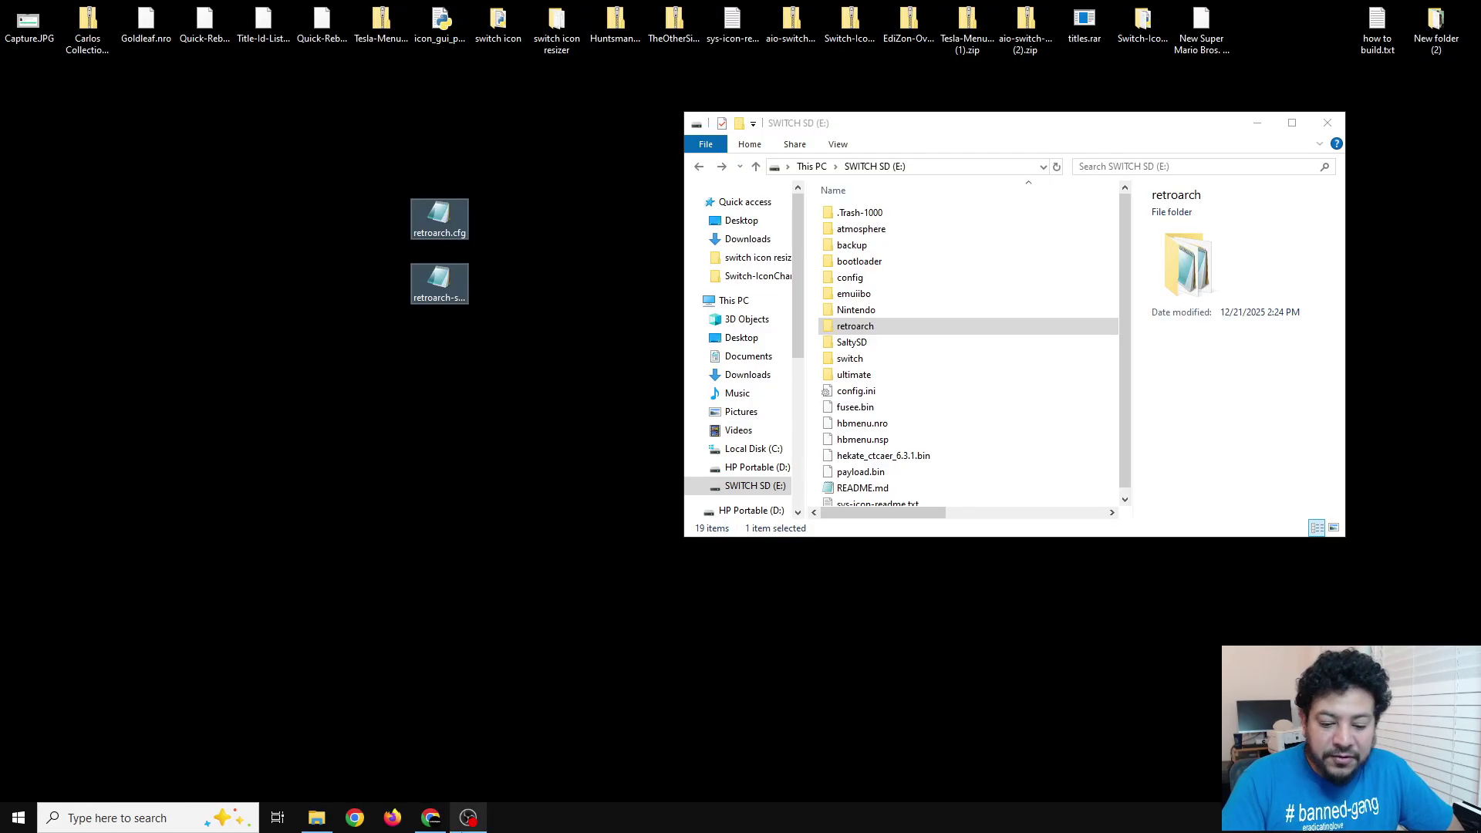
Switch to Chrome, open the RetroArch site's download page and read its guidance on stable versus nightly versions.
left_click(430, 818)
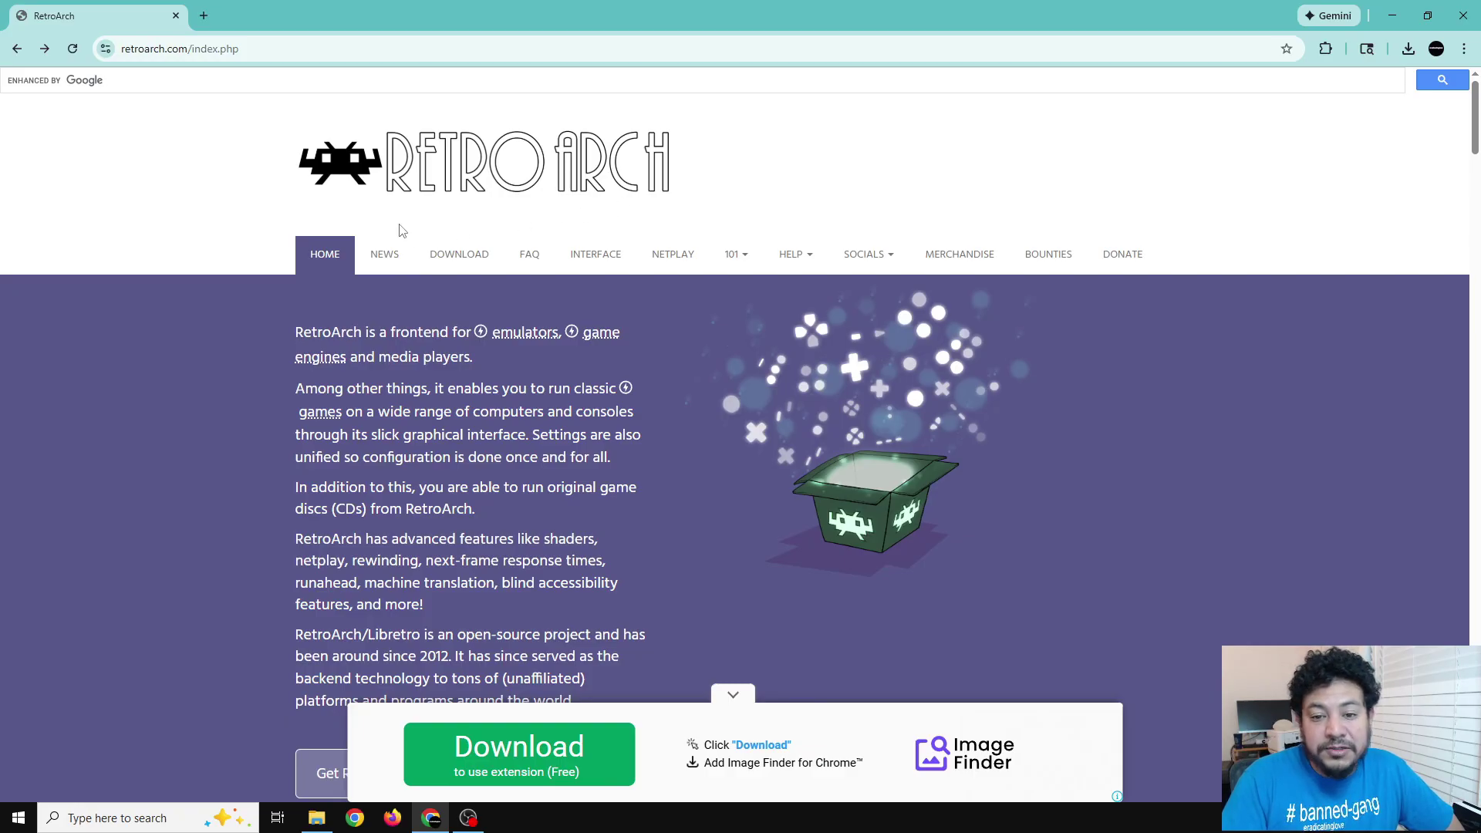
left_click(461, 262)
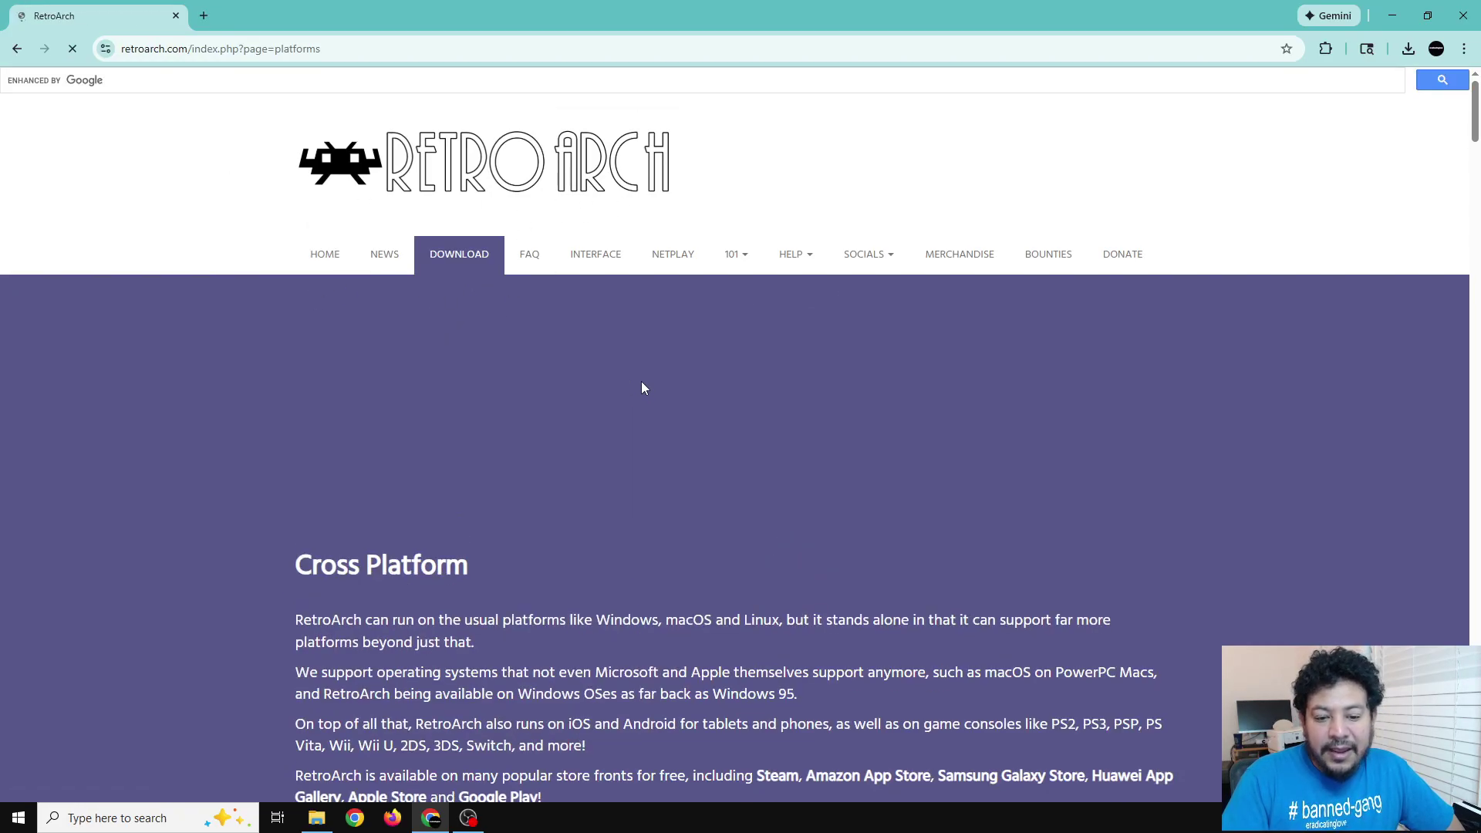
scroll(642, 383, "down", 2)
scroll(641, 381, "down", 4)
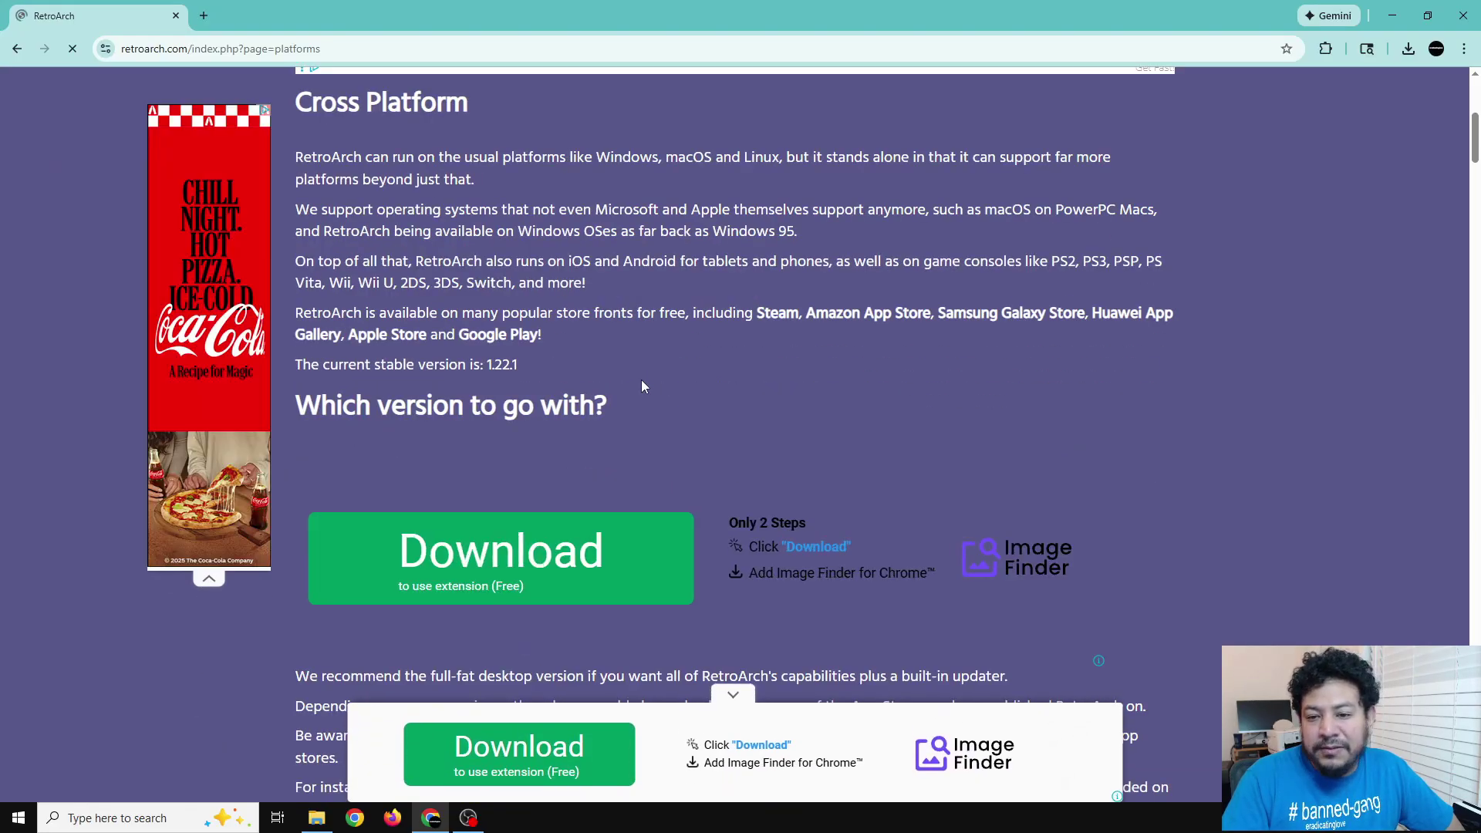
scroll(641, 379, "down", 4)
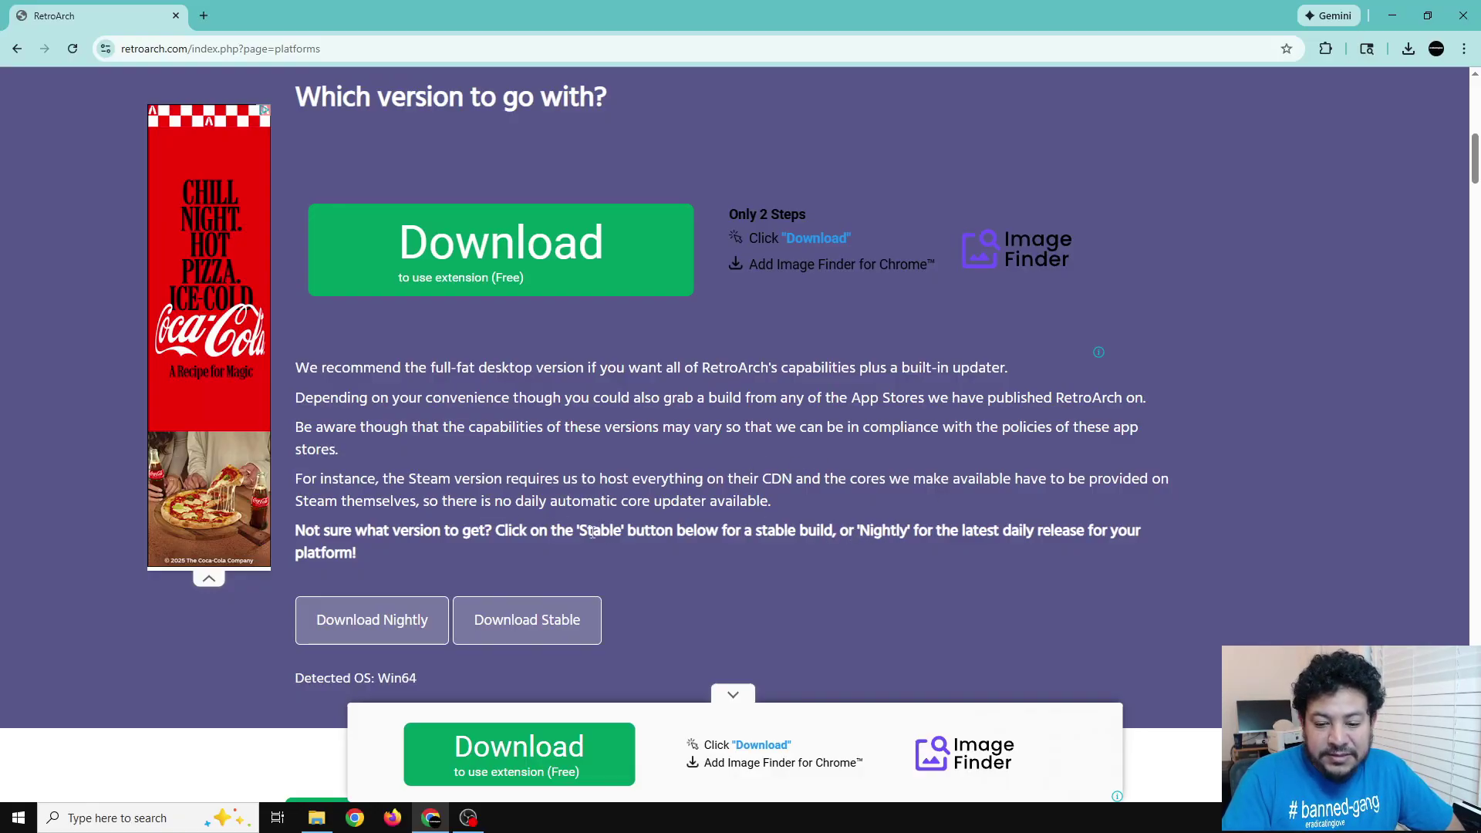
left_click_drag(857, 530, 1025, 528)
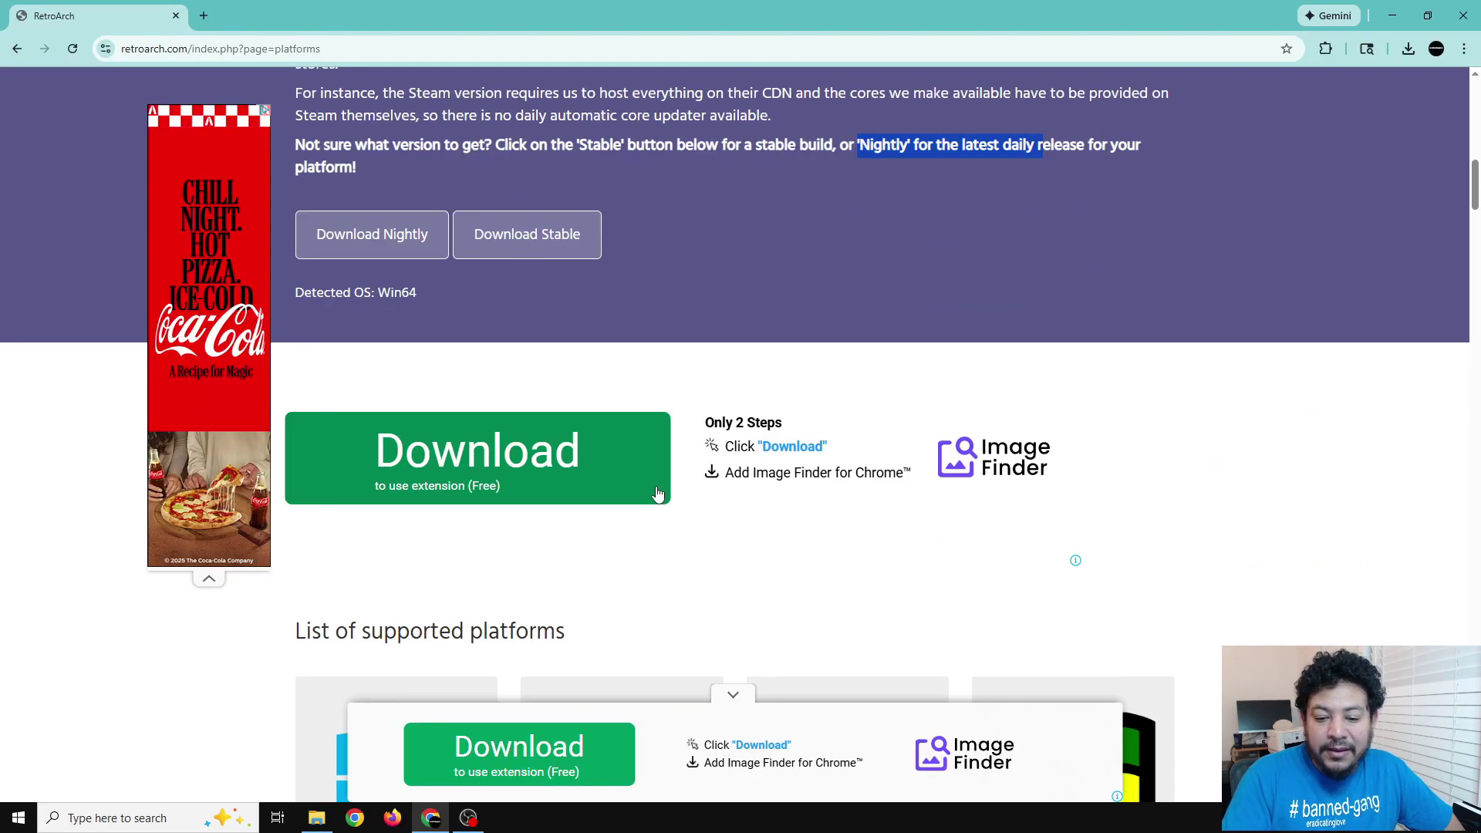
Open the nightly builds listing from the Other downloads section of the RetroArch download page.
scroll(825, 446, "down", 5)
scroll(763, 451, "down", 20)
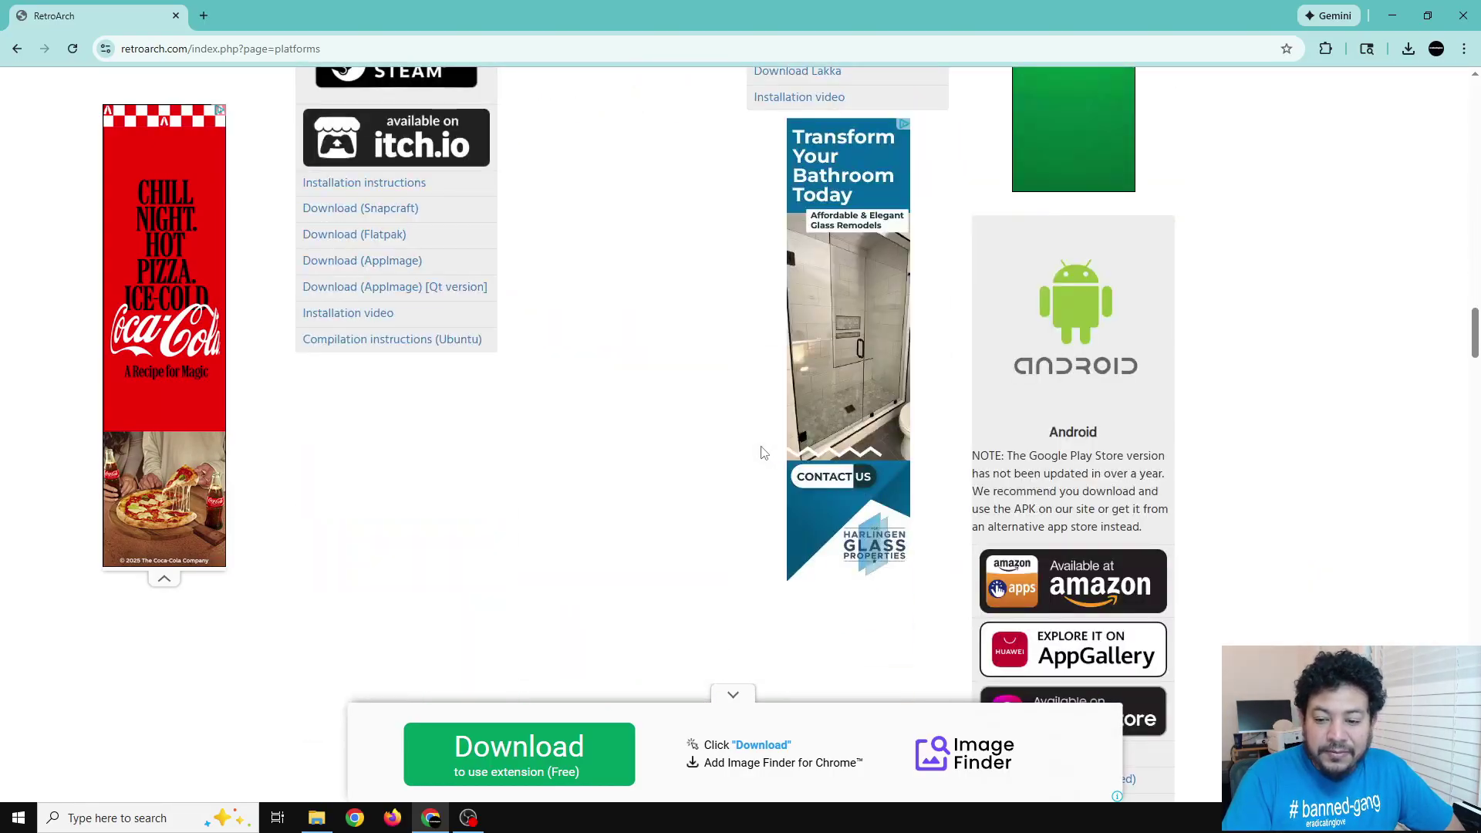
scroll(668, 442, "down", 15)
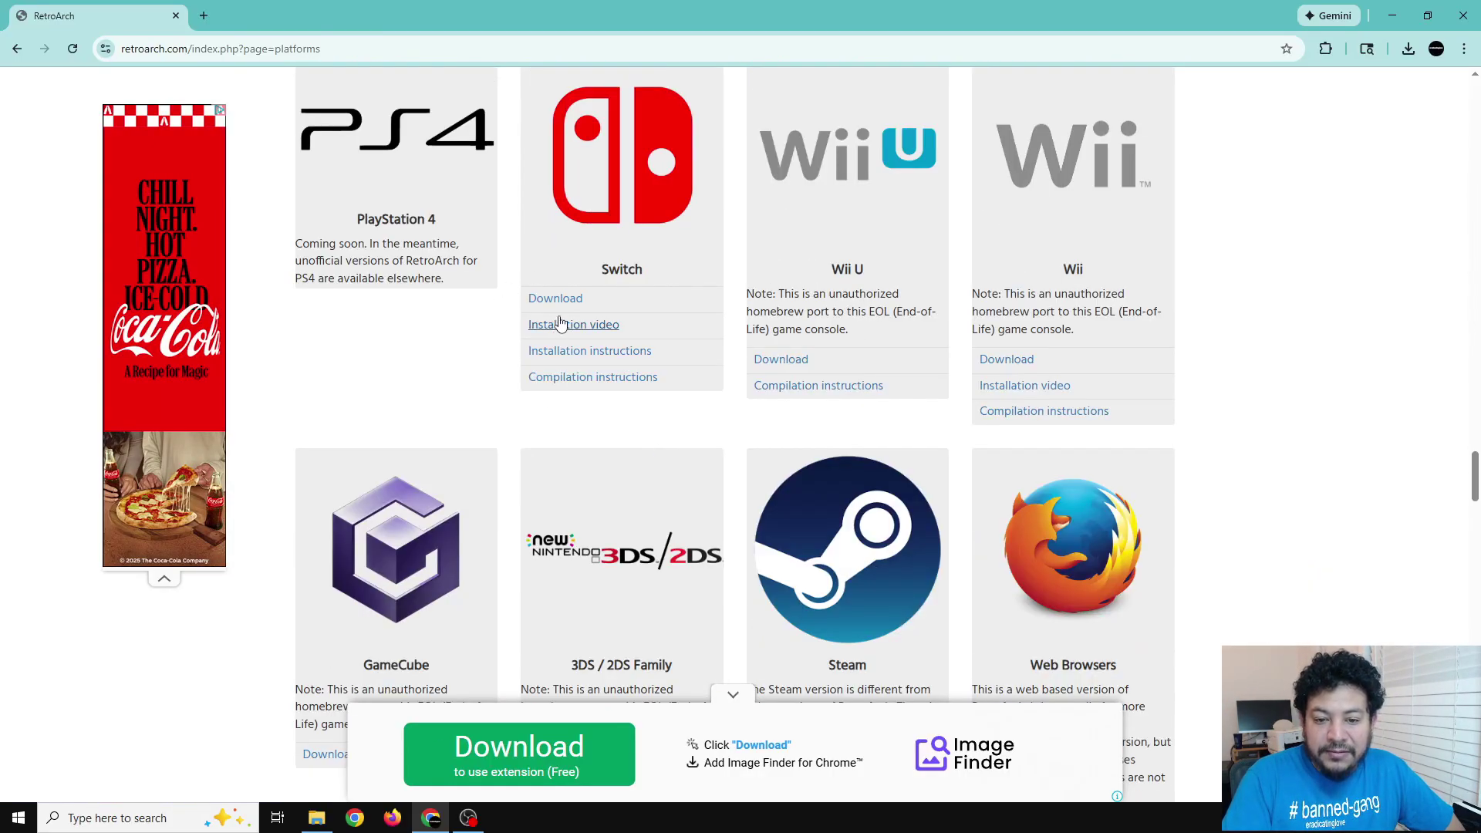
scroll(684, 400, "down", 6)
scroll(767, 357, "down", 10)
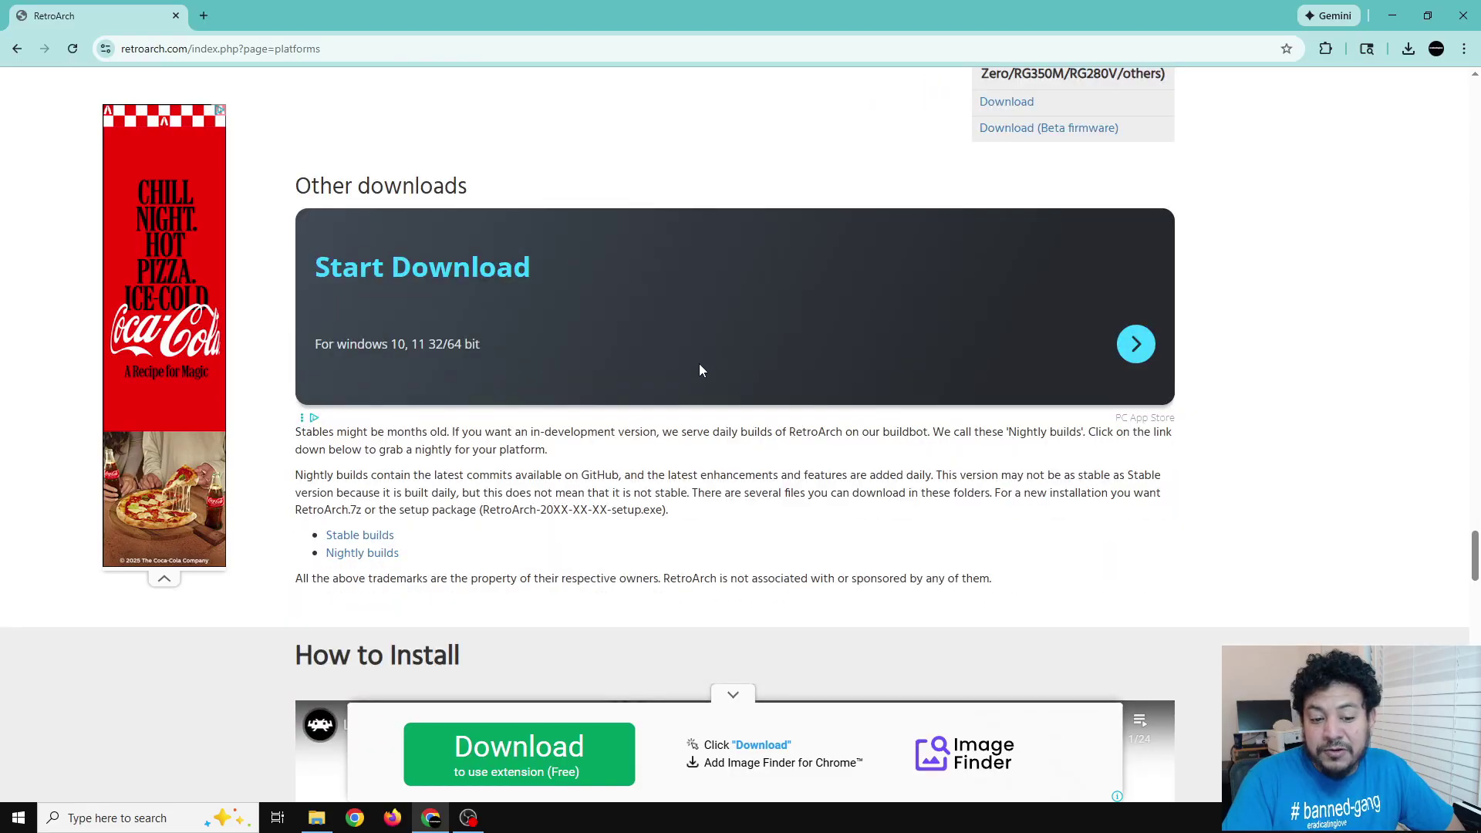
left_click(363, 556)
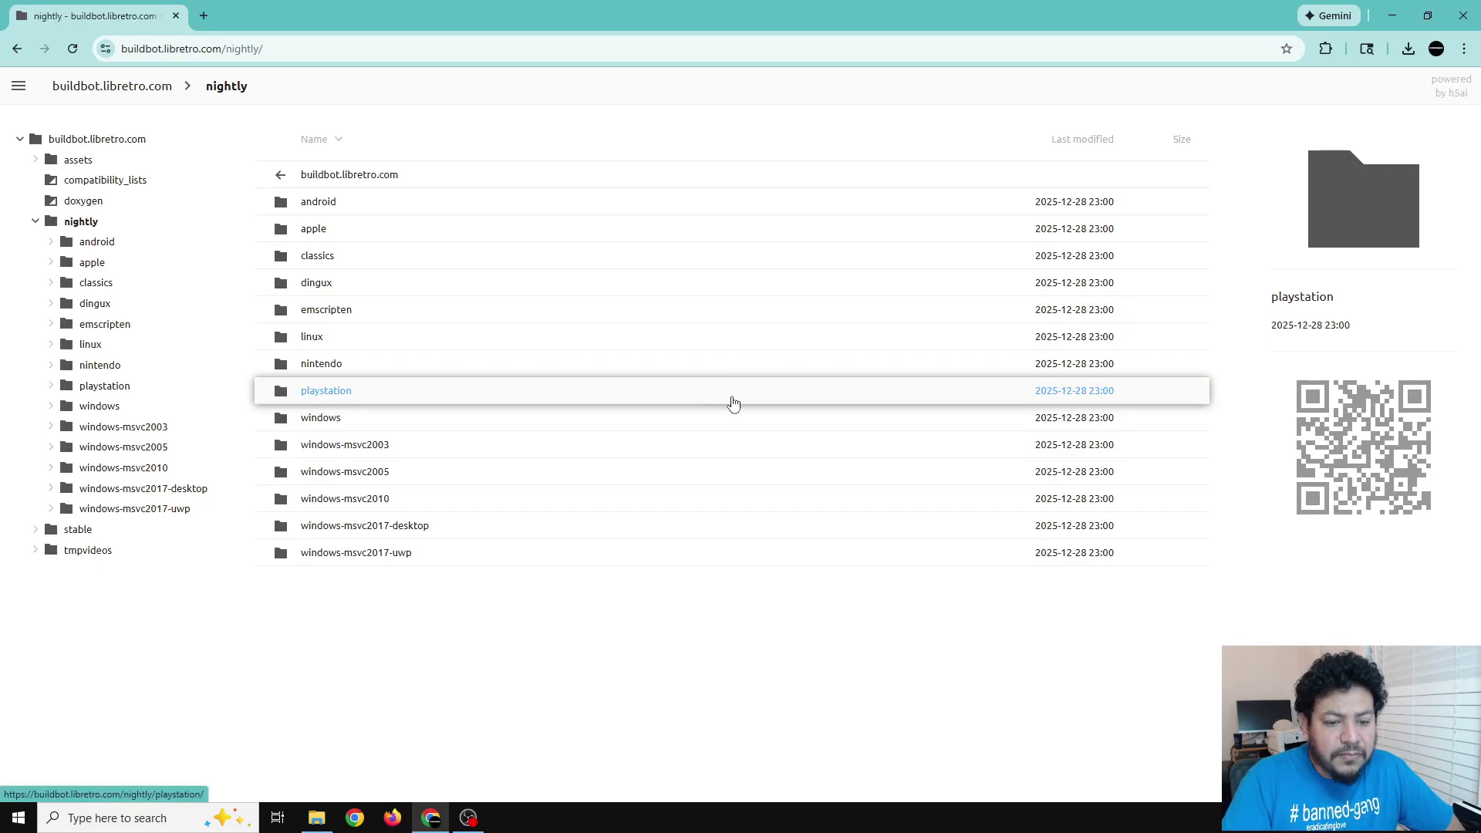
Download RetroArch.7z from the nintendo/switch/libnx folder of the nightly builds.
left_click(321, 371)
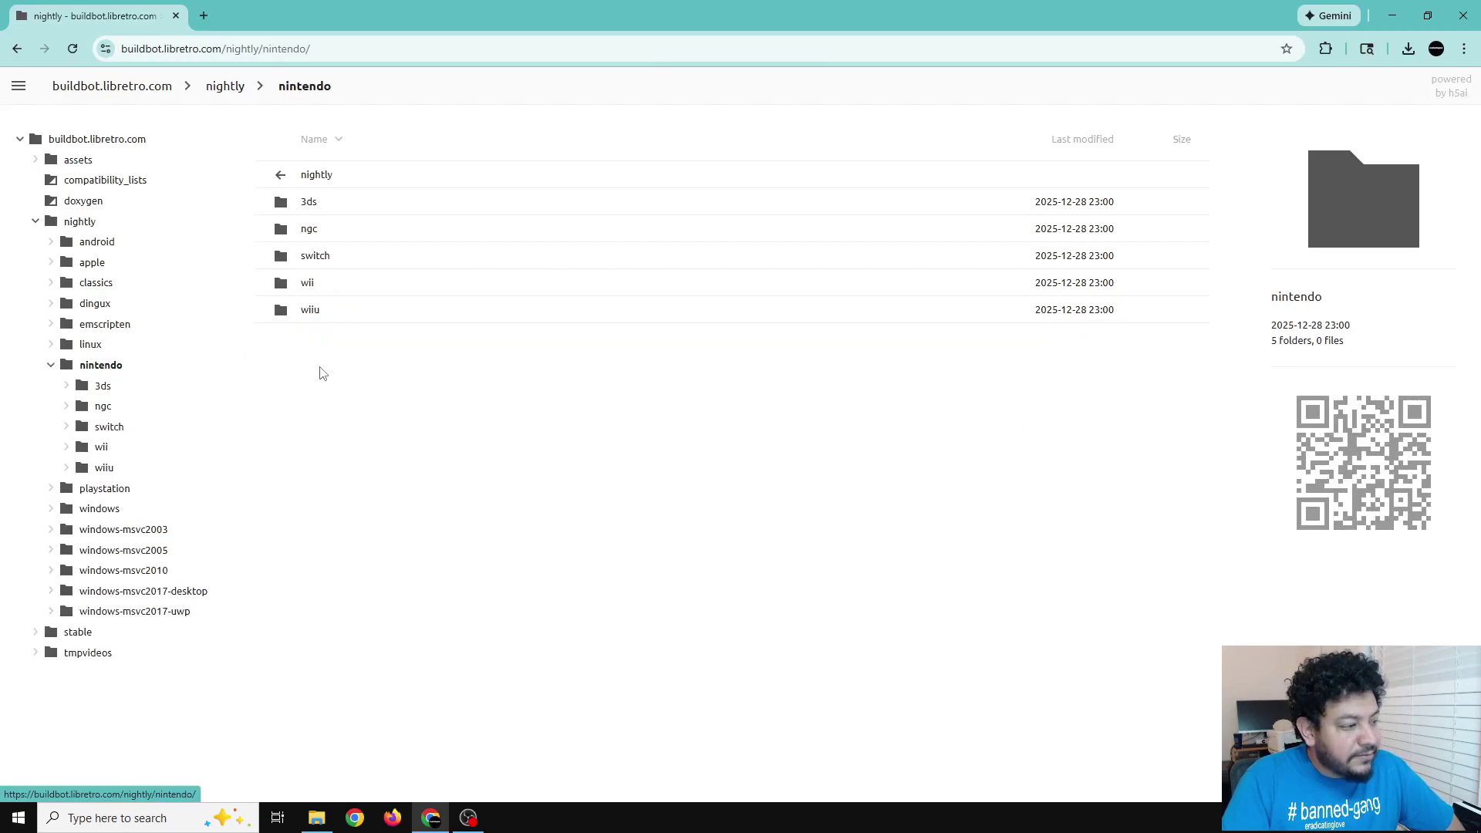
left_click(316, 262)
left_click(307, 202)
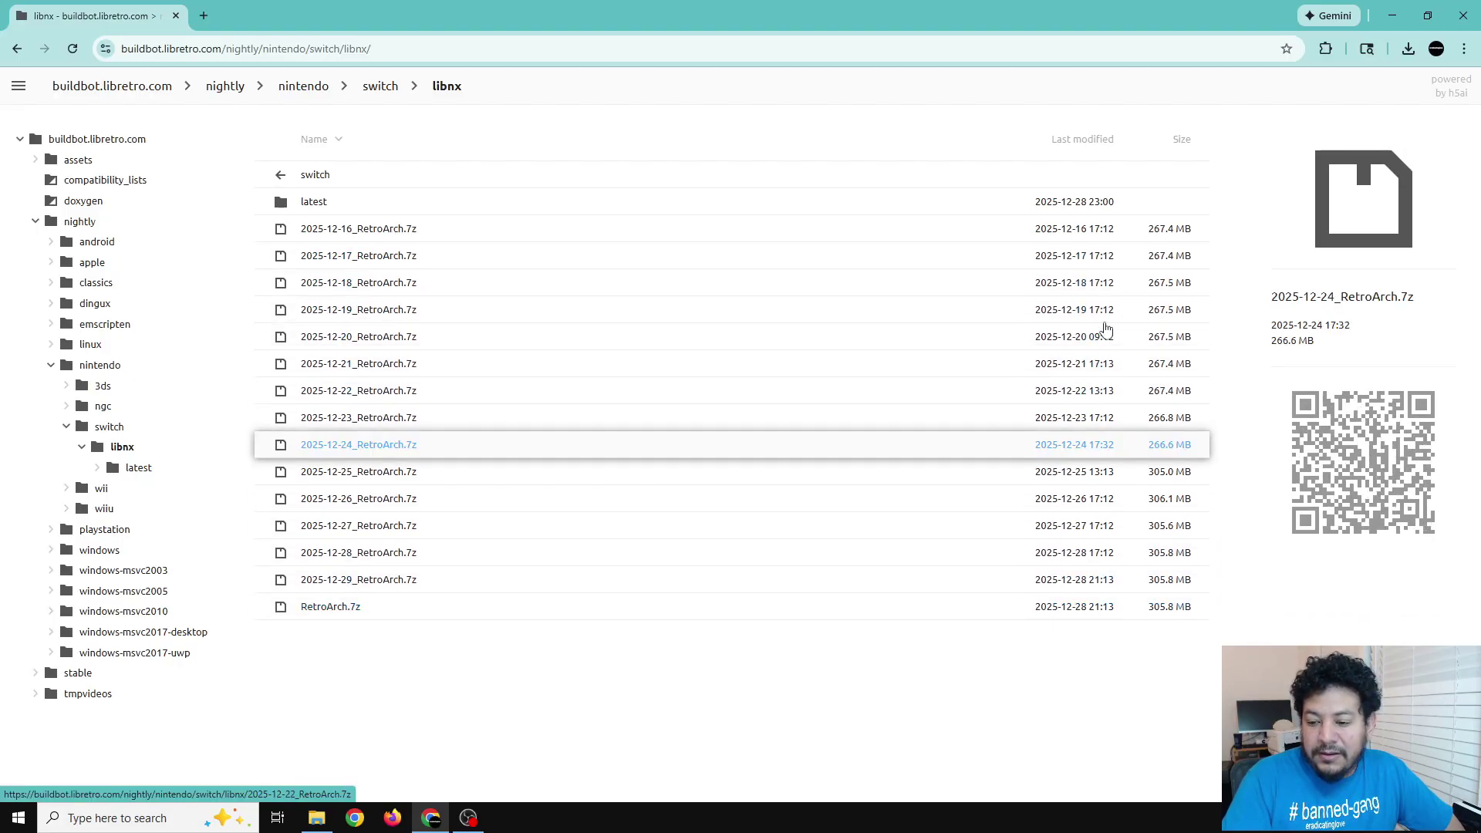
left_click(326, 612)
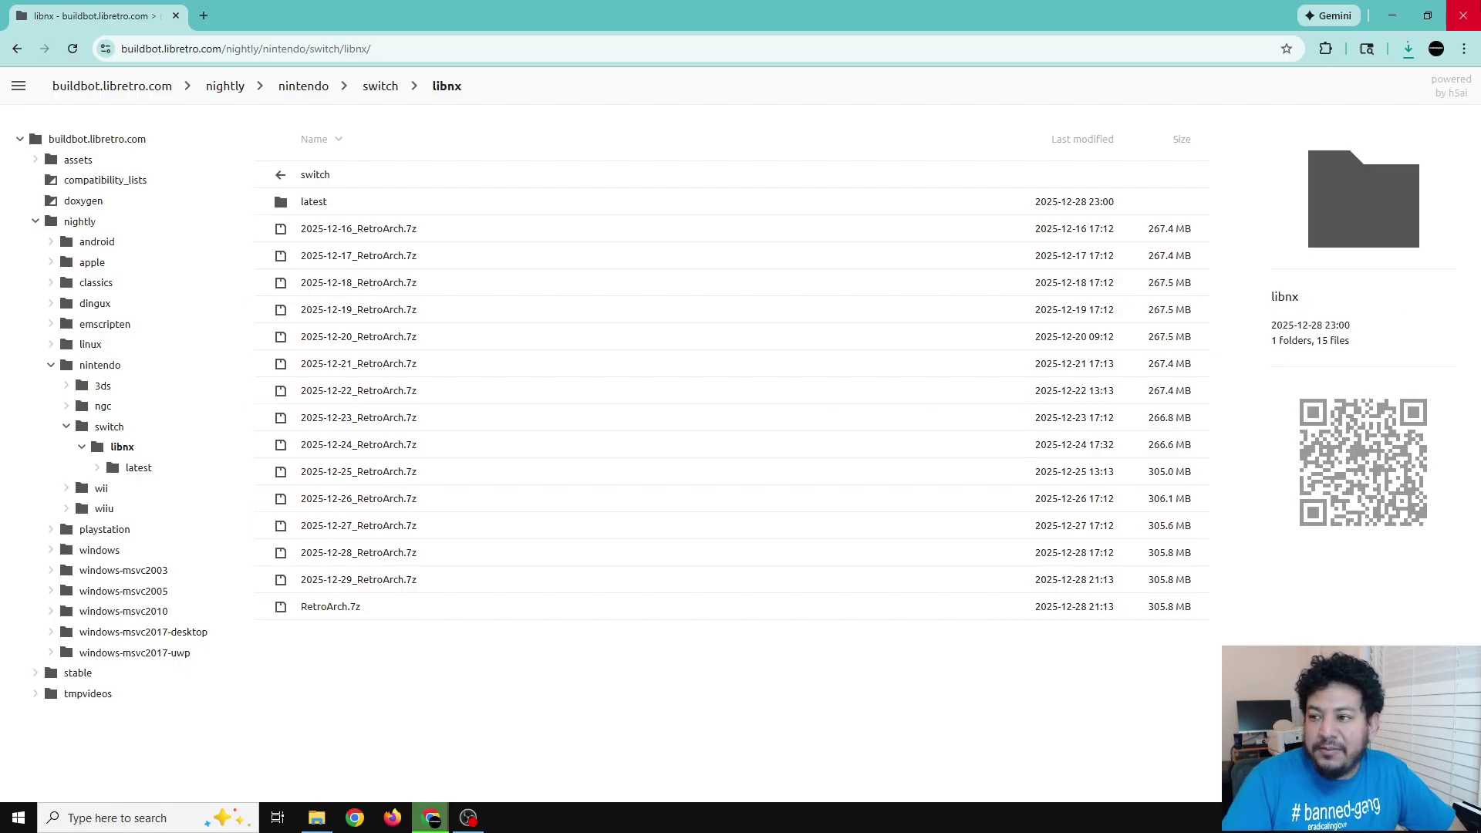
Place the downloaded RetroArch (1).7z on the desktop below the backed-up cfg files and minimize the browser.
left_click_drag(1017, 31, 1037, 58)
left_click_drag(1184, 147, 284, 307)
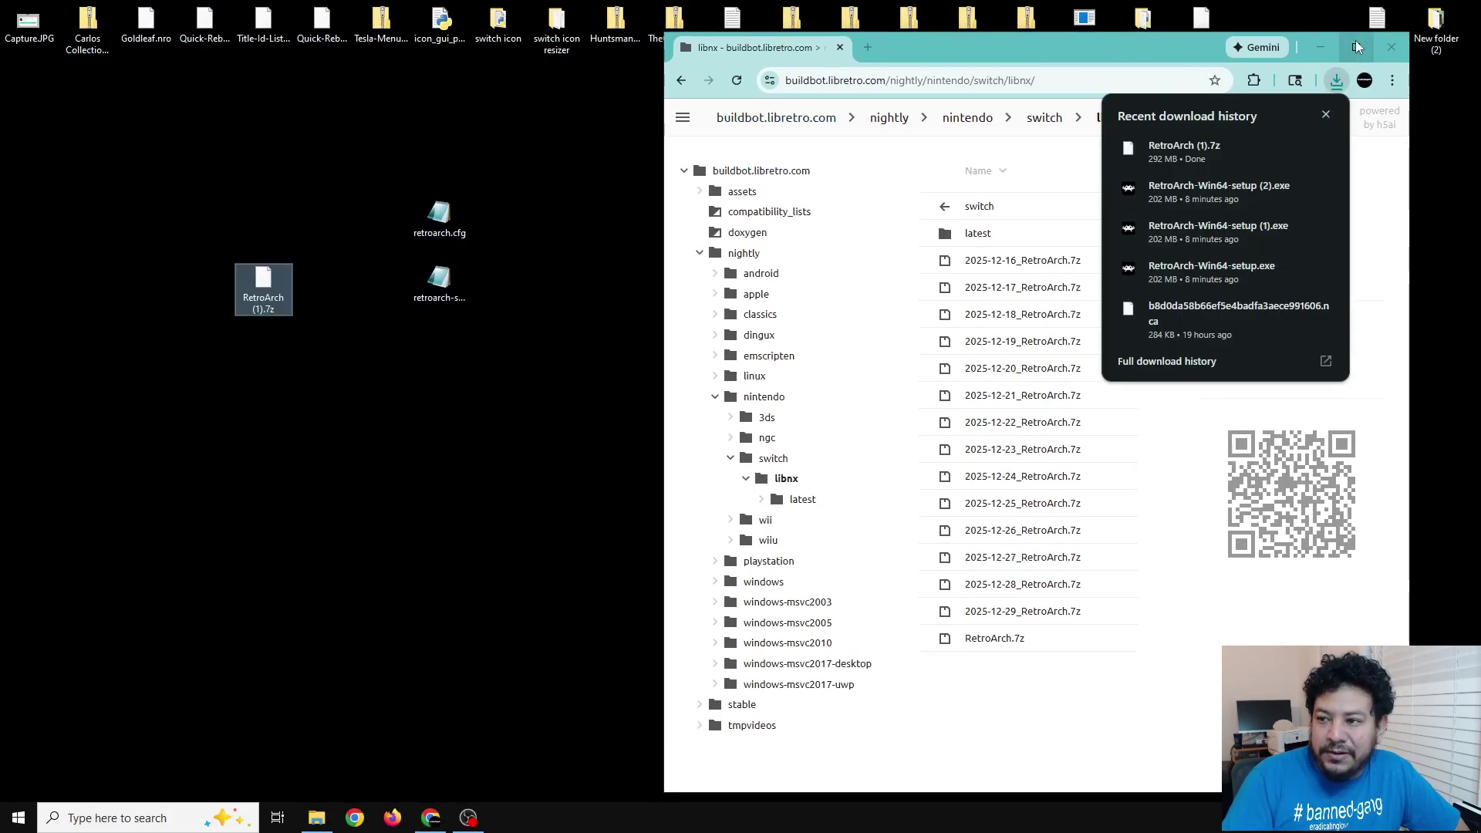
left_click(1321, 48)
left_click_drag(270, 299, 398, 369)
mouse_move(926, 124)
left_mouse_down()
mouse_move(978, 121)
mouse_move(932, 115)
mouse_move(947, 112)
left_mouse_up()
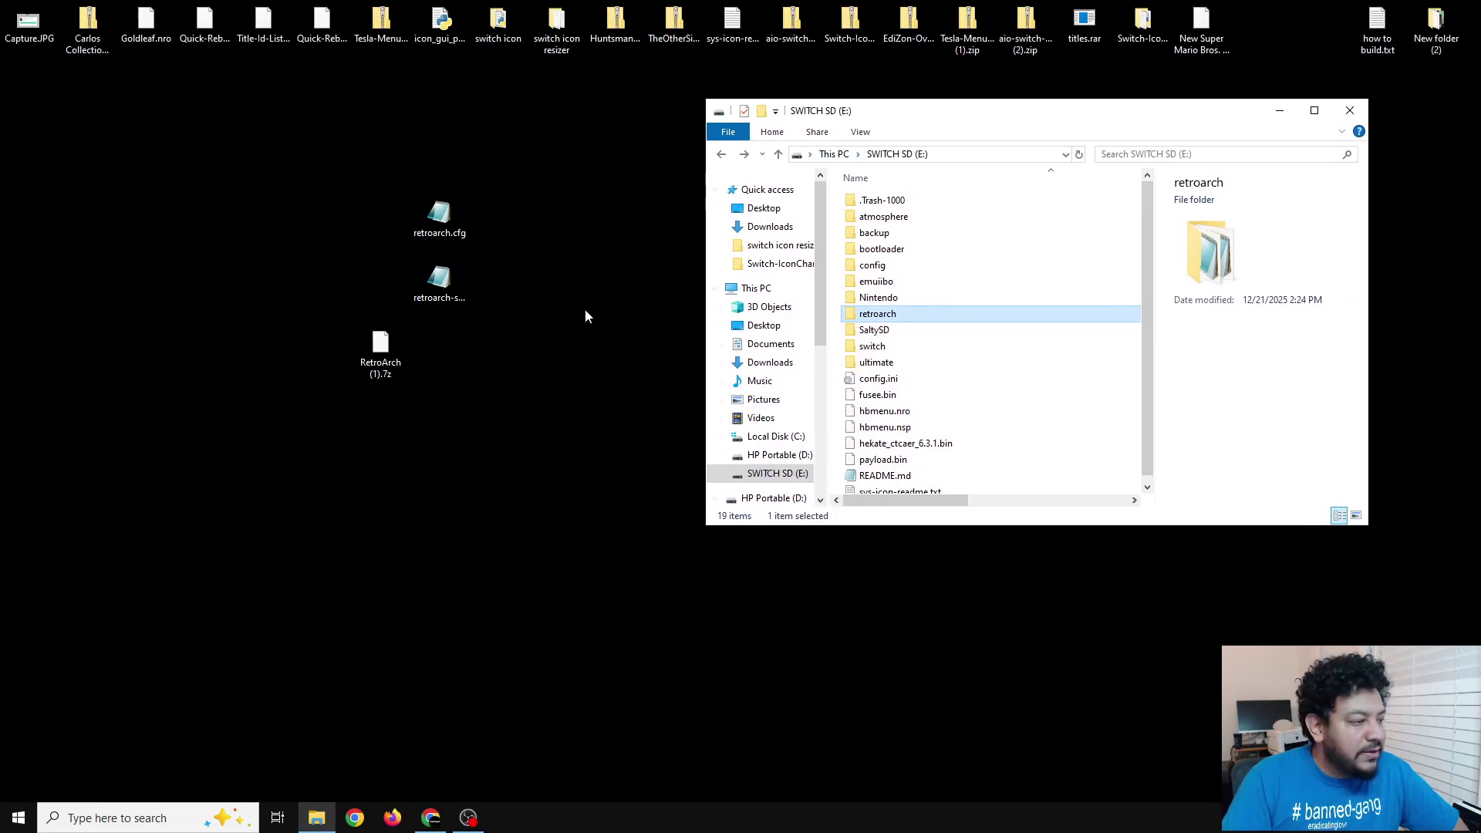
Open RetroArch (1).7z in 7-Zip and arrange the archive window beside the SWITCH SD (E:) folder window.
left_click(400, 351)
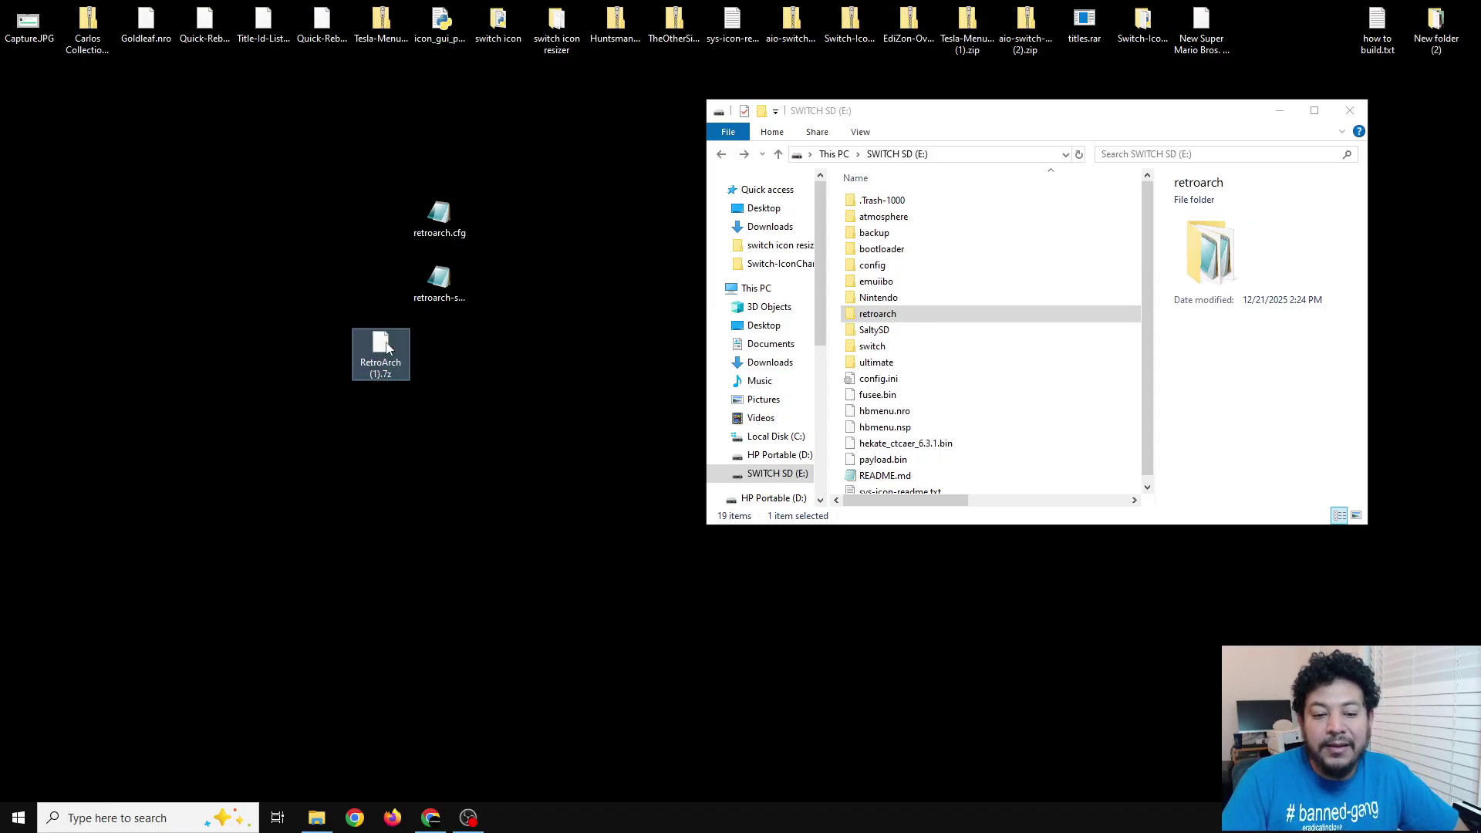
right_click(381, 365)
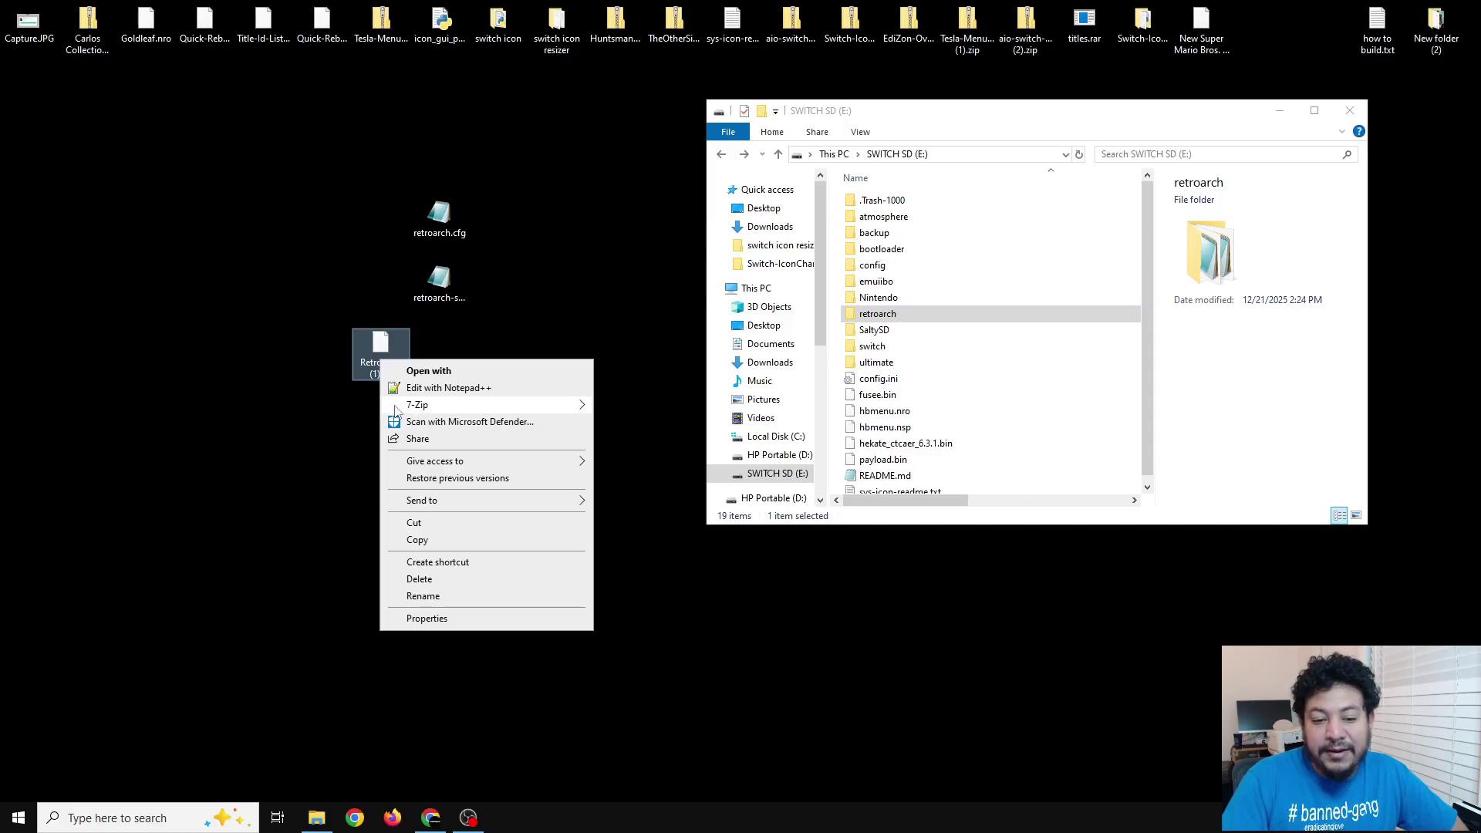
mouse_move(399, 409)
left_click(639, 408)
left_click_drag(1009, 157, 290, 163)
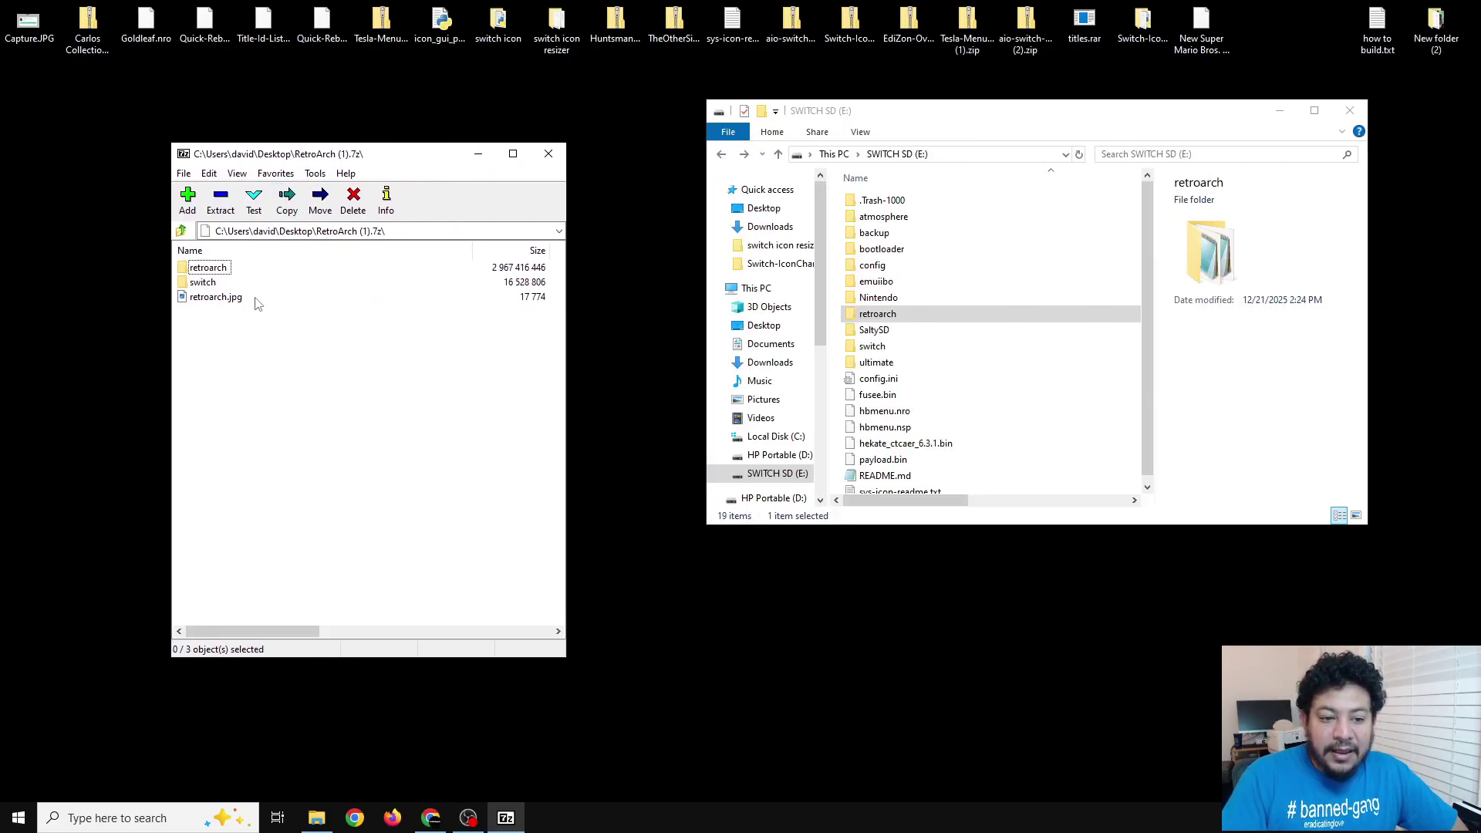
left_click_drag(885, 118, 894, 153)
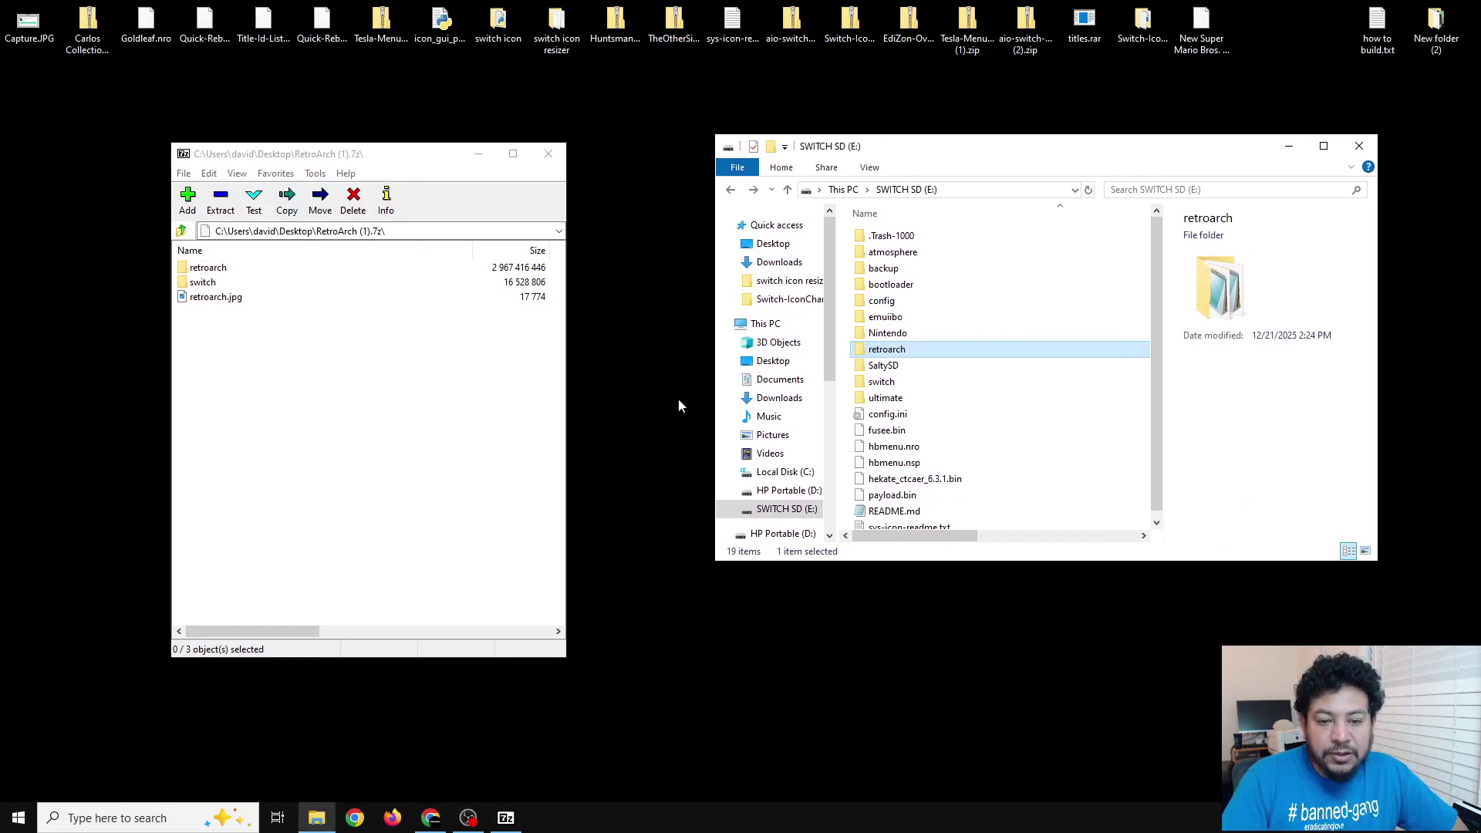
left_click_drag(362, 167, 336, 175)
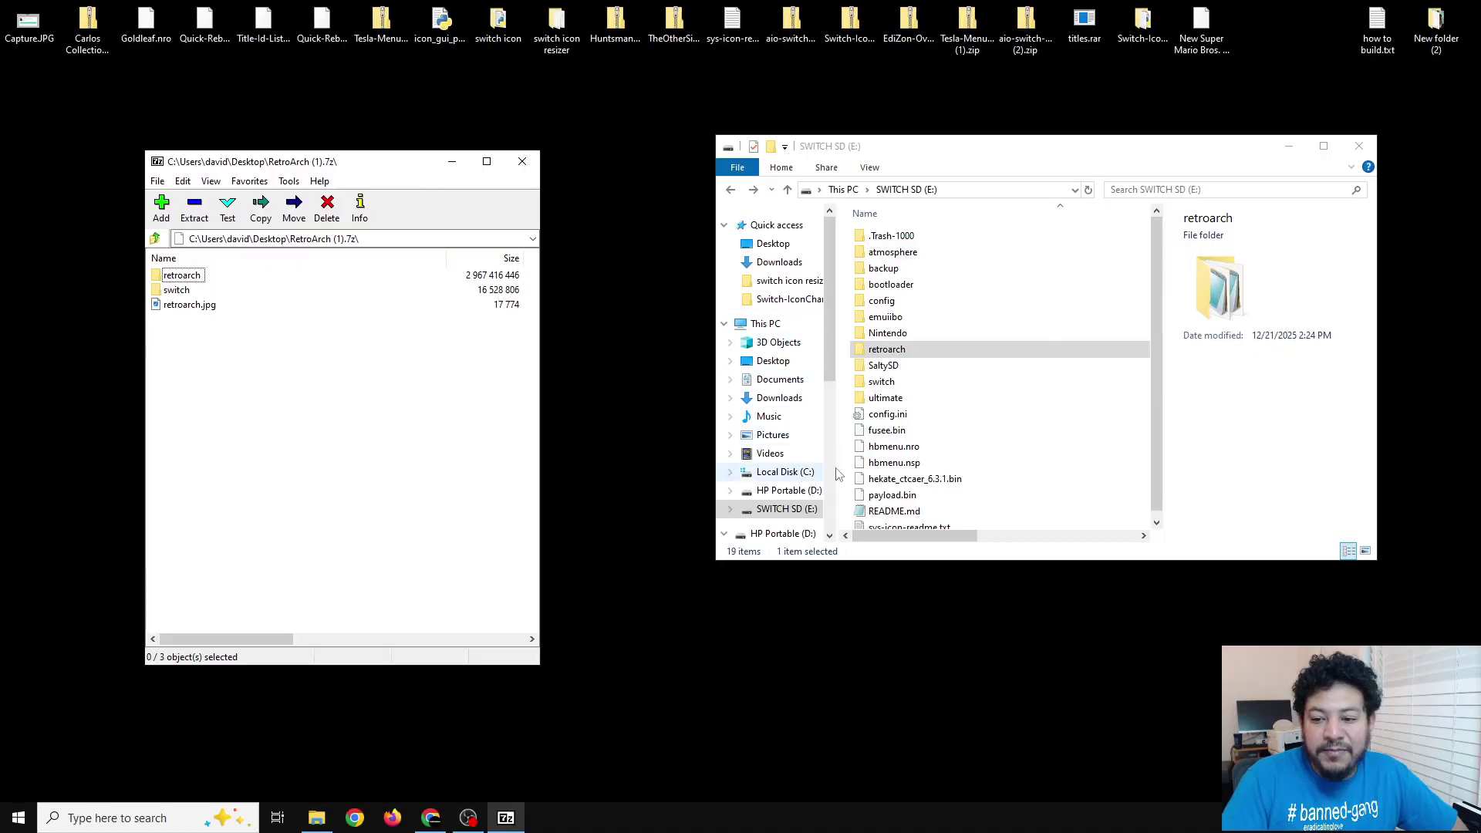
Extract the retroarch and switch folders and retroarch.jpg from the archive to the root of SWITCH SD (E:), replacing existing files.
scroll(976, 448, "down", 1)
scroll(976, 447, "down", 1)
scroll(969, 453, "up", 1)
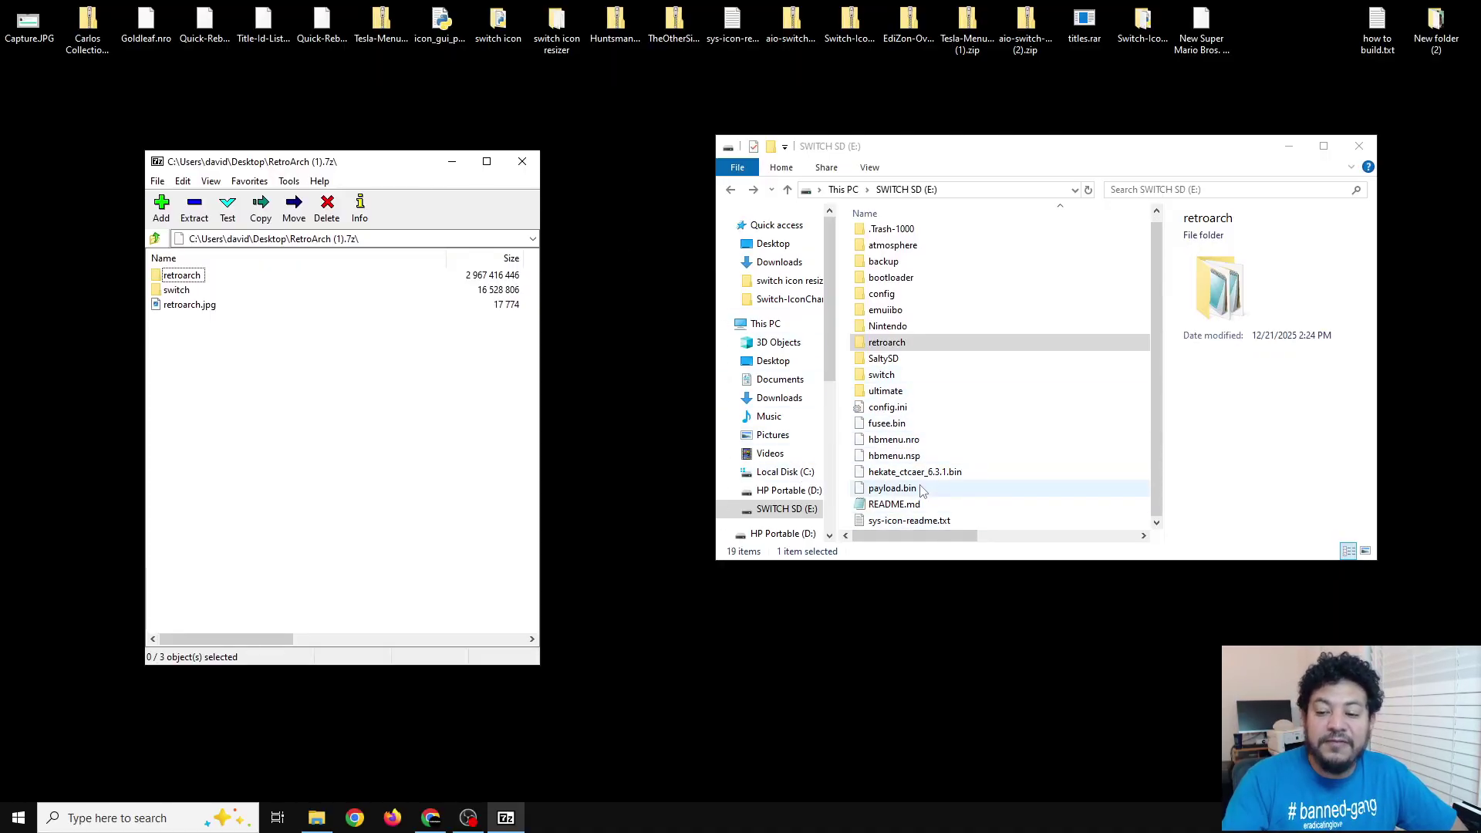
left_click_drag(992, 149, 1008, 144)
left_click_drag(280, 355, 1113, 496)
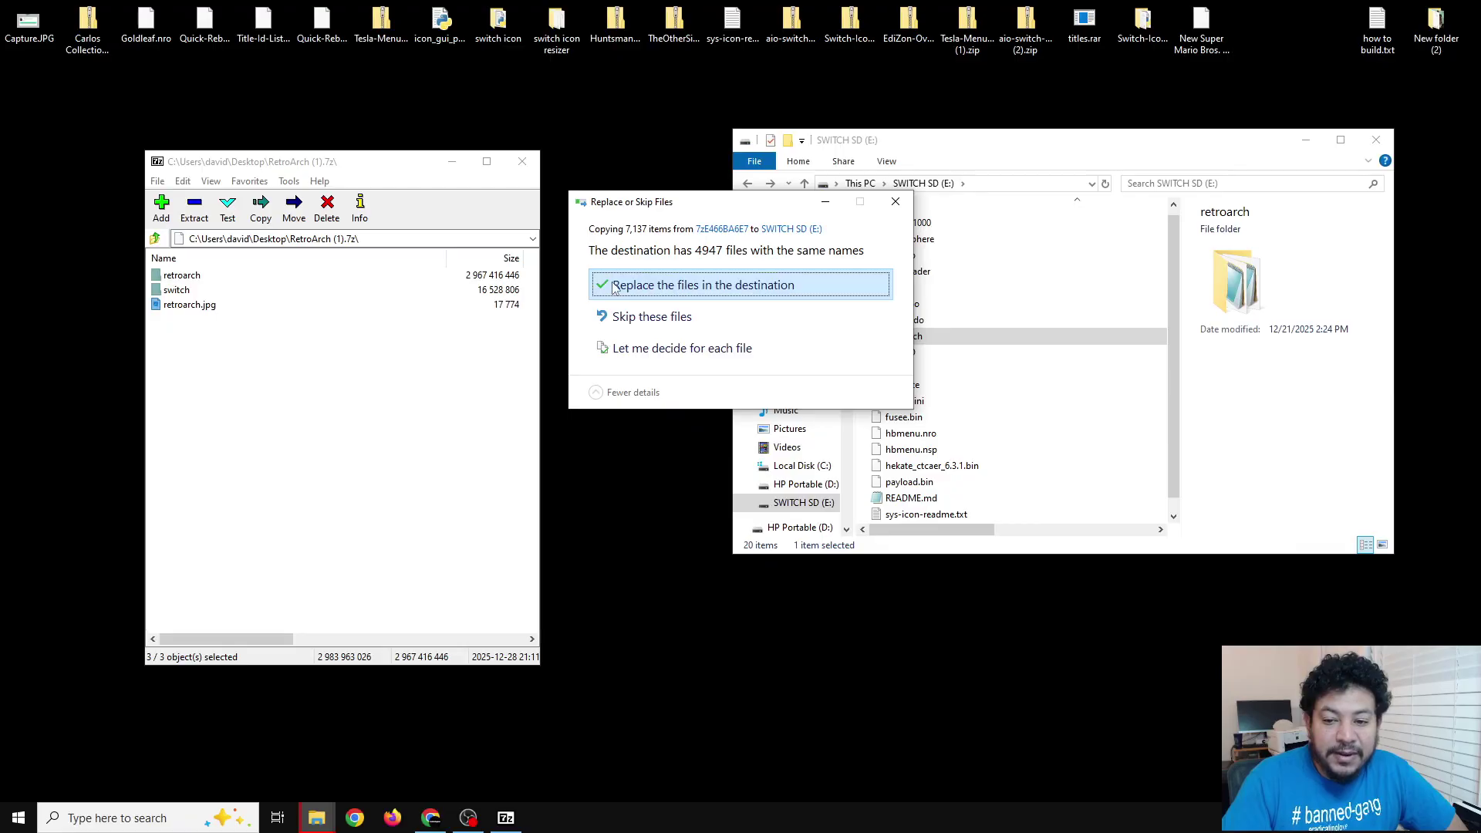
left_click(675, 285)
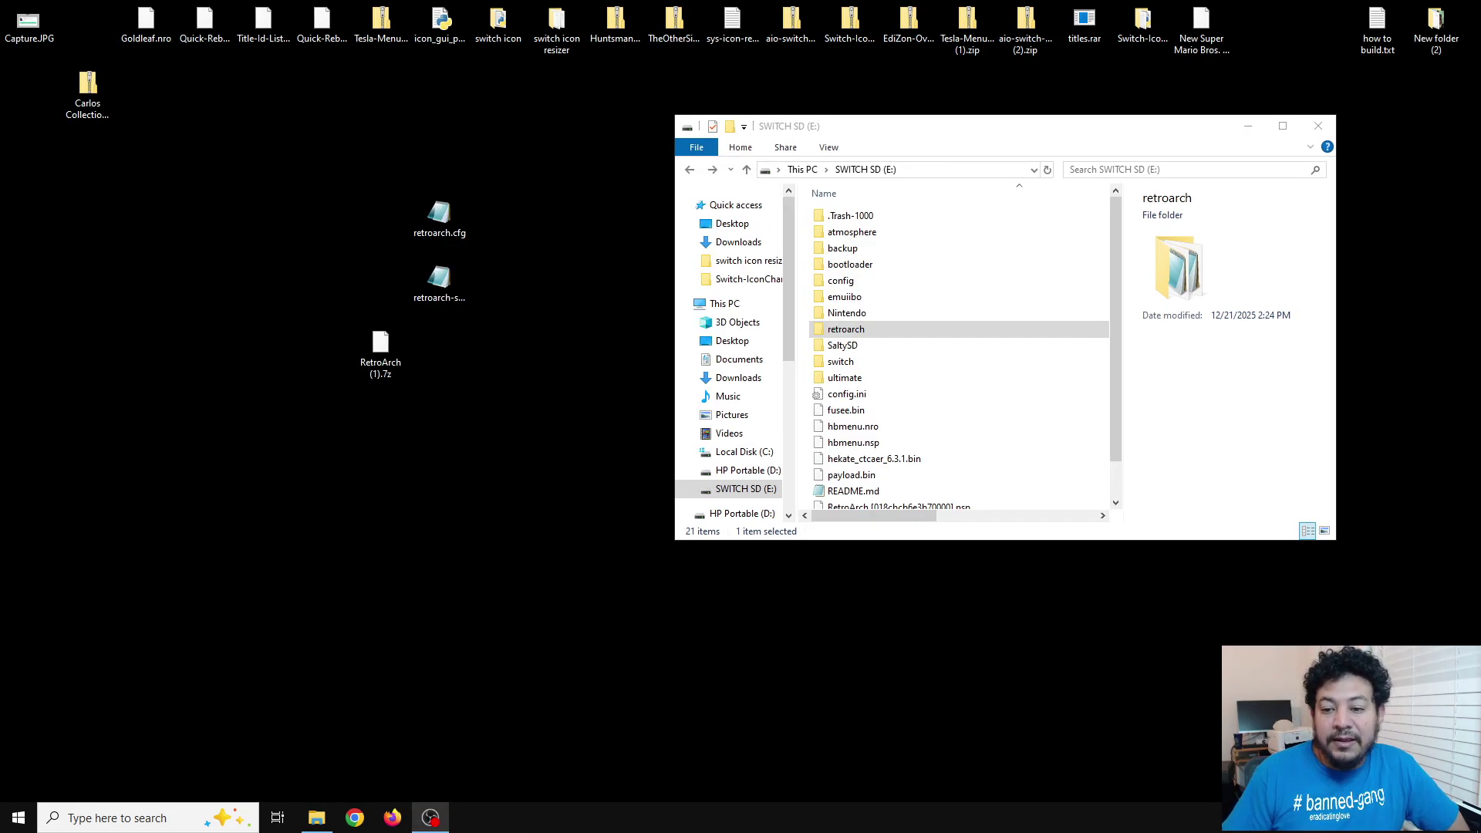
Copy the backed-up retroarch.cfg and retroarch-salamander.cfg from the desktop into the SD card's retroarch folder, replacing the files there.
left_click_drag(562, 147, 212, 307)
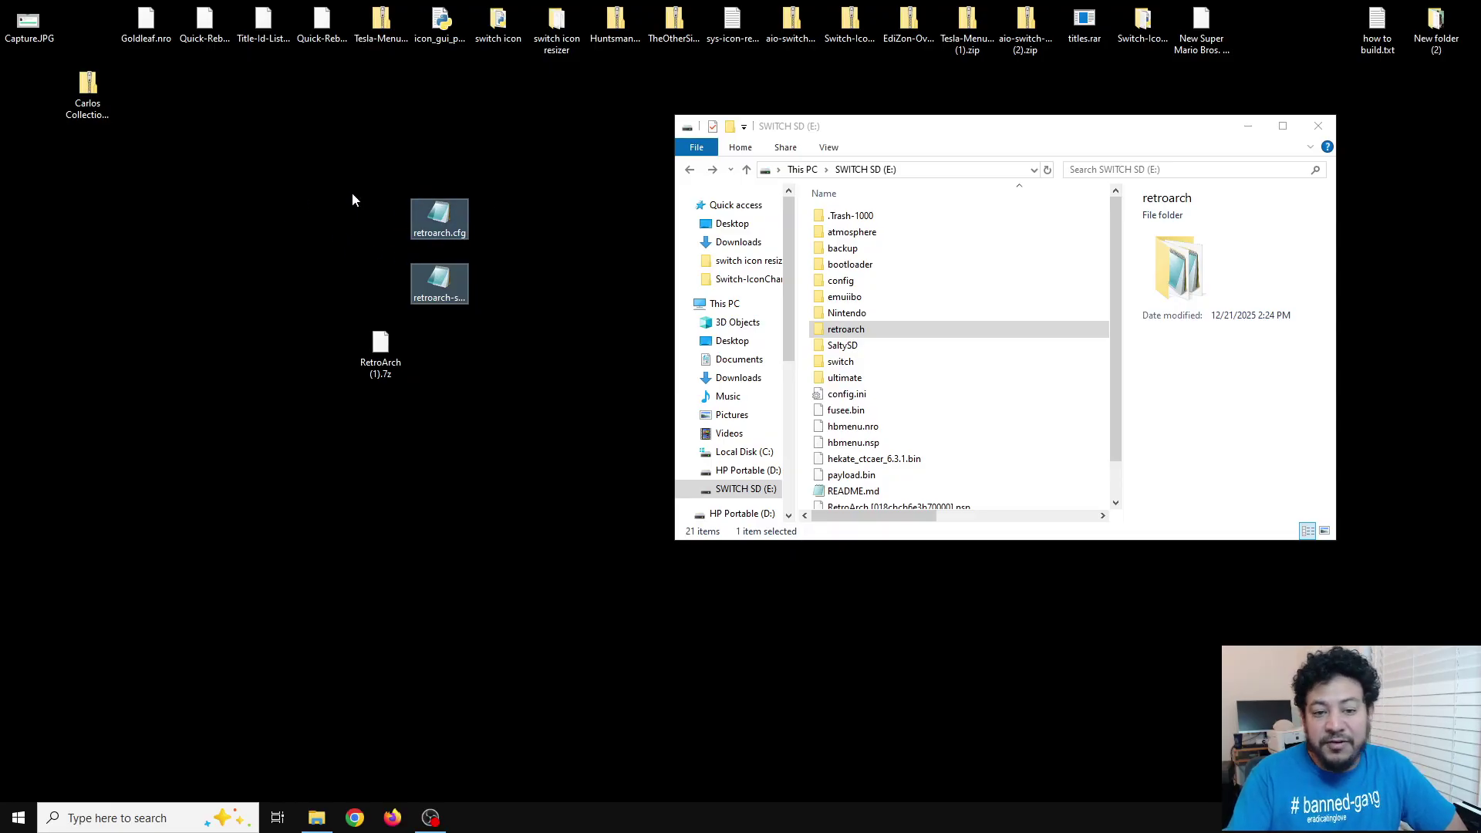
right_click(434, 230)
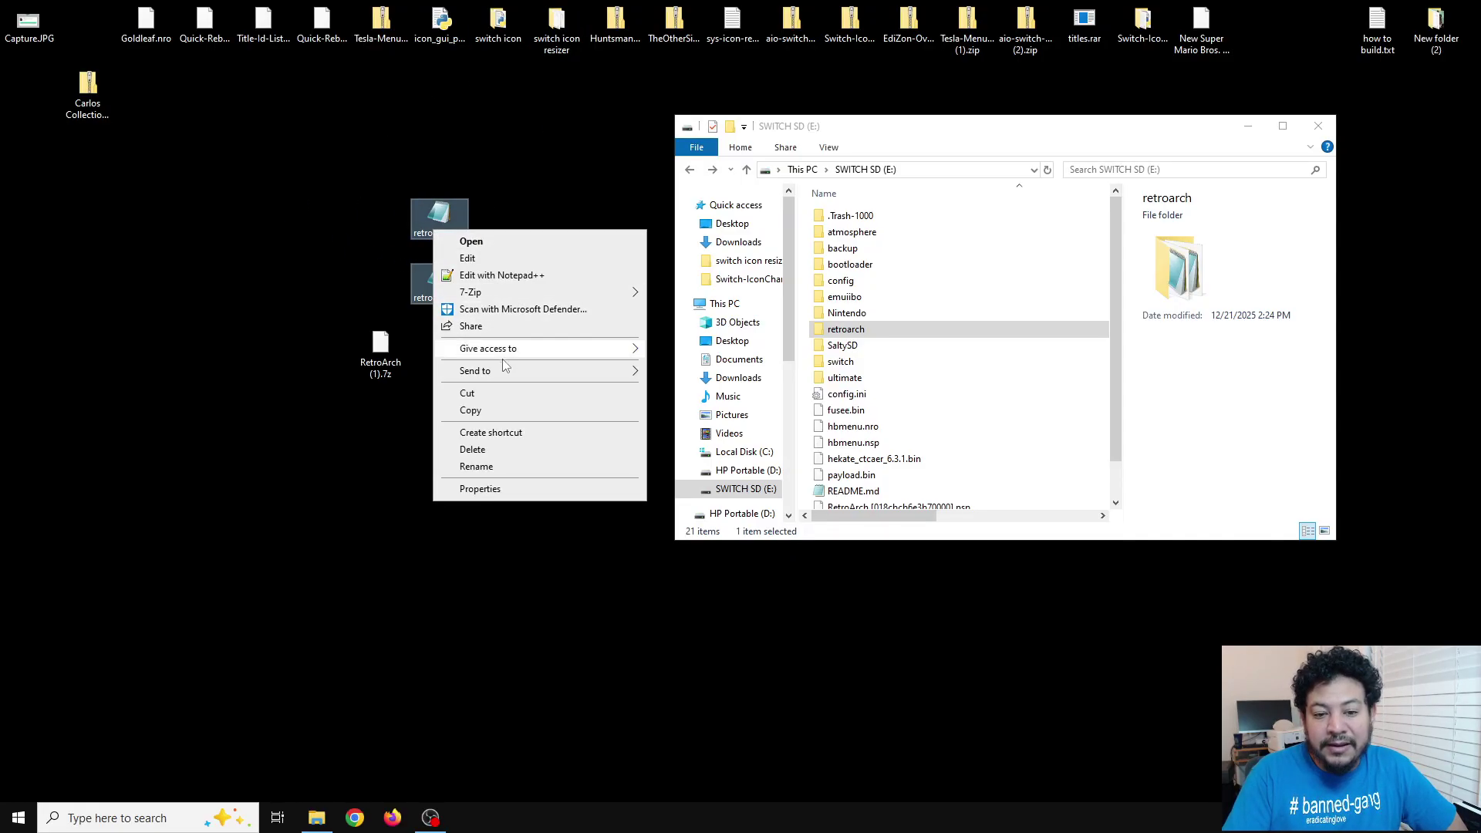
left_click(486, 409)
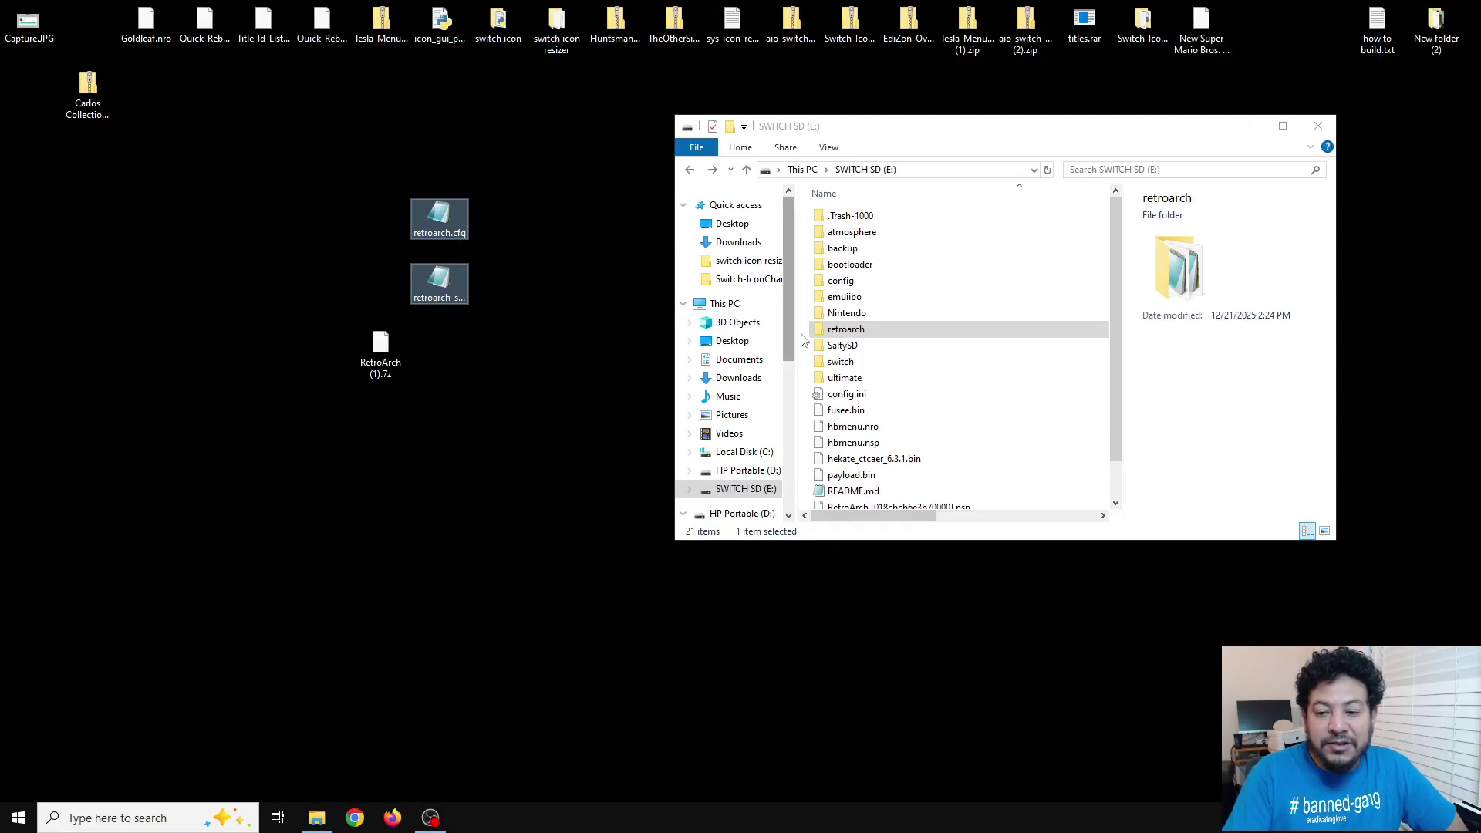
double_click(852, 331)
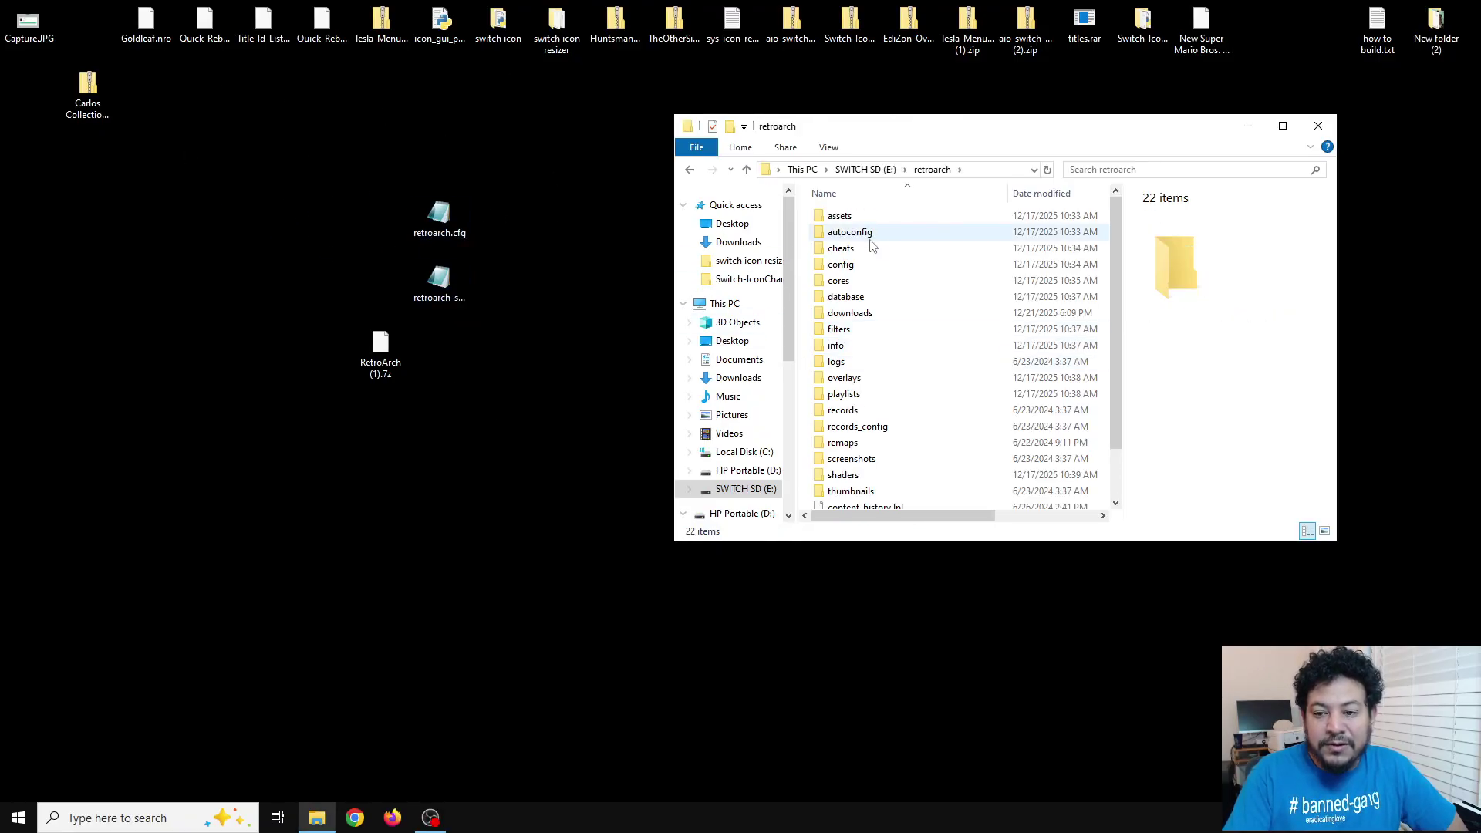
scroll(925, 486, "down", 2)
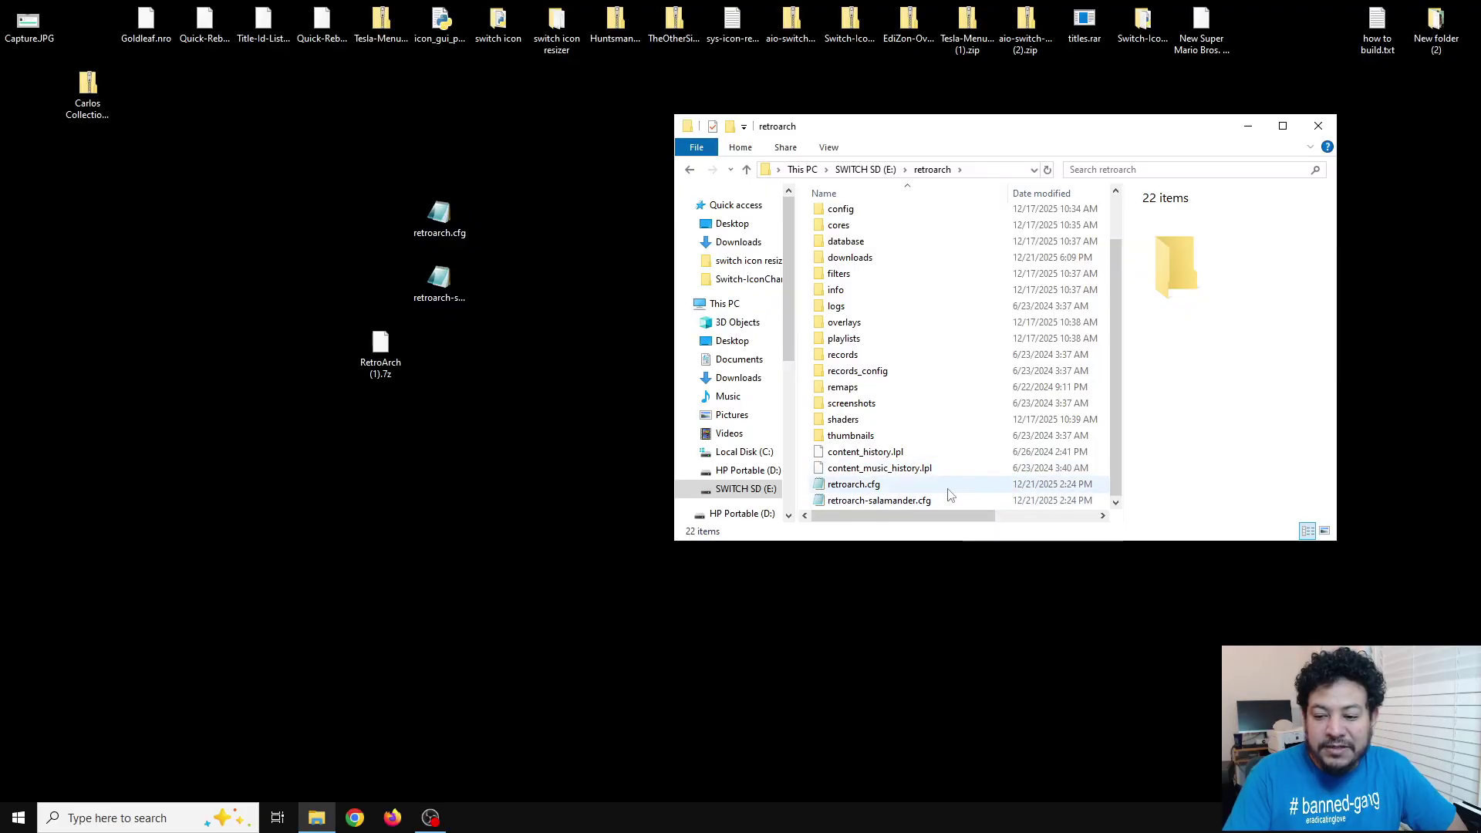
right_click(810, 476)
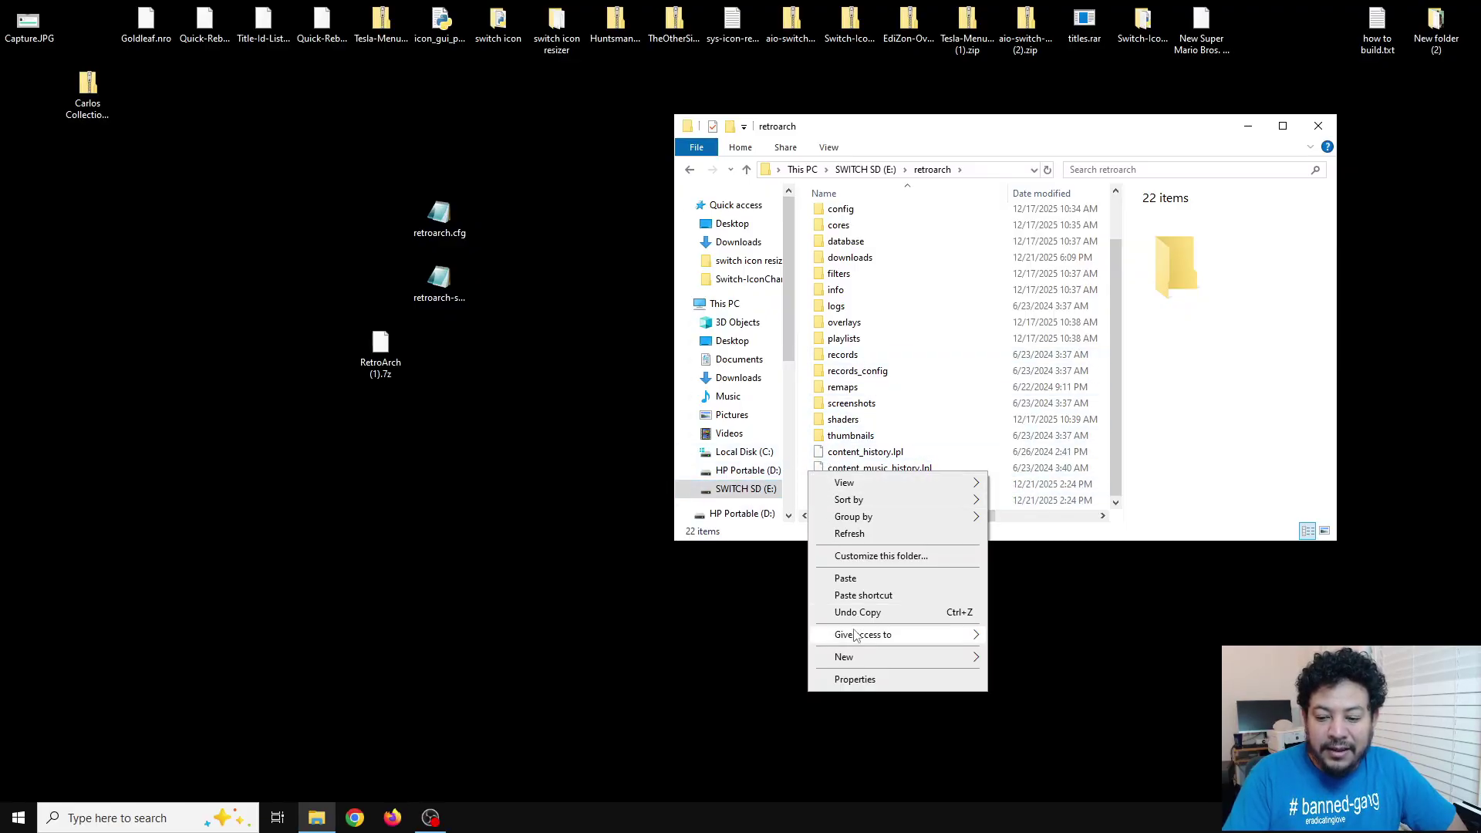
left_click(879, 577)
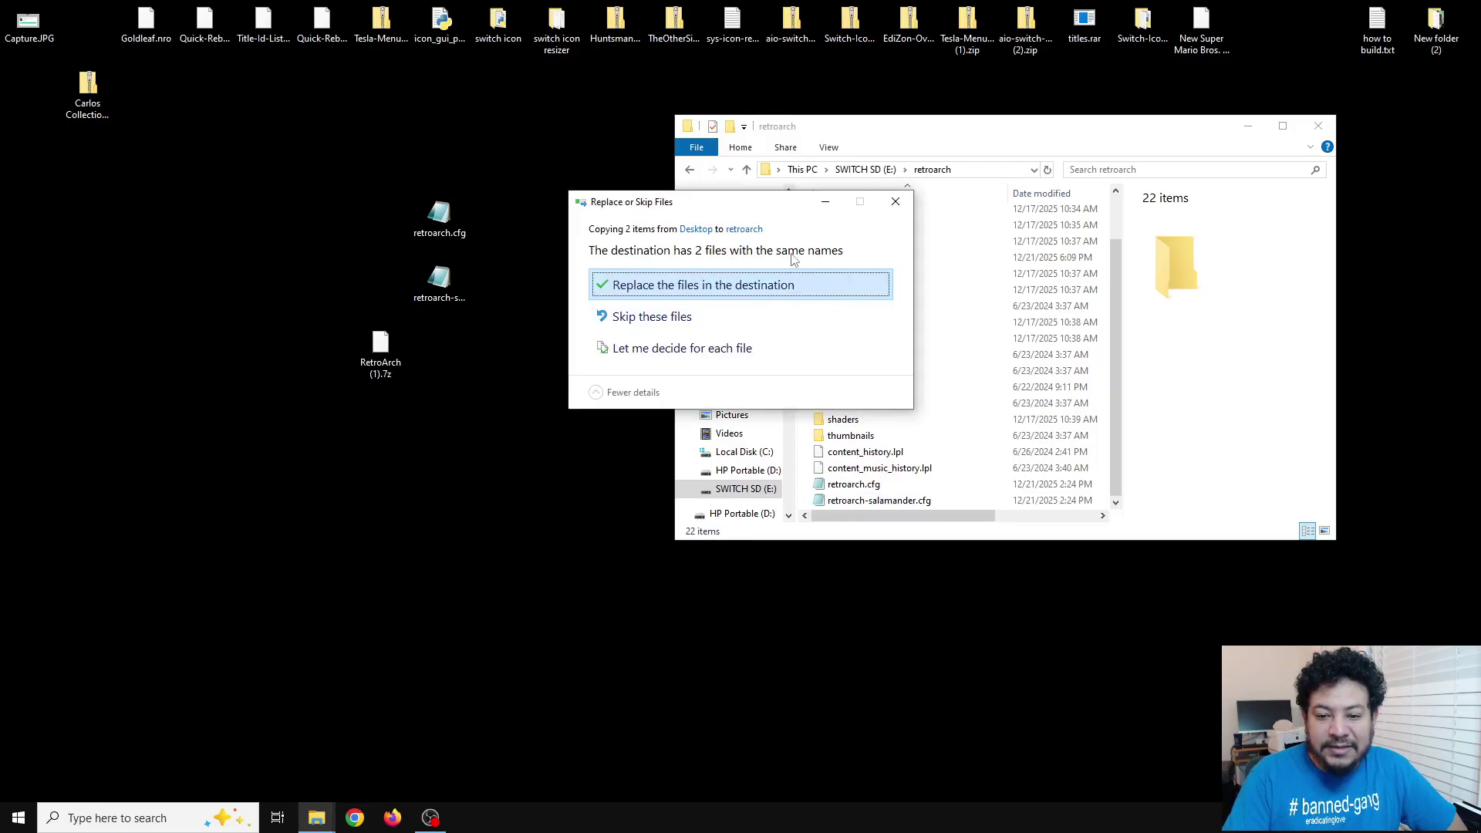
left_click(699, 289)
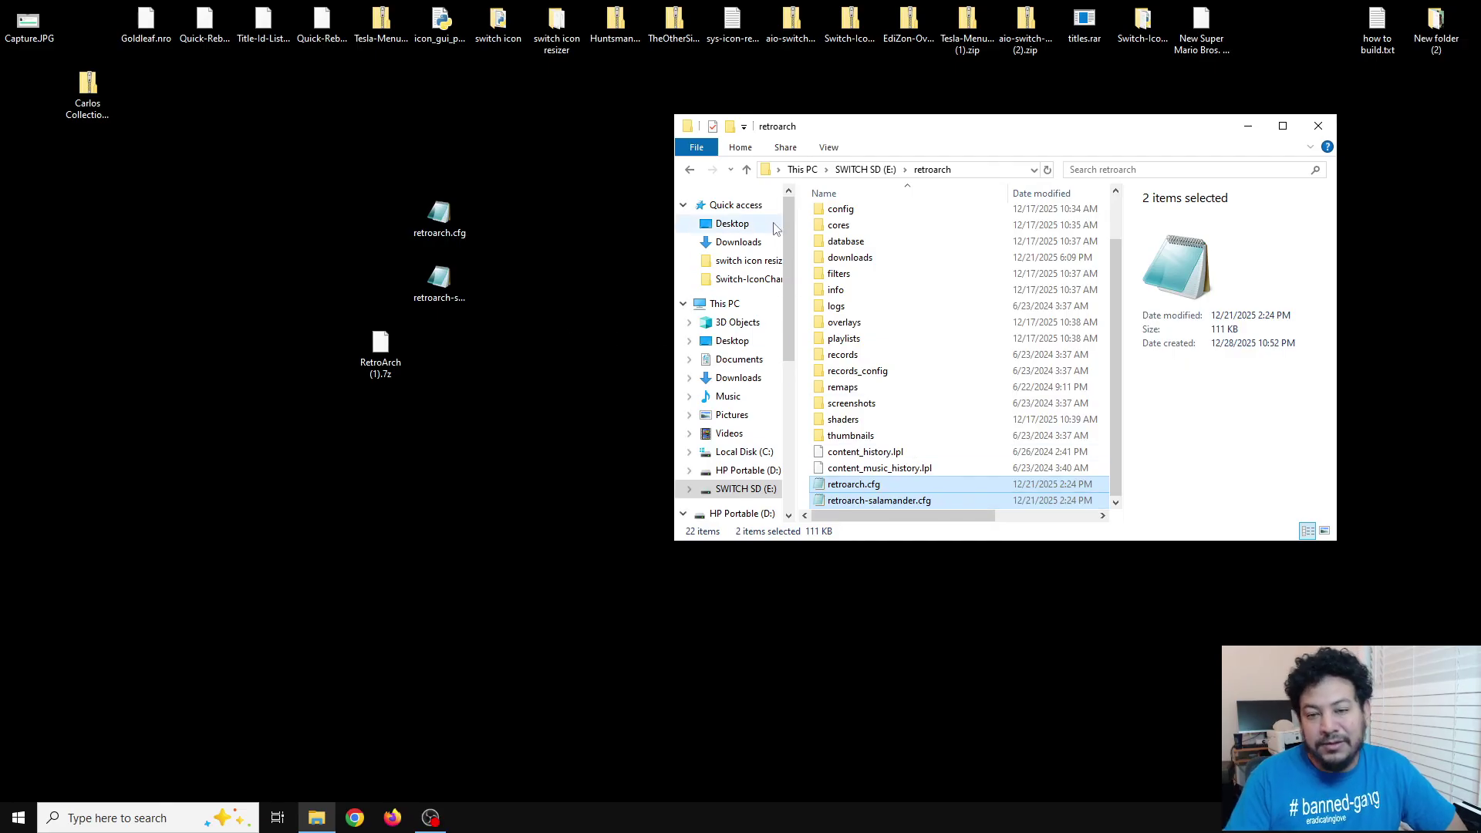
Create a folder named snes inside the retroarch/downloads folder on SWITCH SD (E:).
left_click_drag(951, 133, 905, 132)
left_click(690, 170)
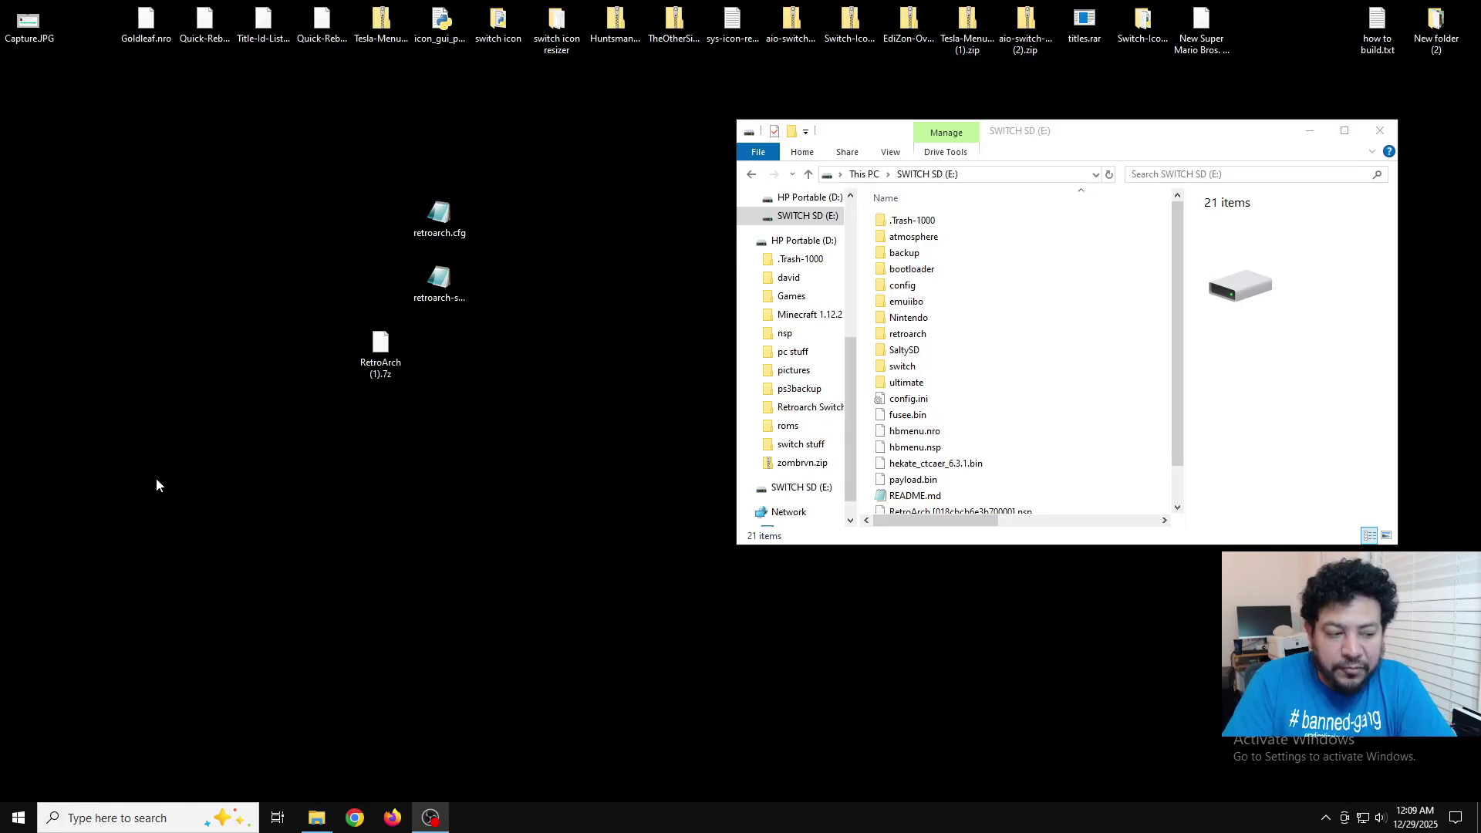
left_click_drag(1026, 135, 940, 132)
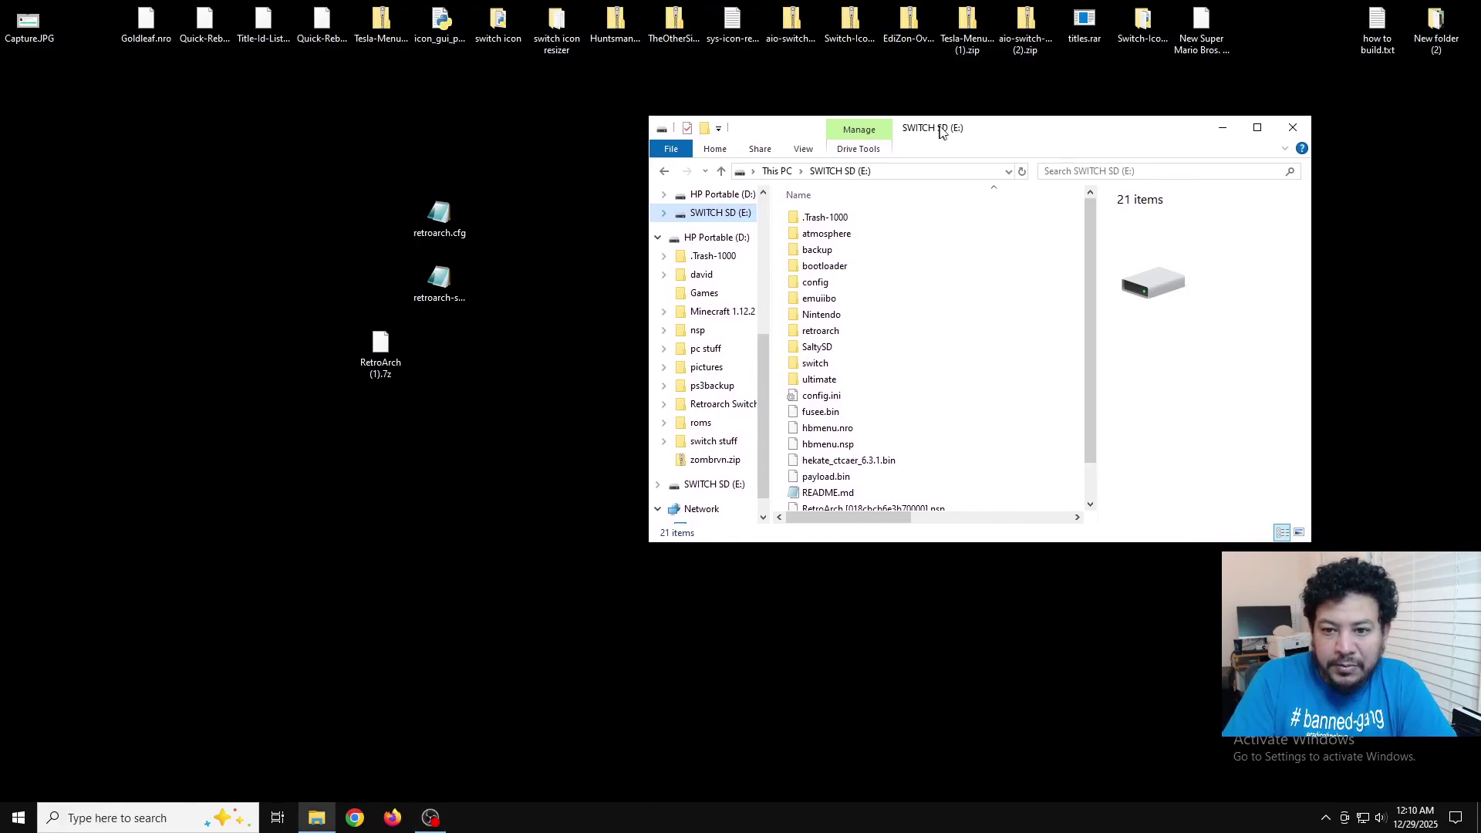
double_click(830, 338)
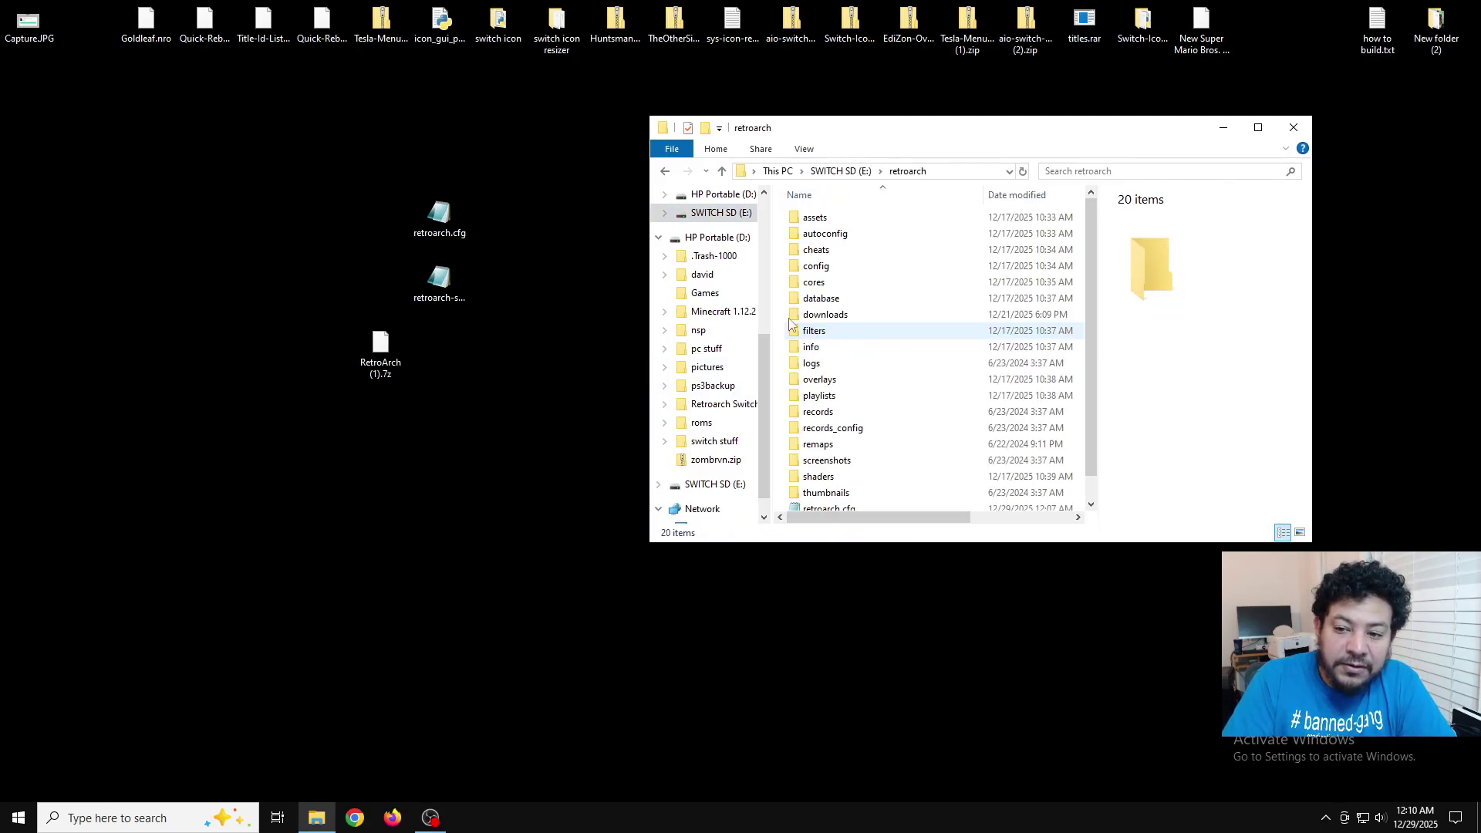
double_click(826, 316)
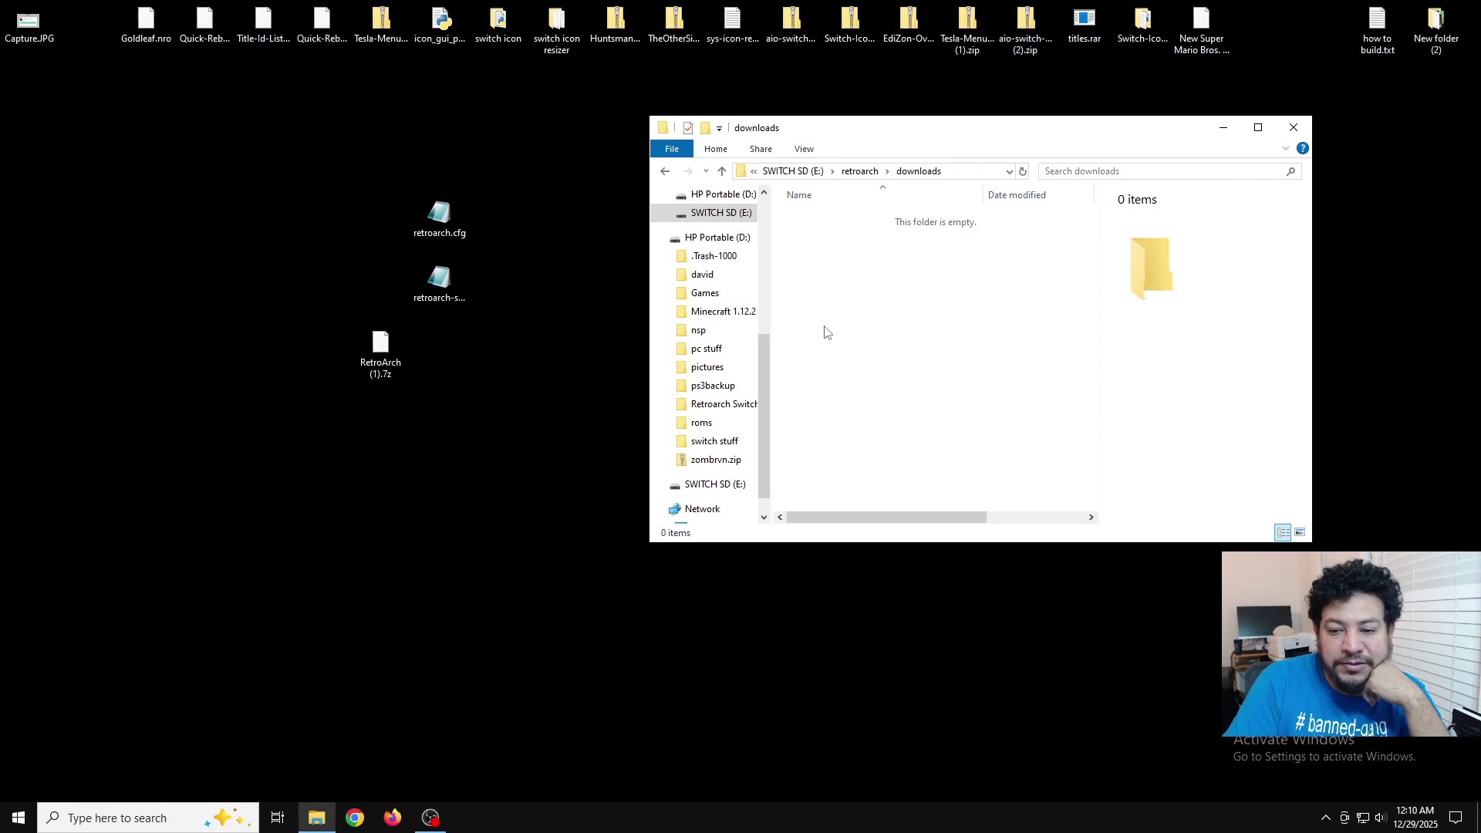
right_click(849, 270)
mouse_move(926, 456)
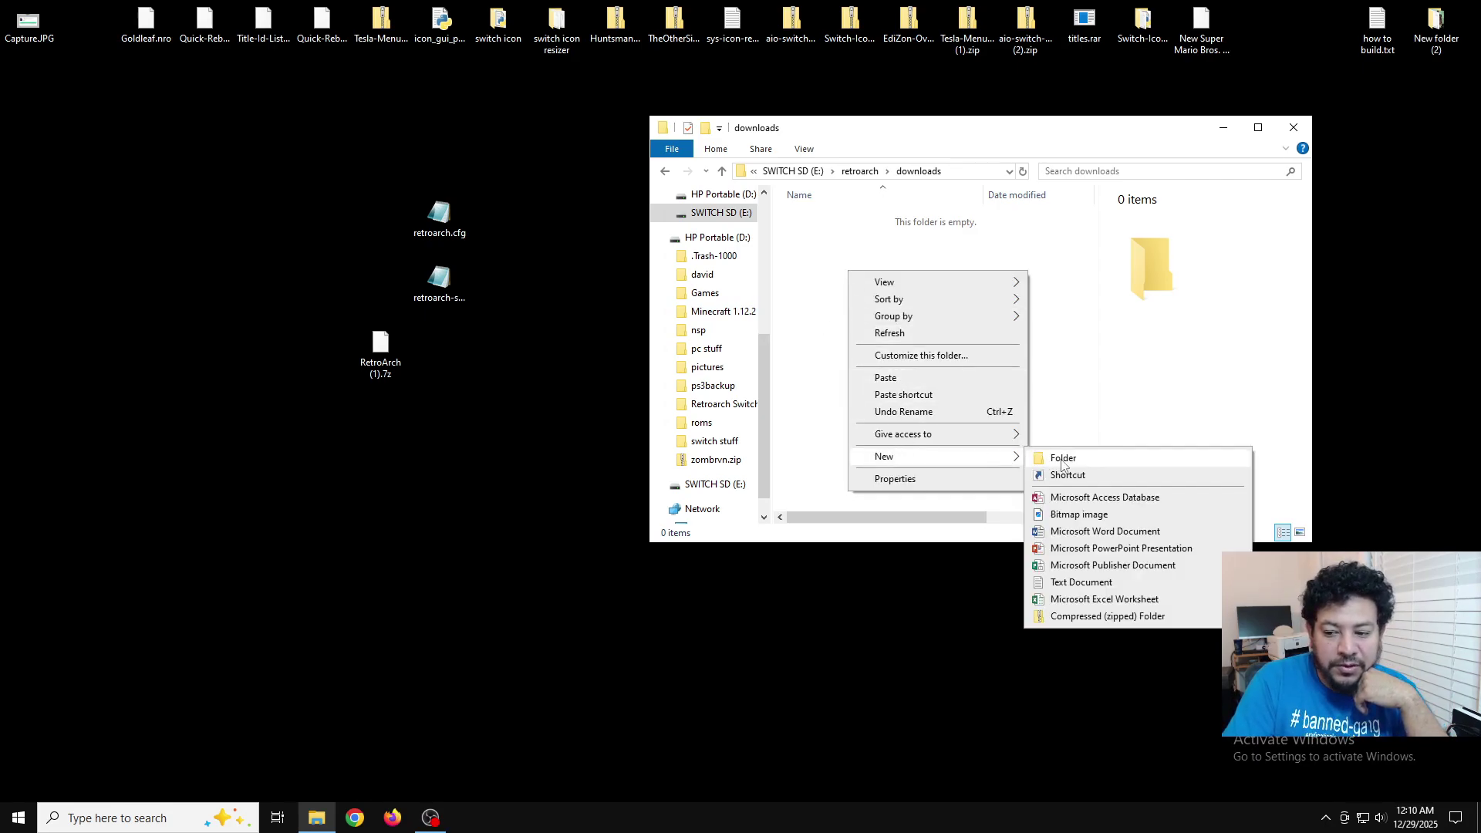
left_click(1061, 459)
type("snes")
key("Return")
Add two more folders named genesis and mame alongside snes in the downloads folder.
right_click(975, 338)
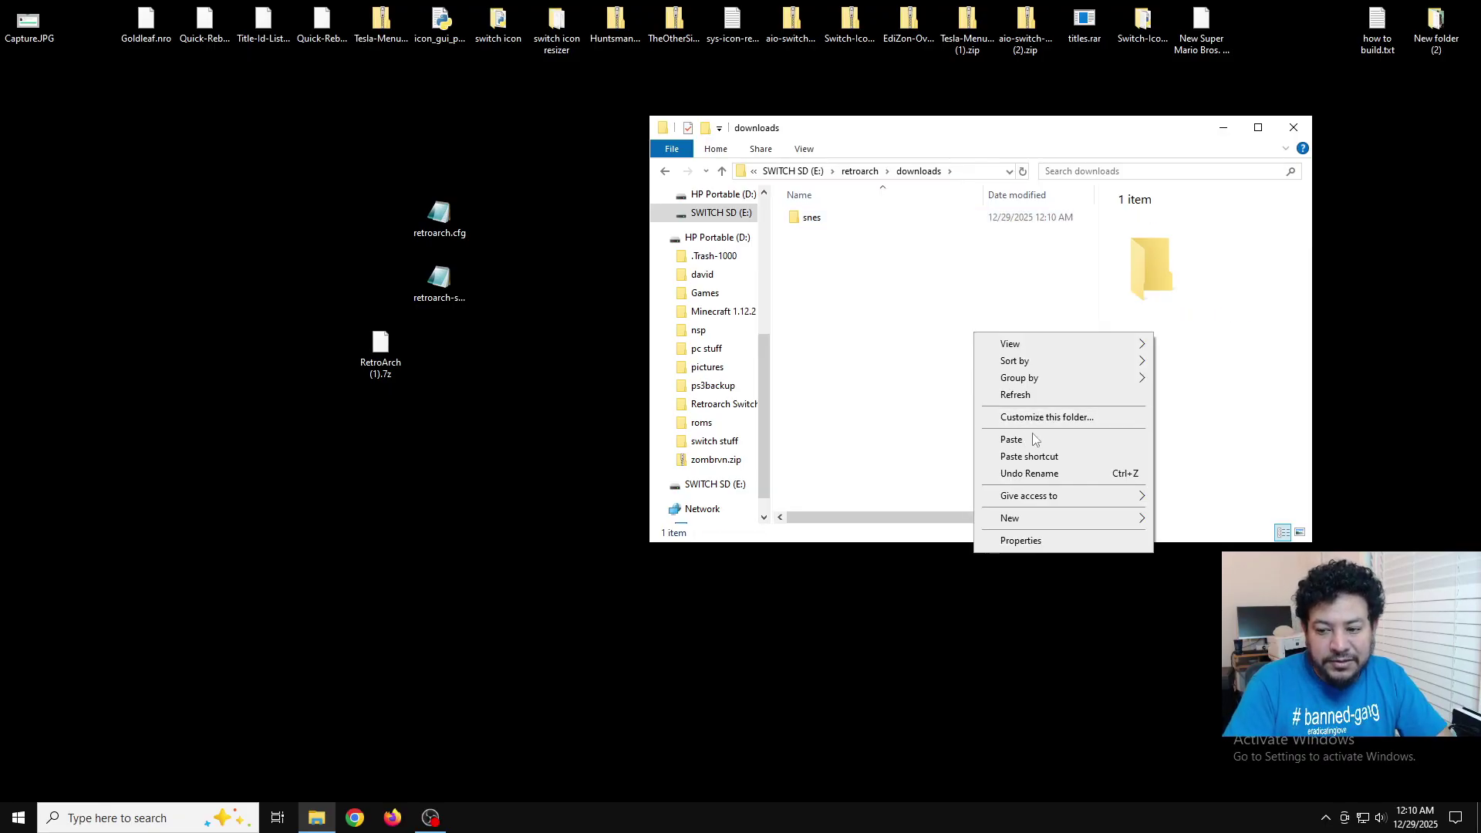
mouse_move(1134, 518)
left_click(1188, 522)
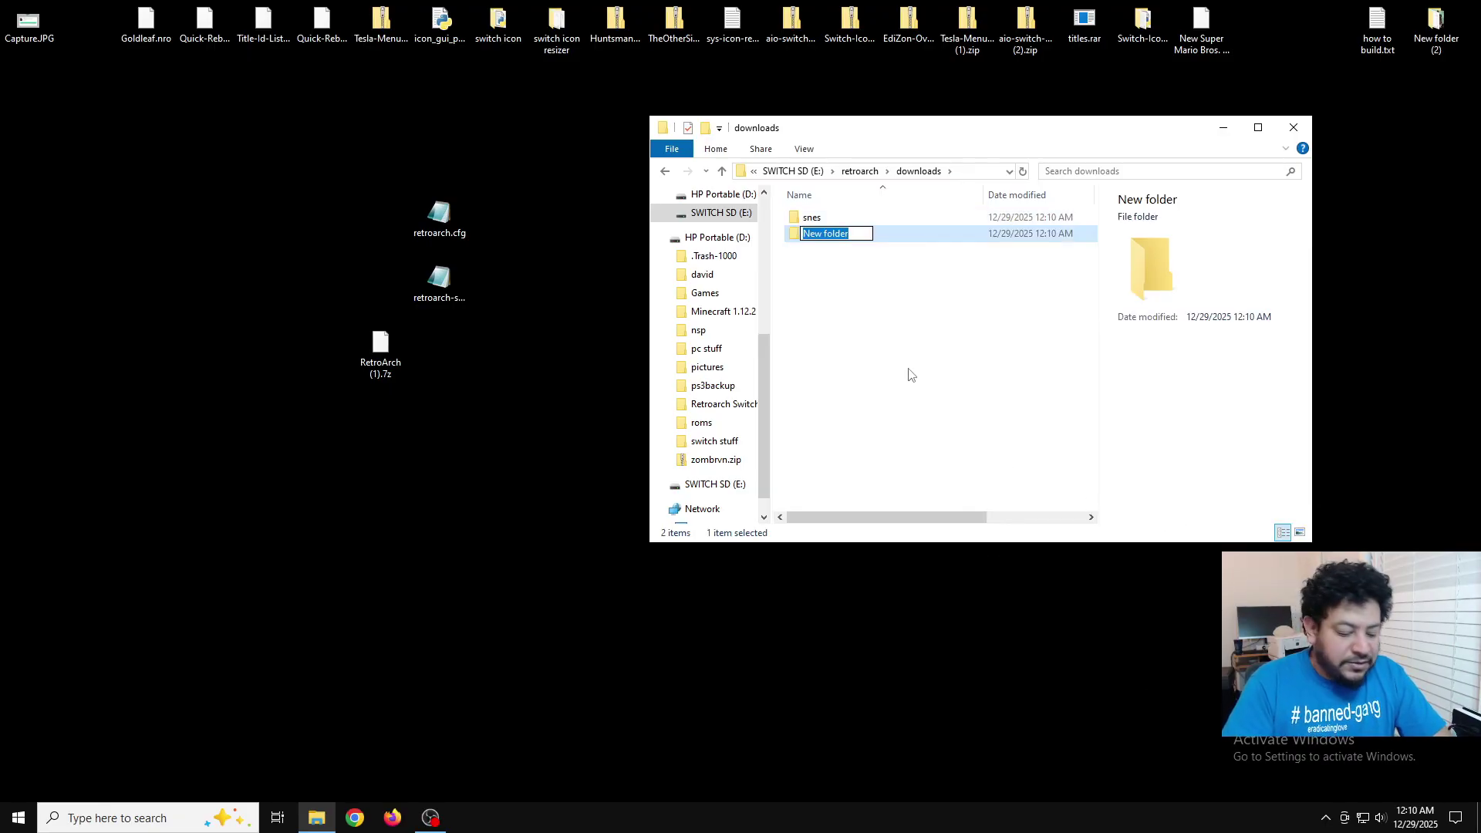
type("gam")
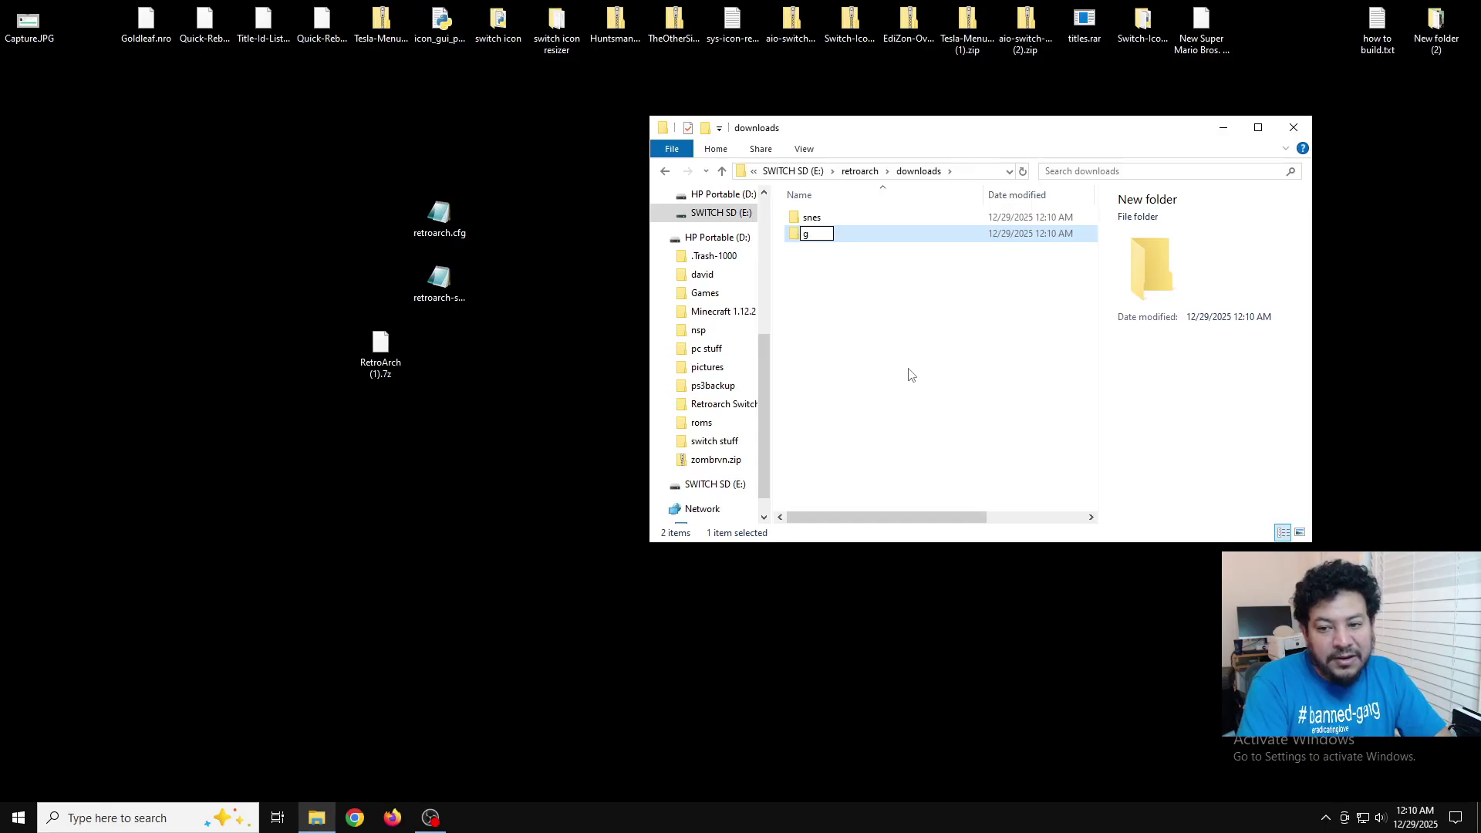
type("gens")
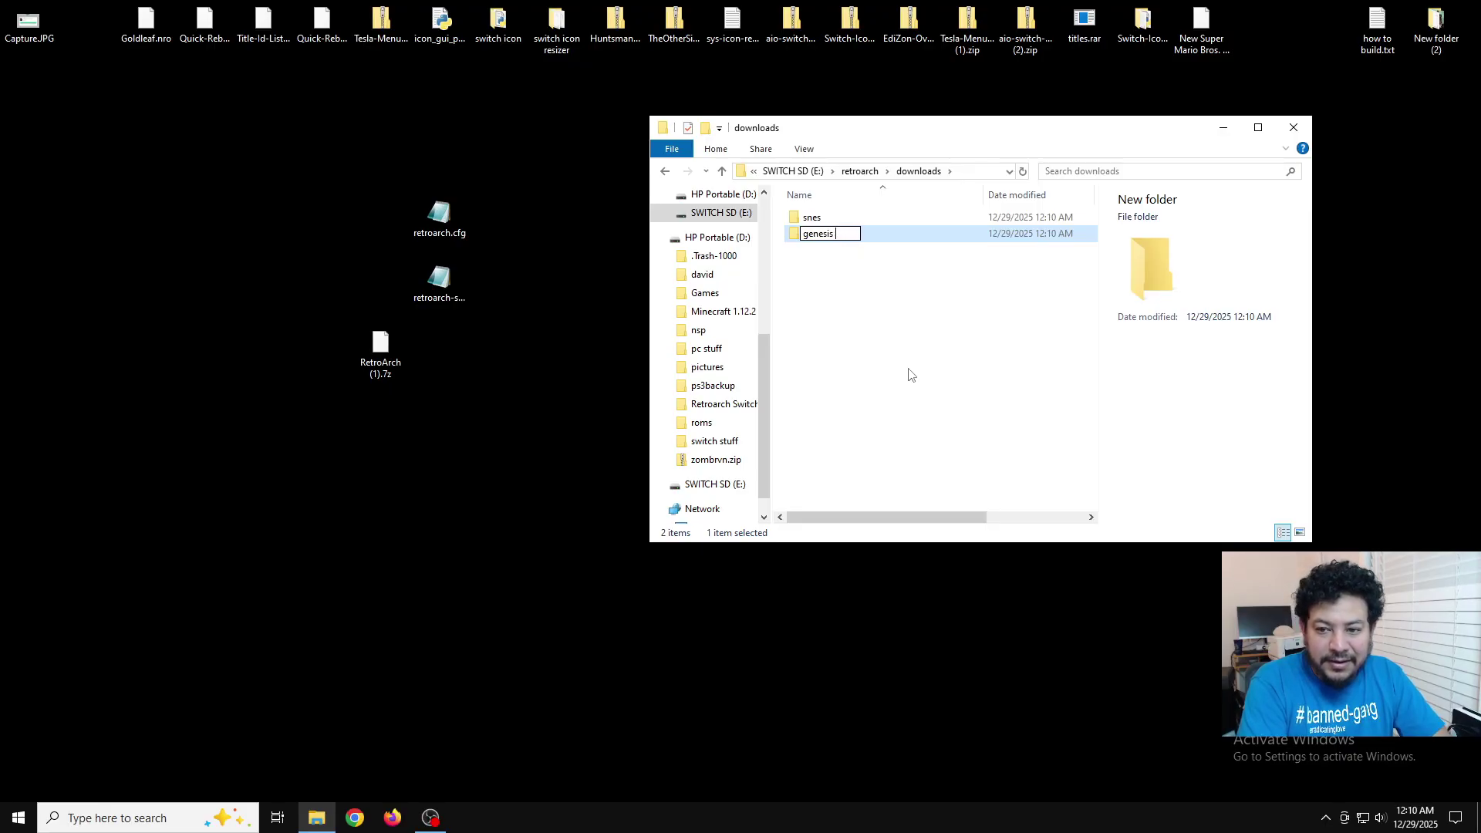
key("Return")
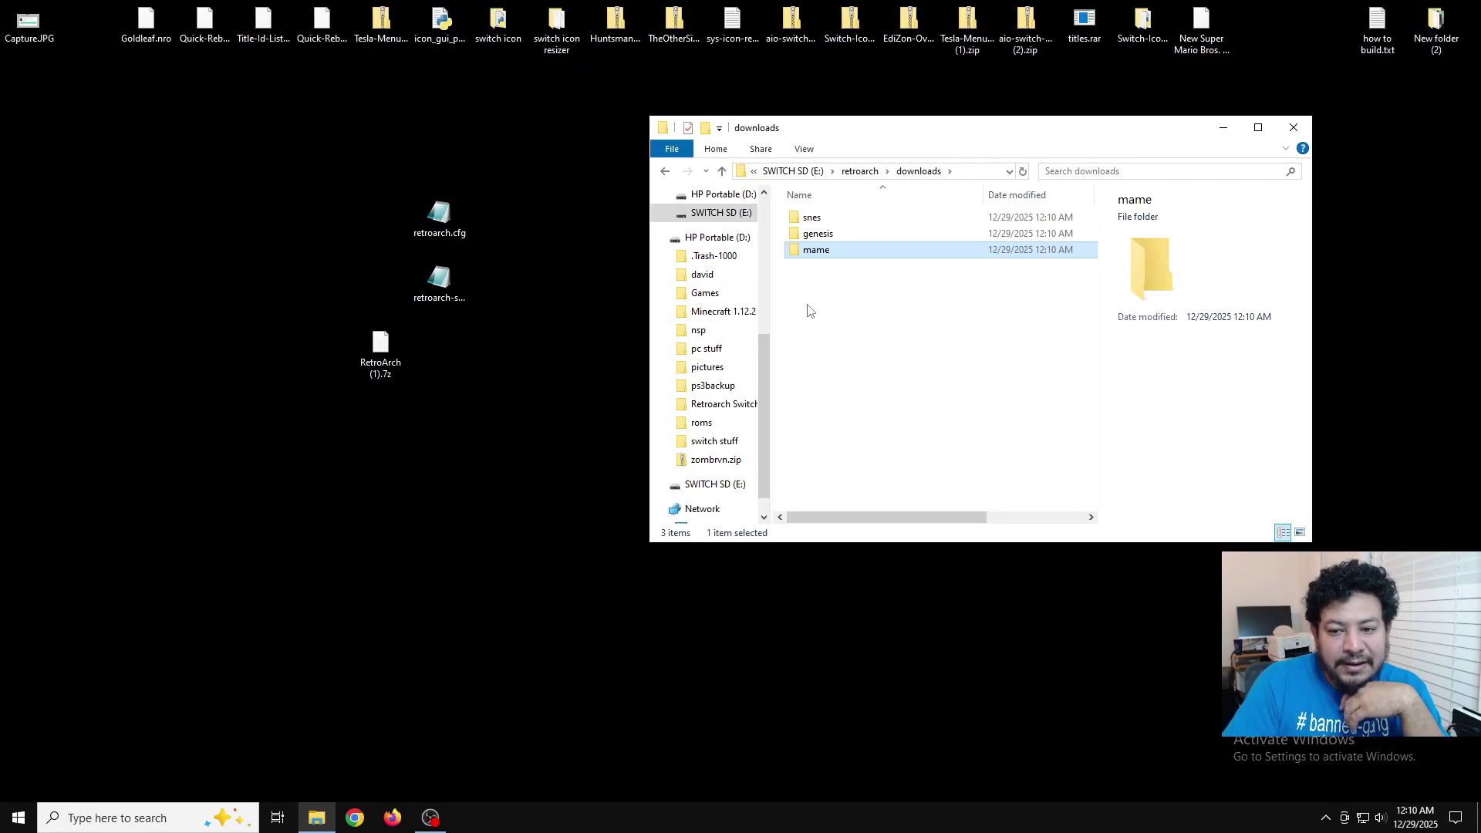
Open the roms folder of HP Portable (D:) in a new window beside the downloads window and select its snes folder.
left_click_drag(949, 133, 1018, 132)
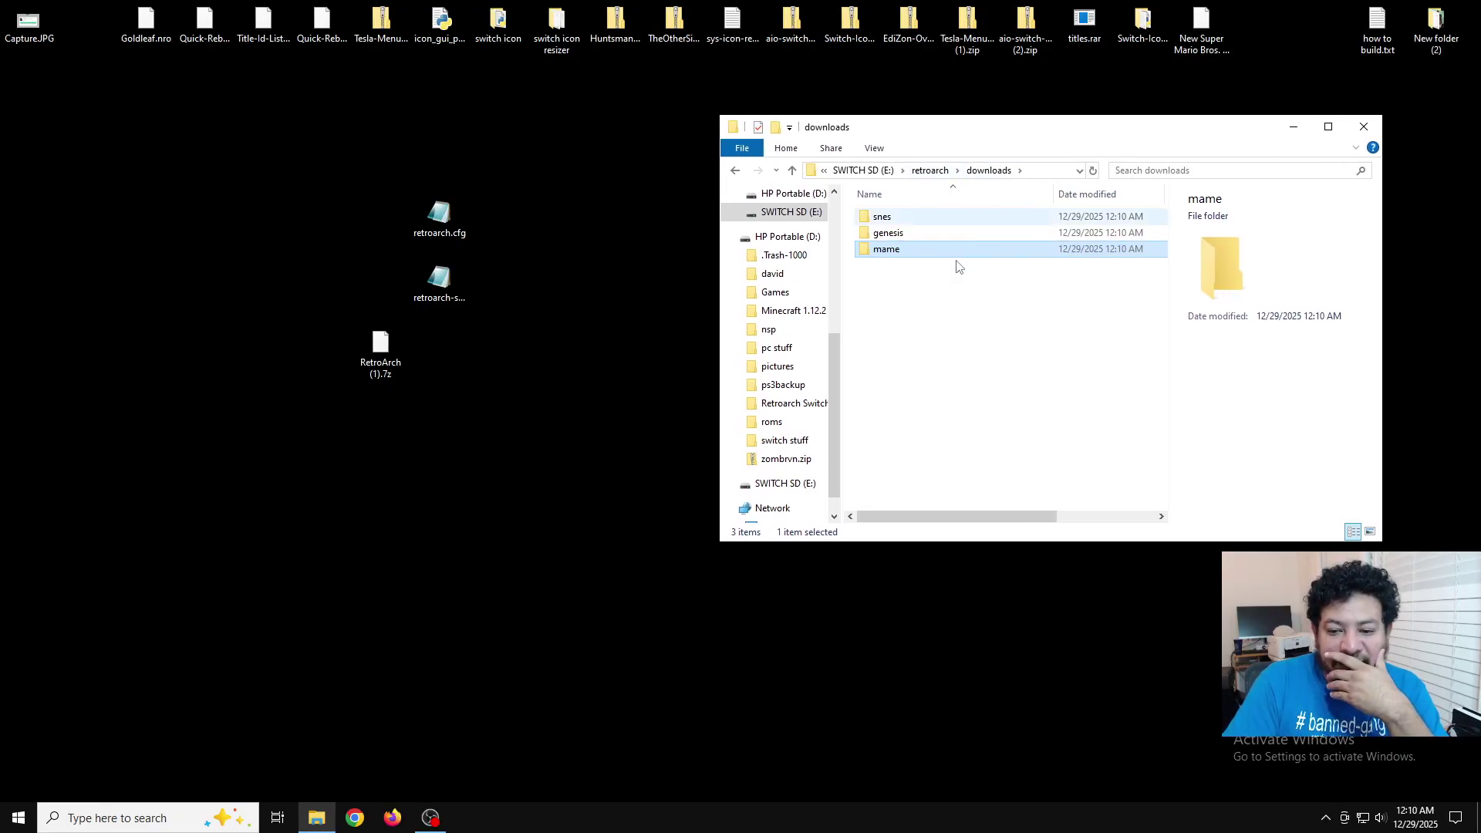
right_click(777, 425)
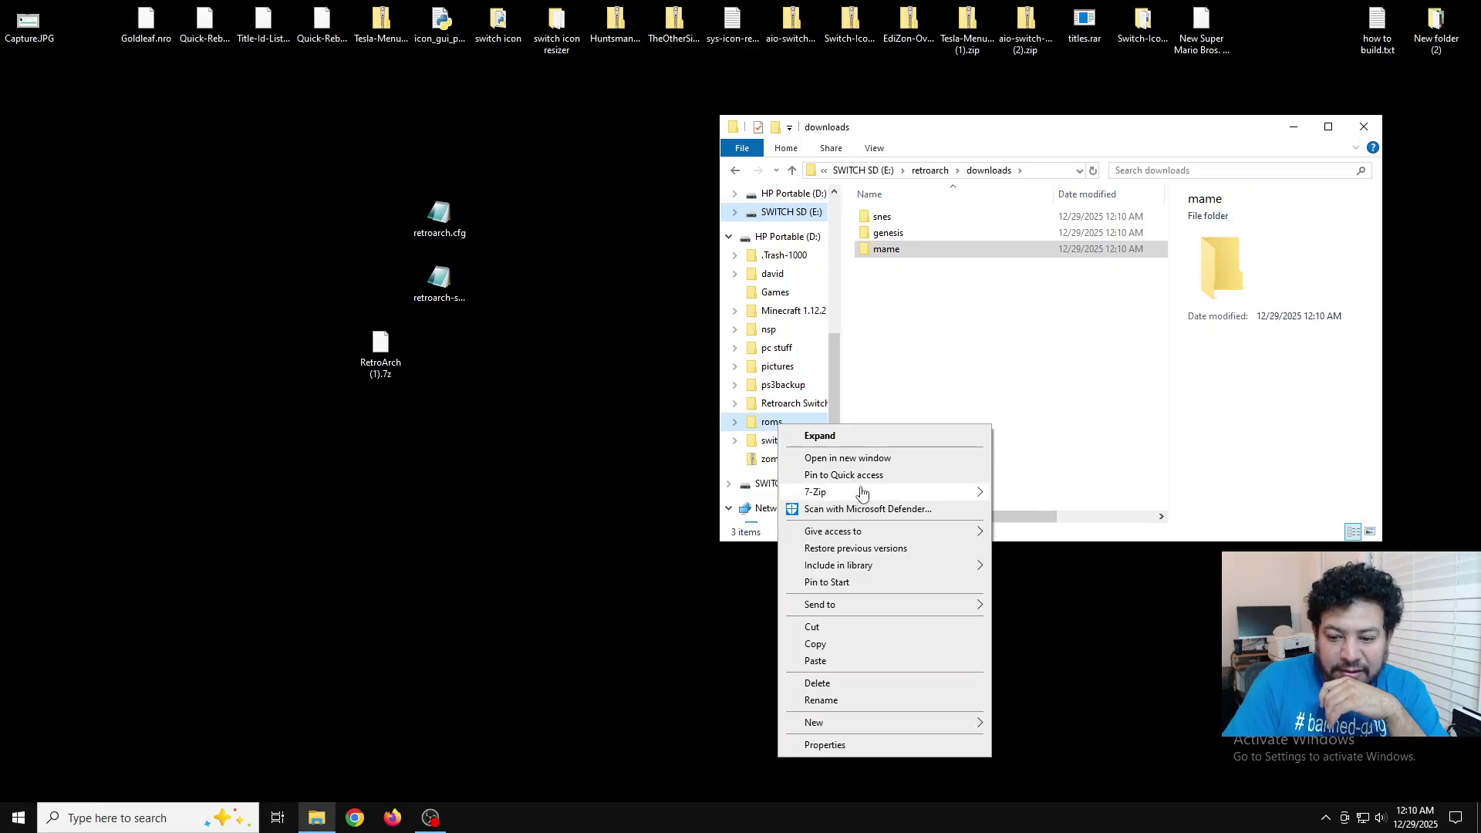
left_click(802, 459)
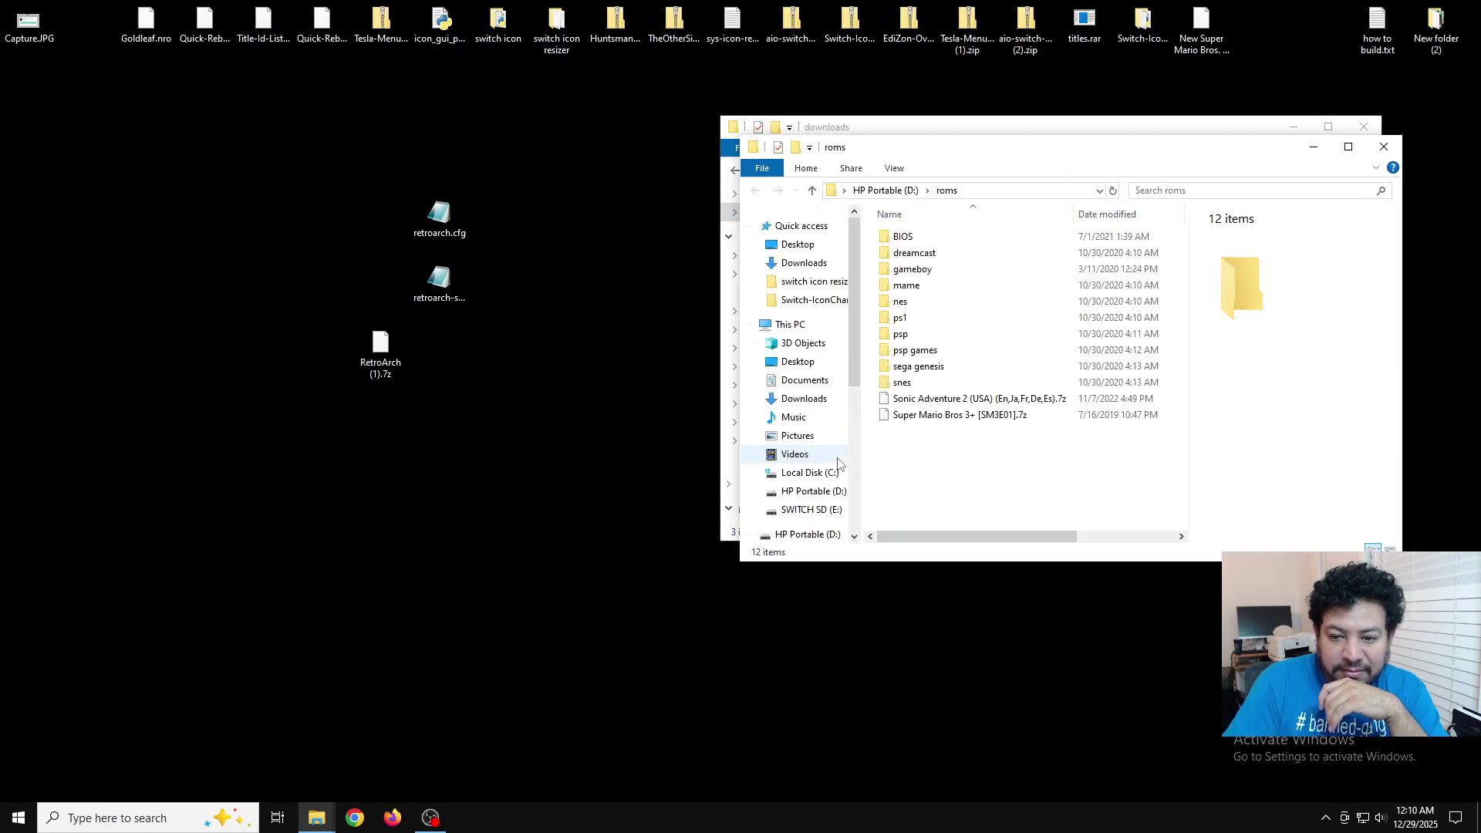
left_click_drag(981, 157, 318, 139)
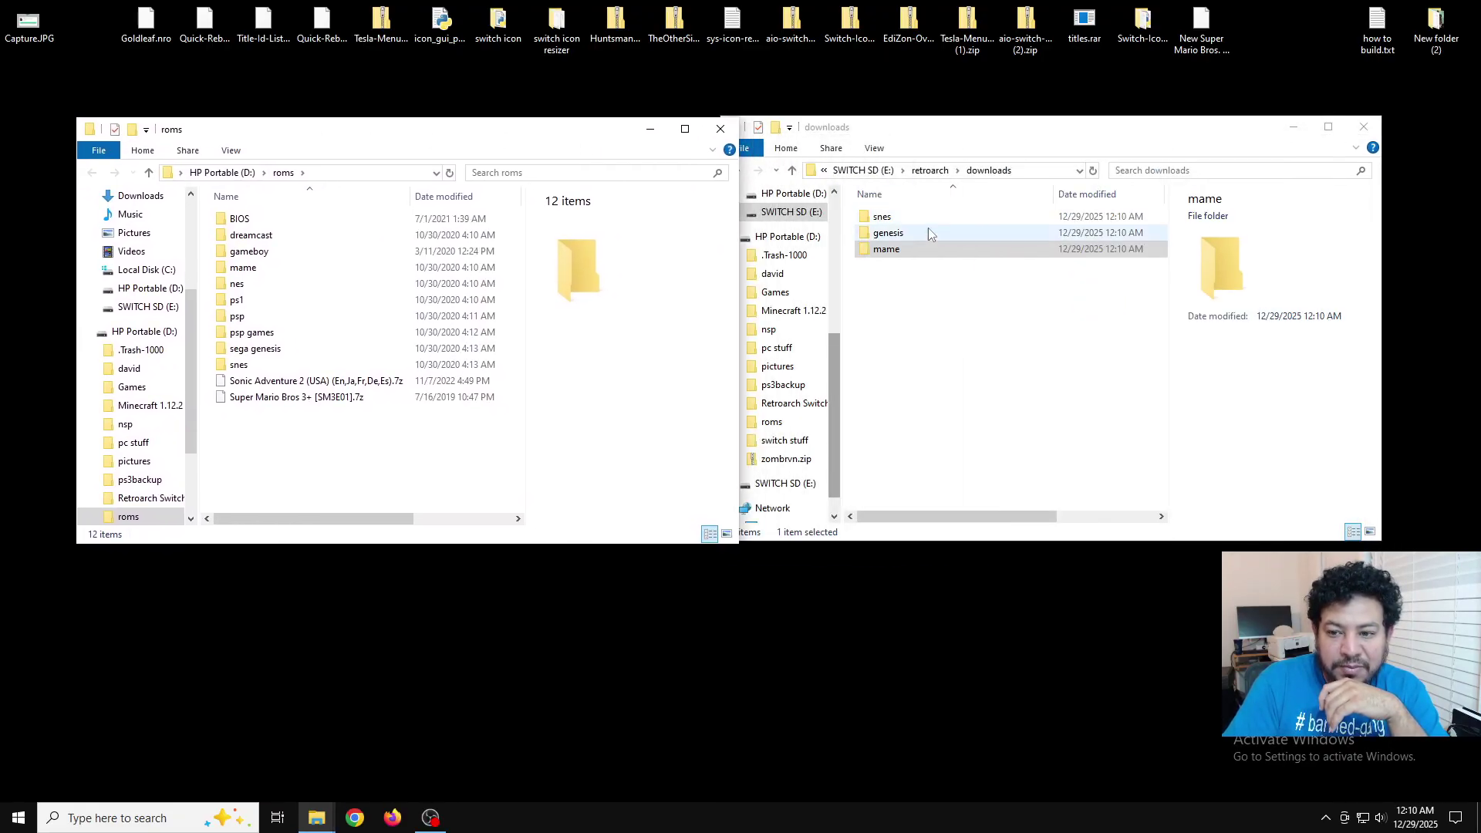
left_click_drag(969, 135, 1009, 135)
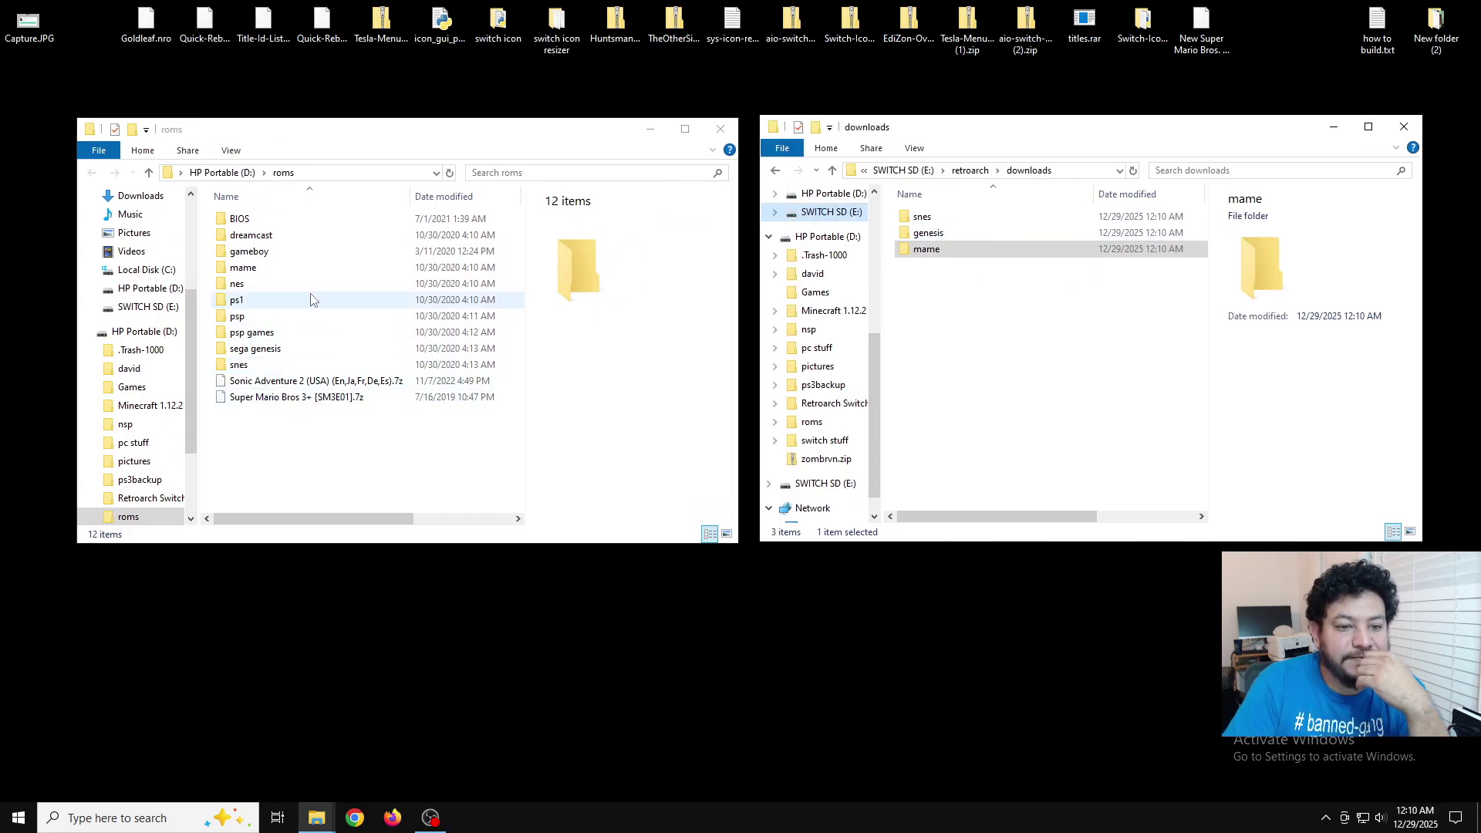
left_click(239, 365)
Examine the SD card's retroarch/cores folder and the system and BIOS folders within it, keeping the roms window alongside.
left_click(775, 175)
left_click(775, 171)
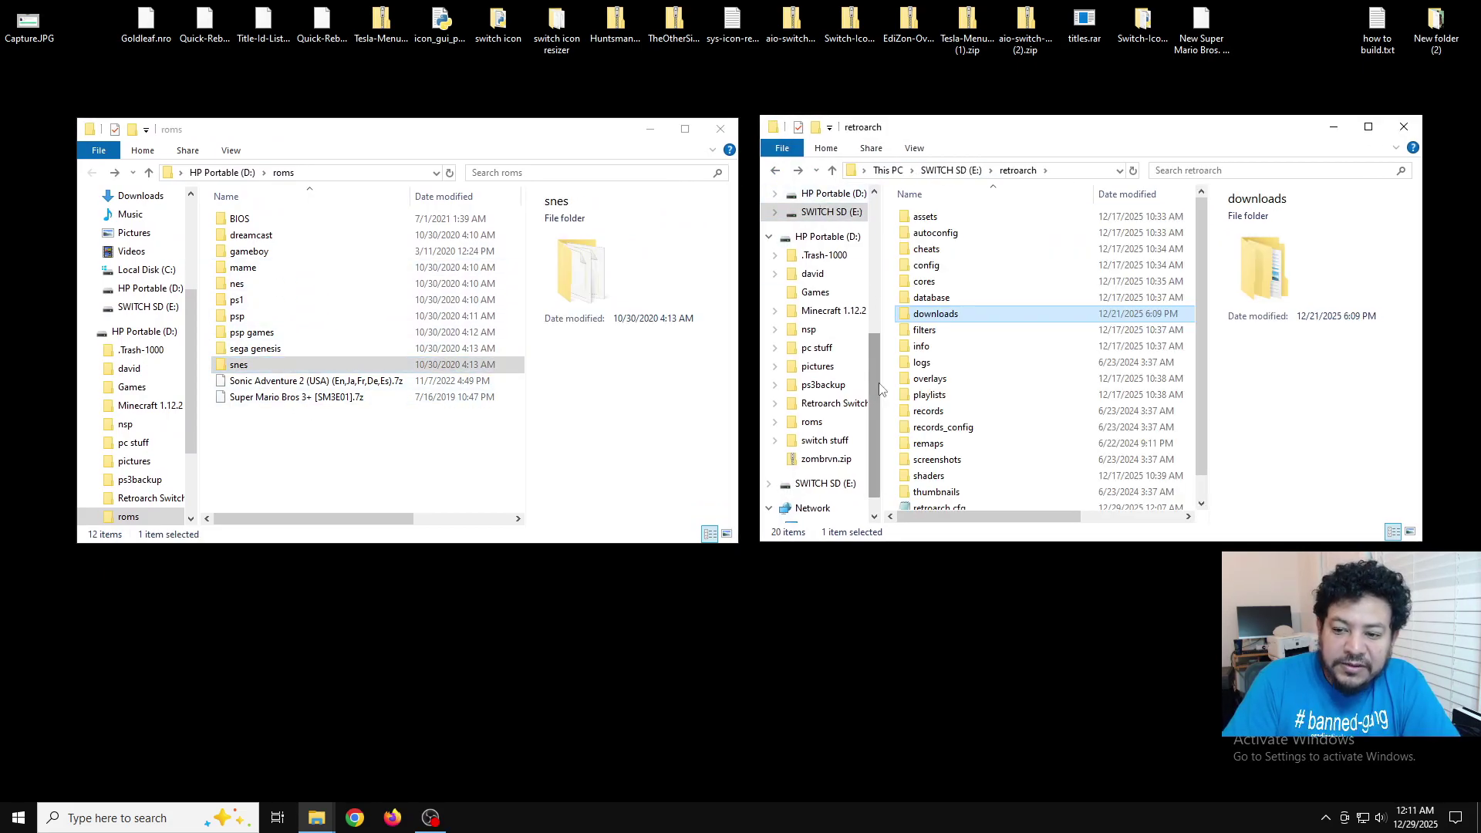
scroll(1010, 397, "down", 1)
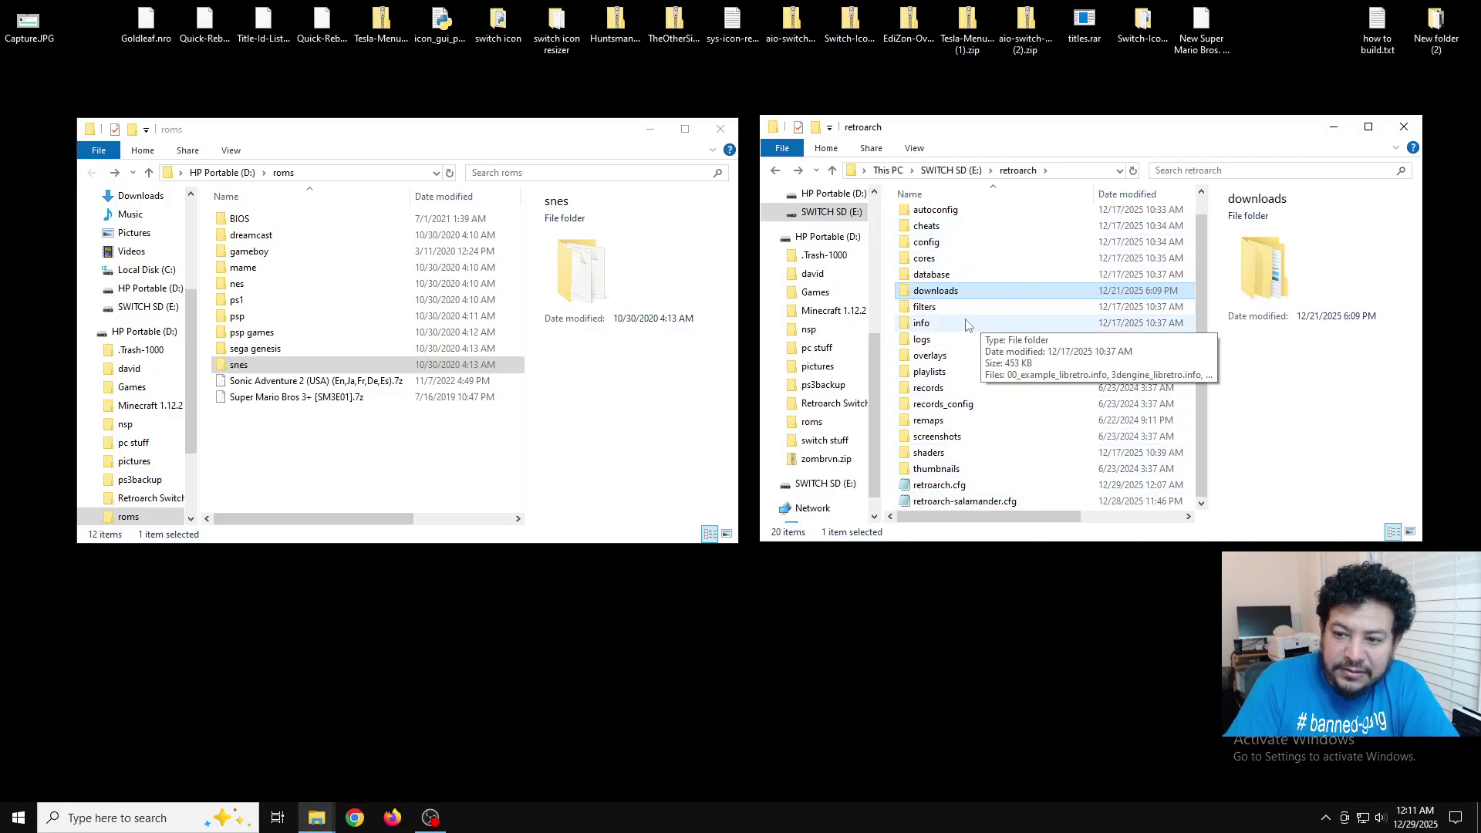
double_click(924, 258)
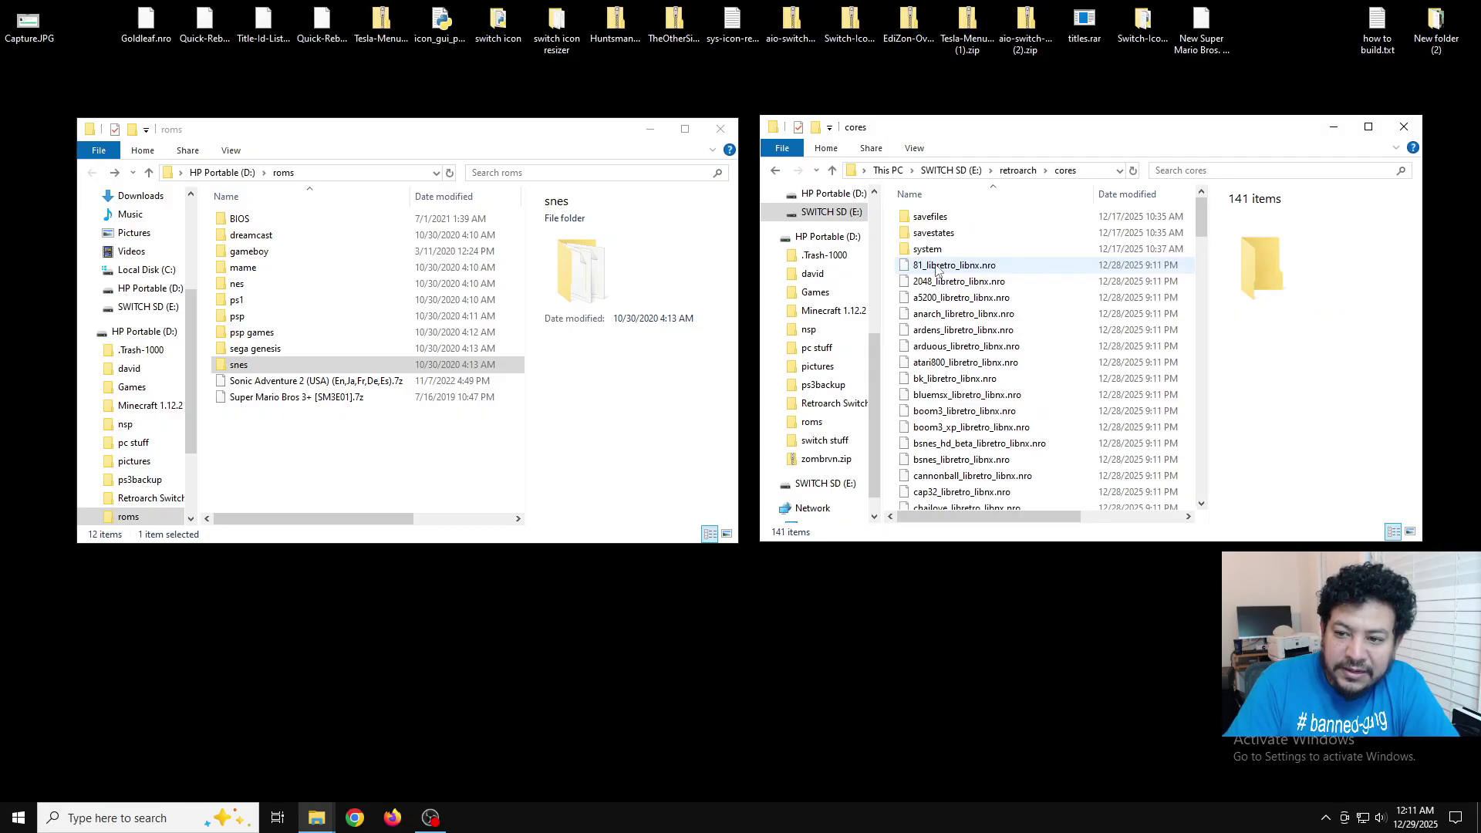
double_click(928, 249)
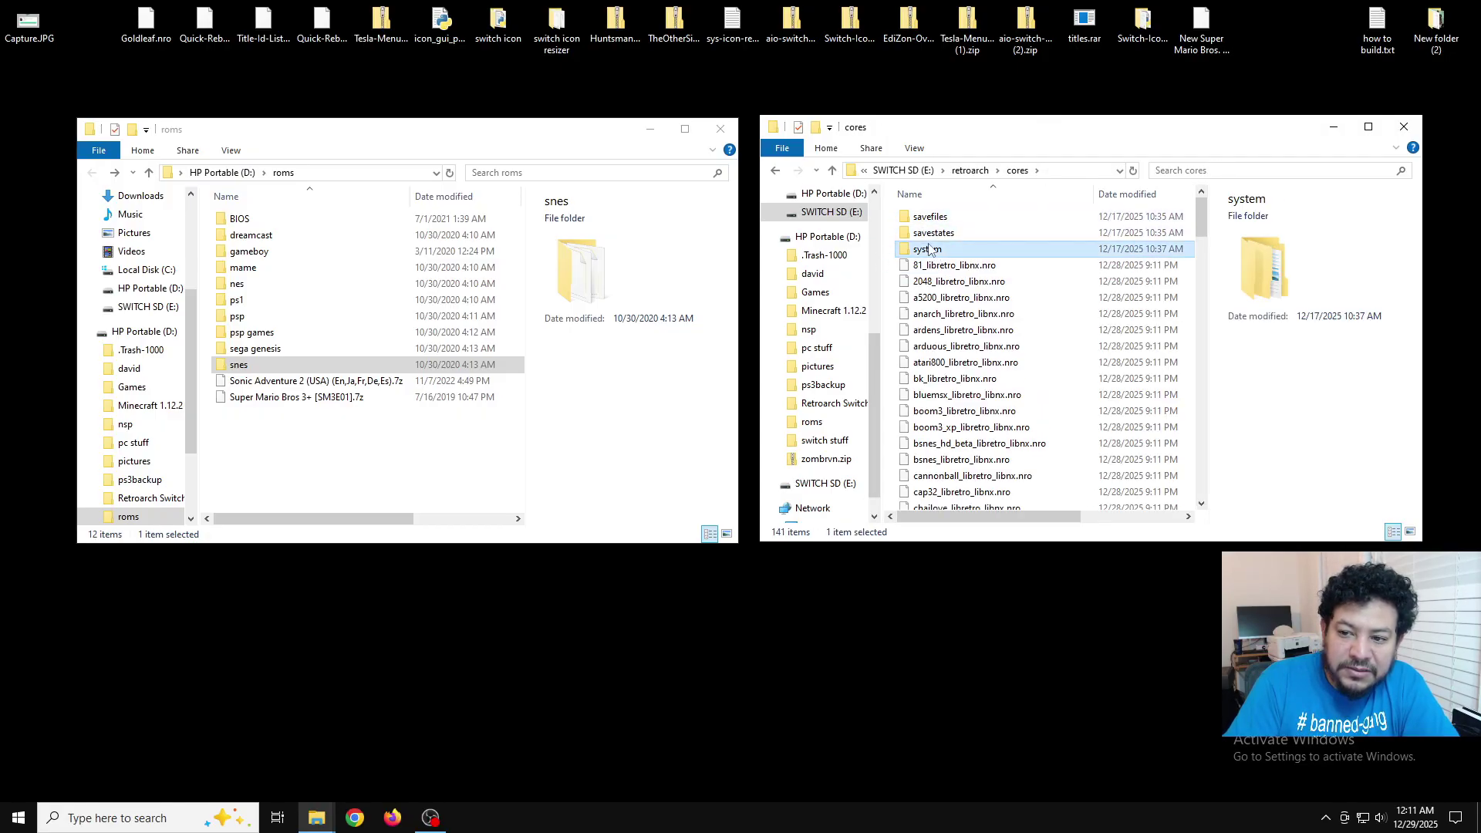
double_click(922, 217)
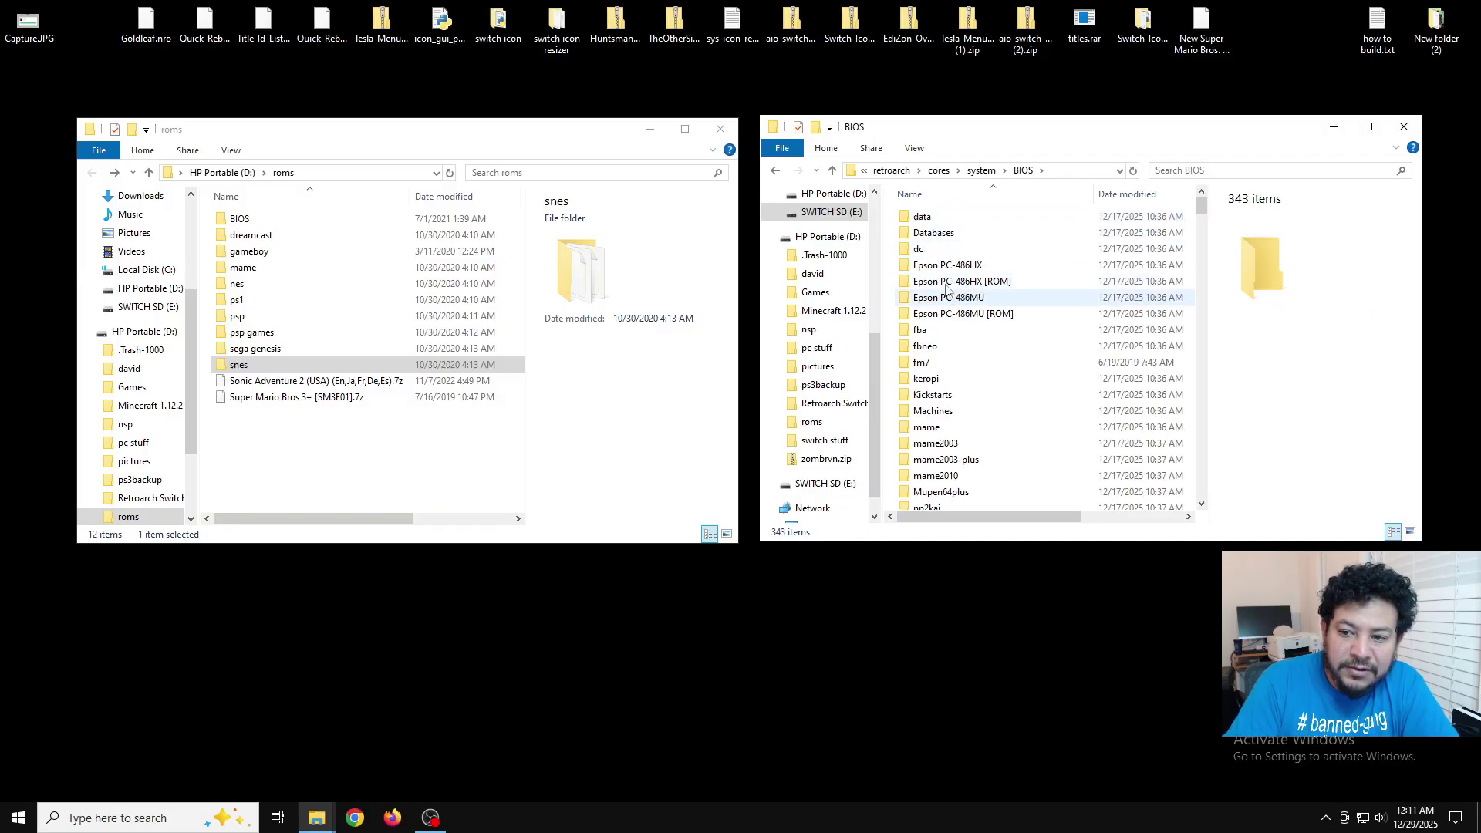
left_click(981, 169)
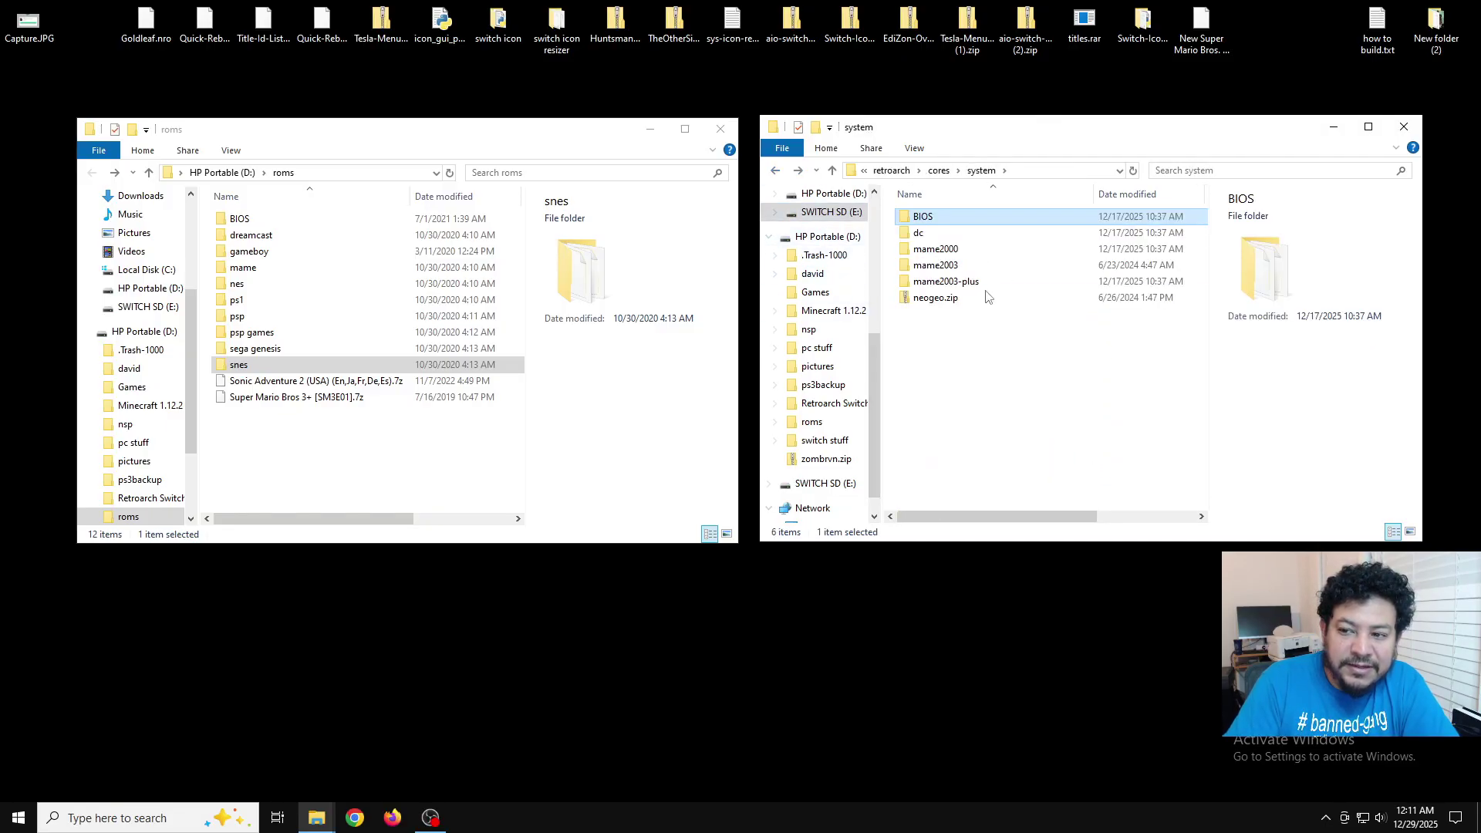
left_click(775, 170)
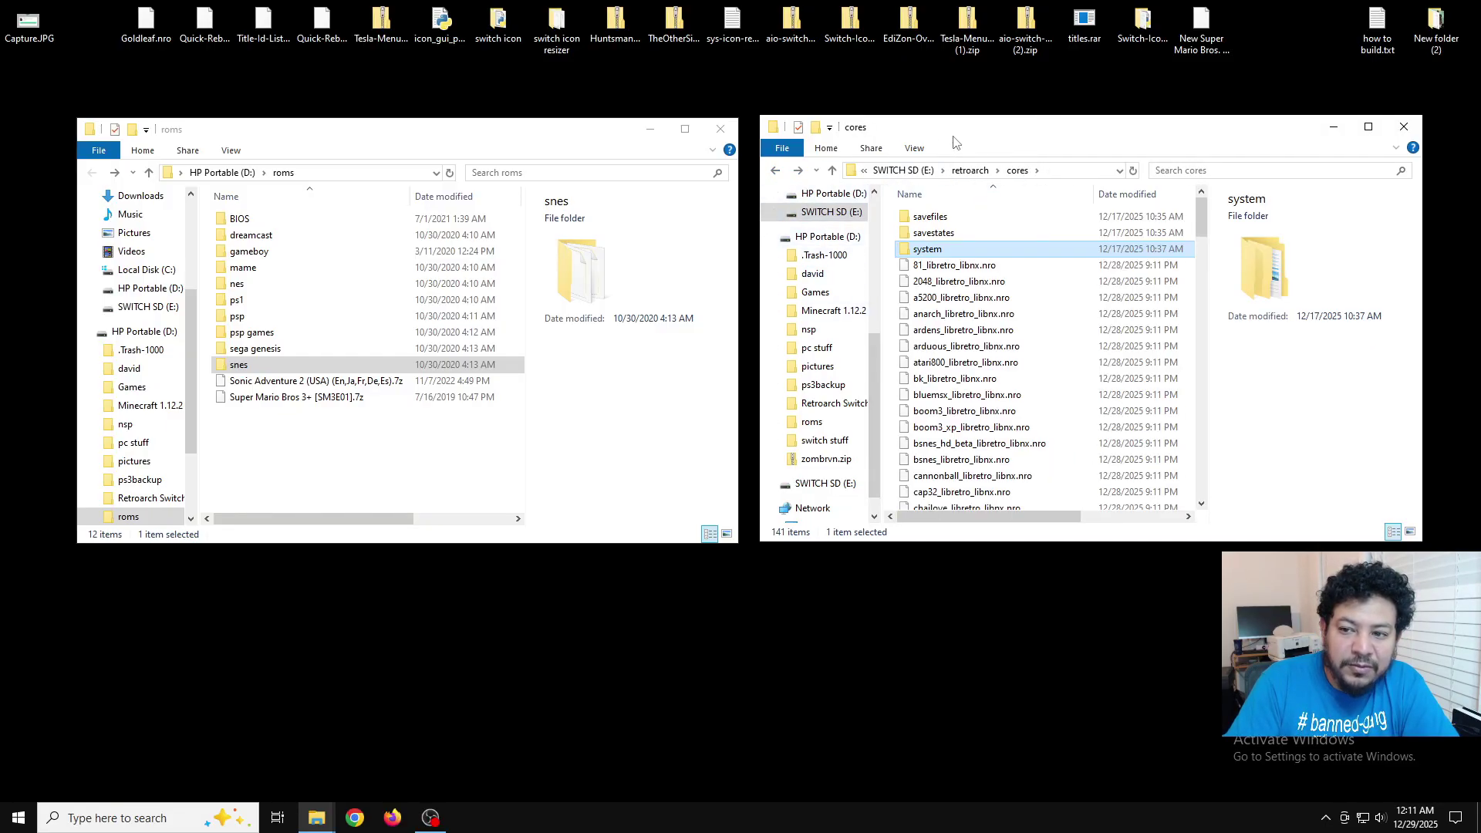
left_click_drag(970, 131, 1009, 131)
left_click_drag(509, 135, 832, 154)
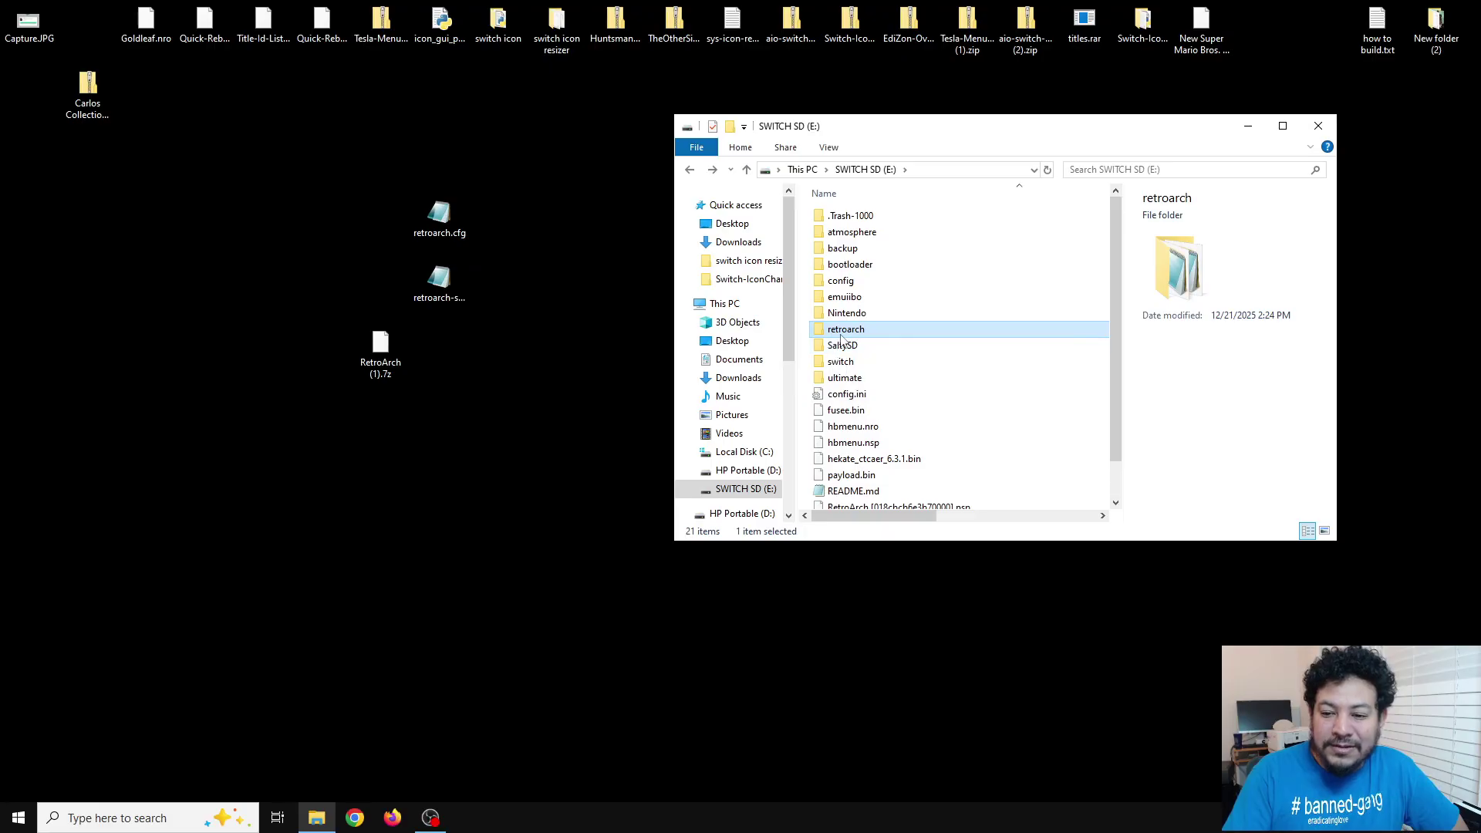
Eject the SWITCH SD (E:) drive from the computer.
right_click(737, 491)
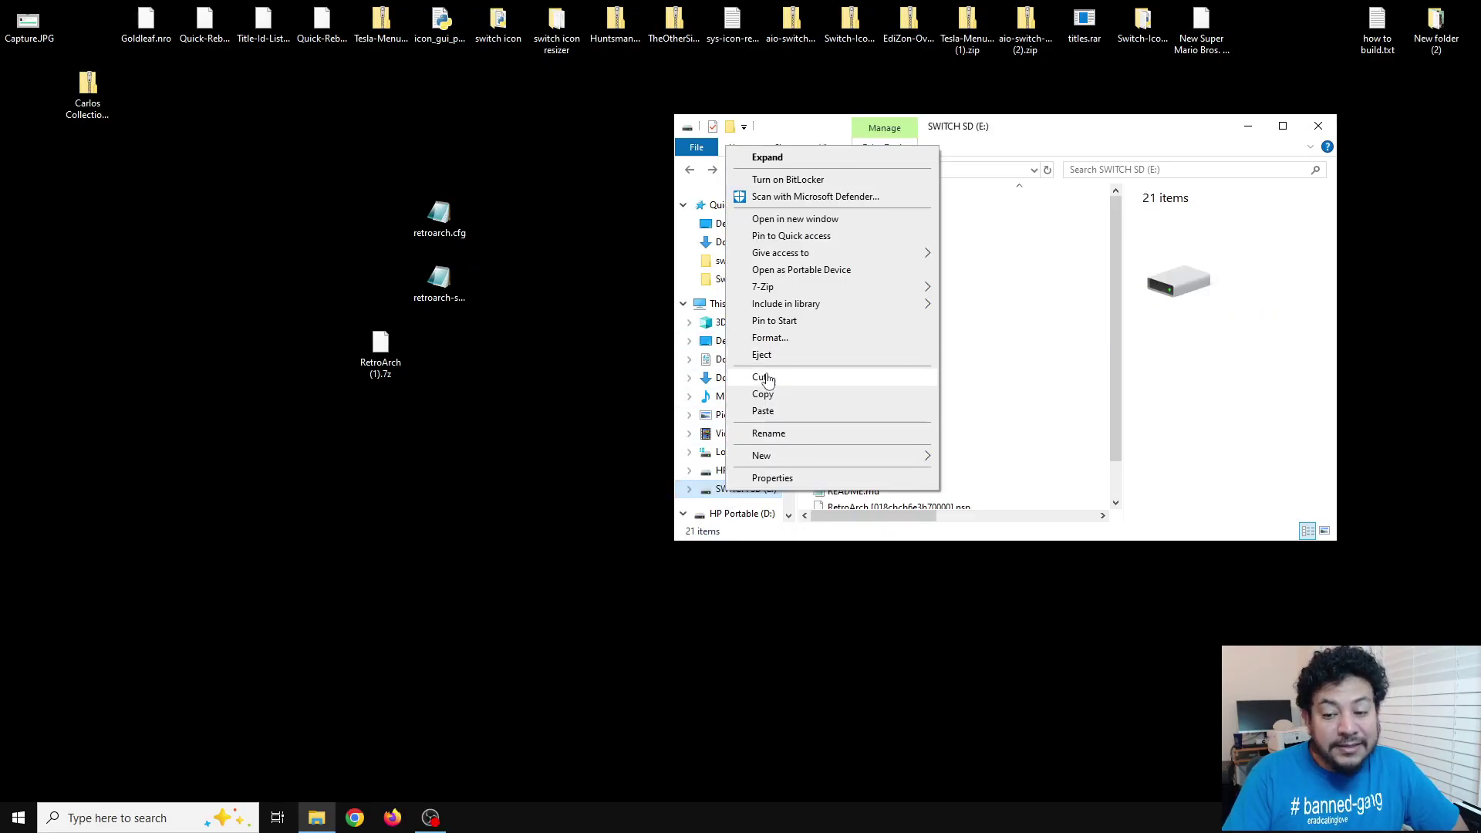
left_click(783, 355)
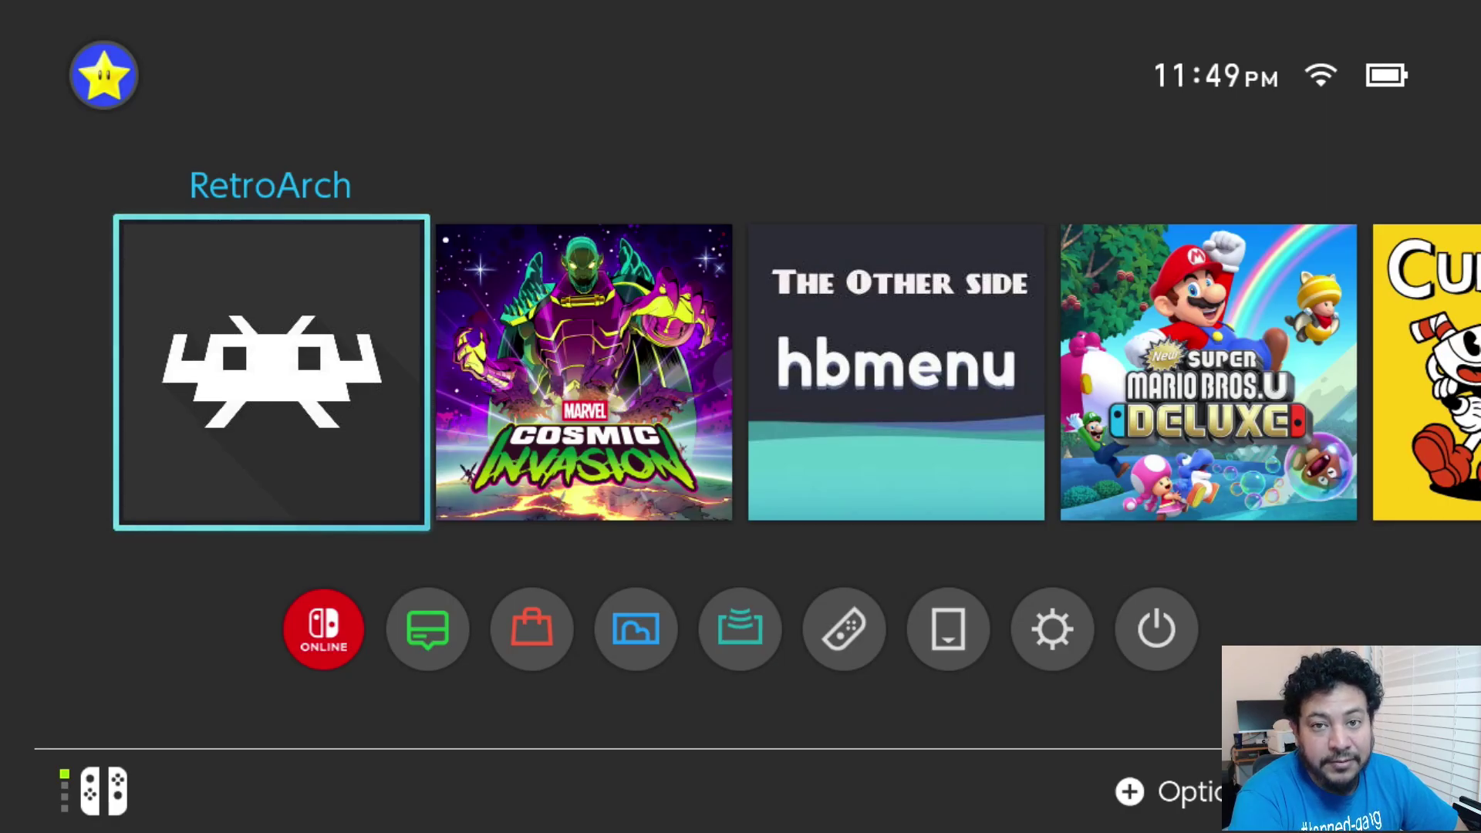
Open the Switch's Album to view hbmenu in applet mode, and return to the HOME screen.
key("Down")
key("Right")
key("Right")
key("Right")
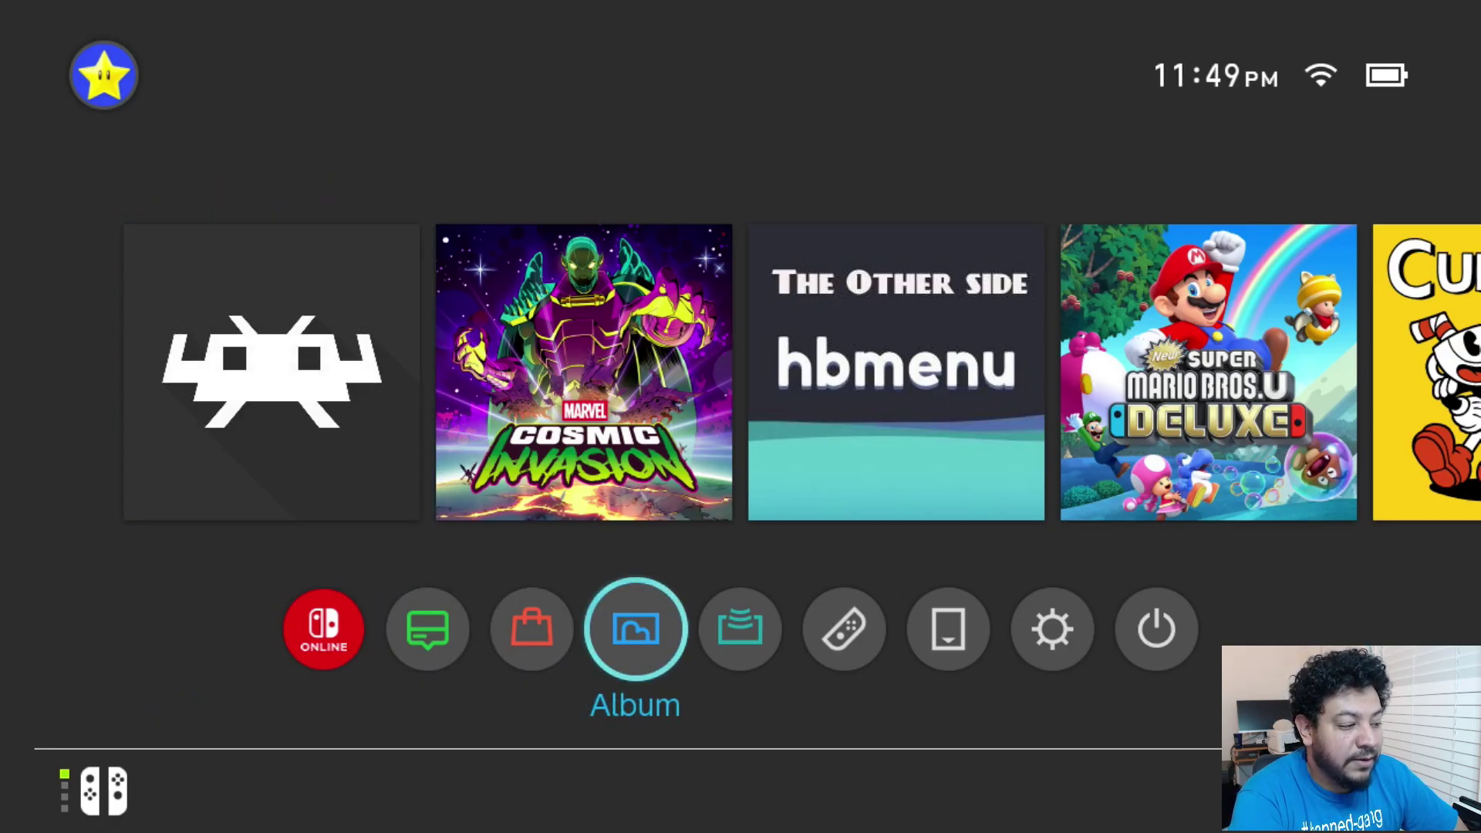
key("Return")
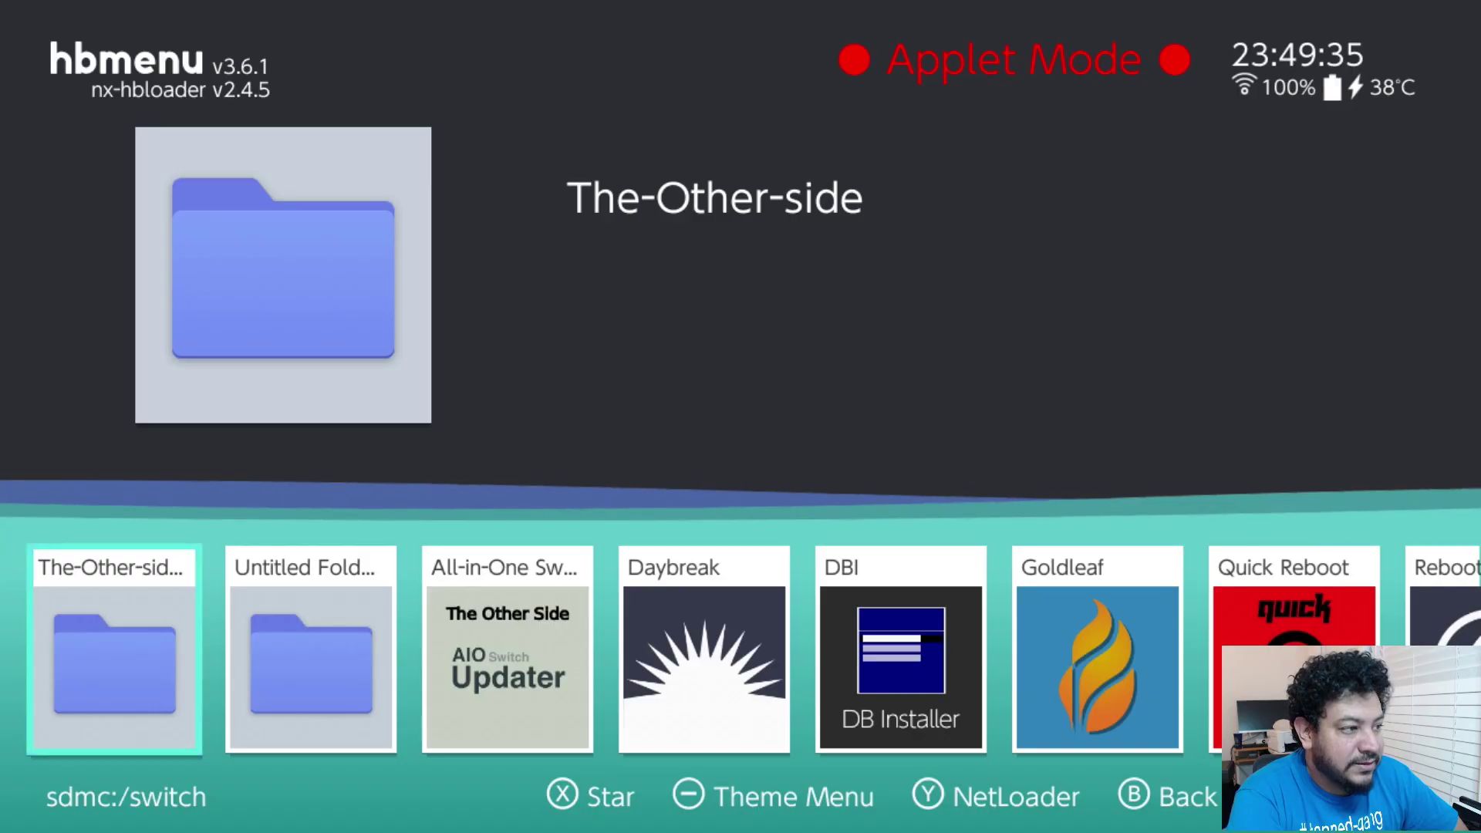
key("Right")
key("Left")
key("Home")
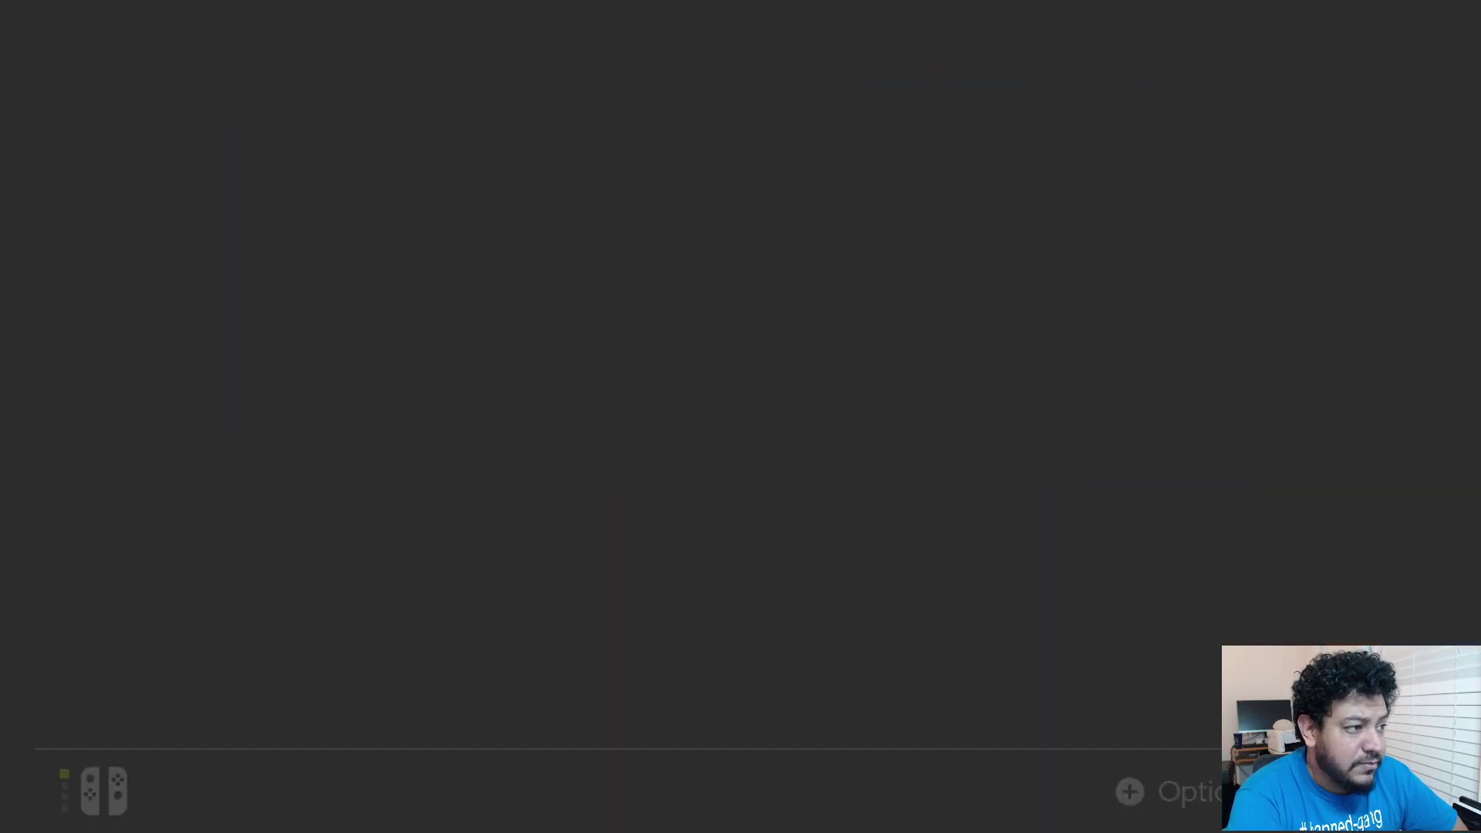
key("Right")
key("Right")
key("Left")
key("Right")
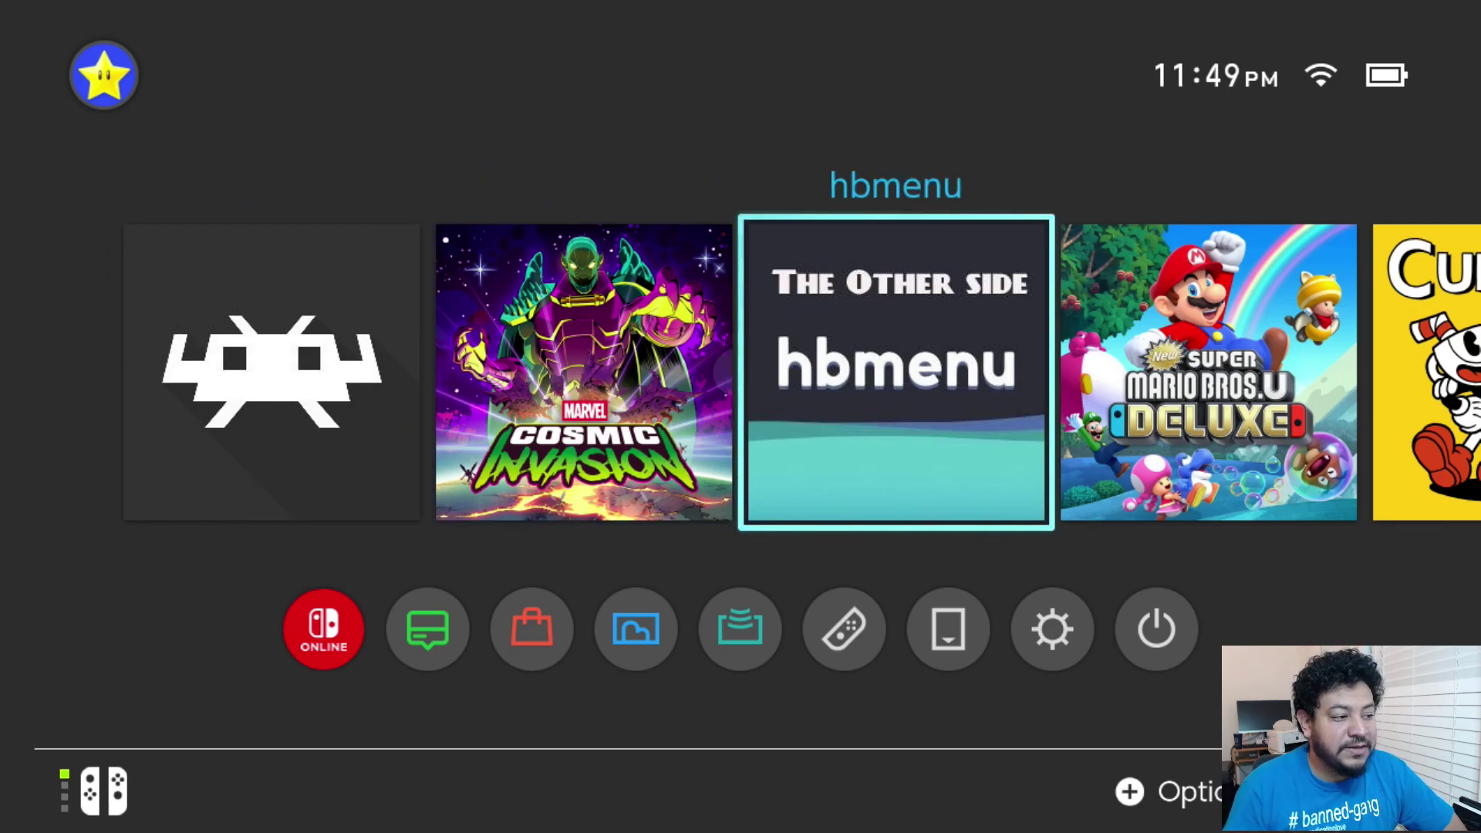
key("Left")
key("Right")
key("Right")
key("Left")
key("Left")
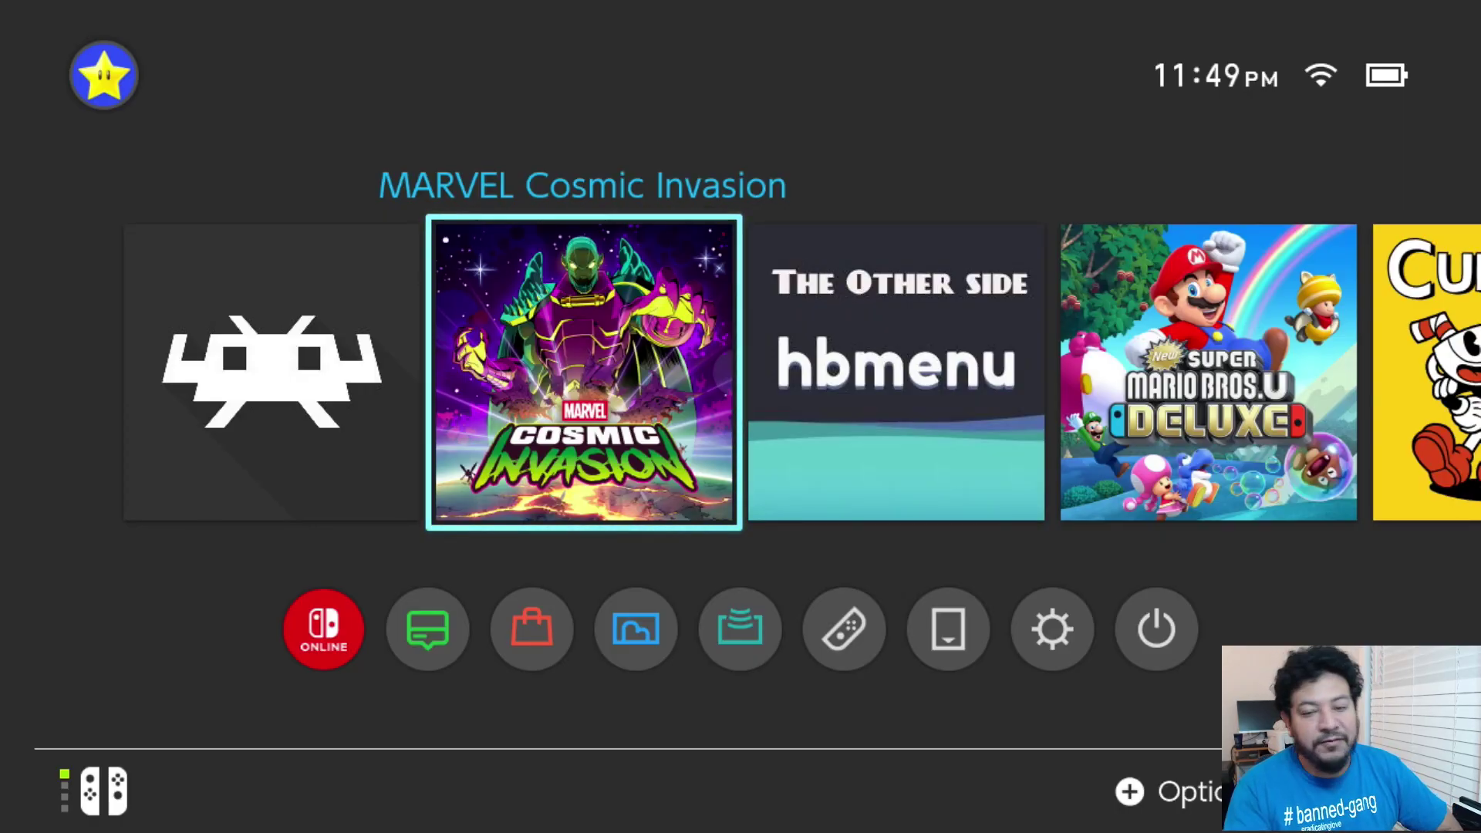
Launch Cuphead with the homebrew title override to open hbmenu outside applet mode.
key("Right")
key("Right")
key("Right")
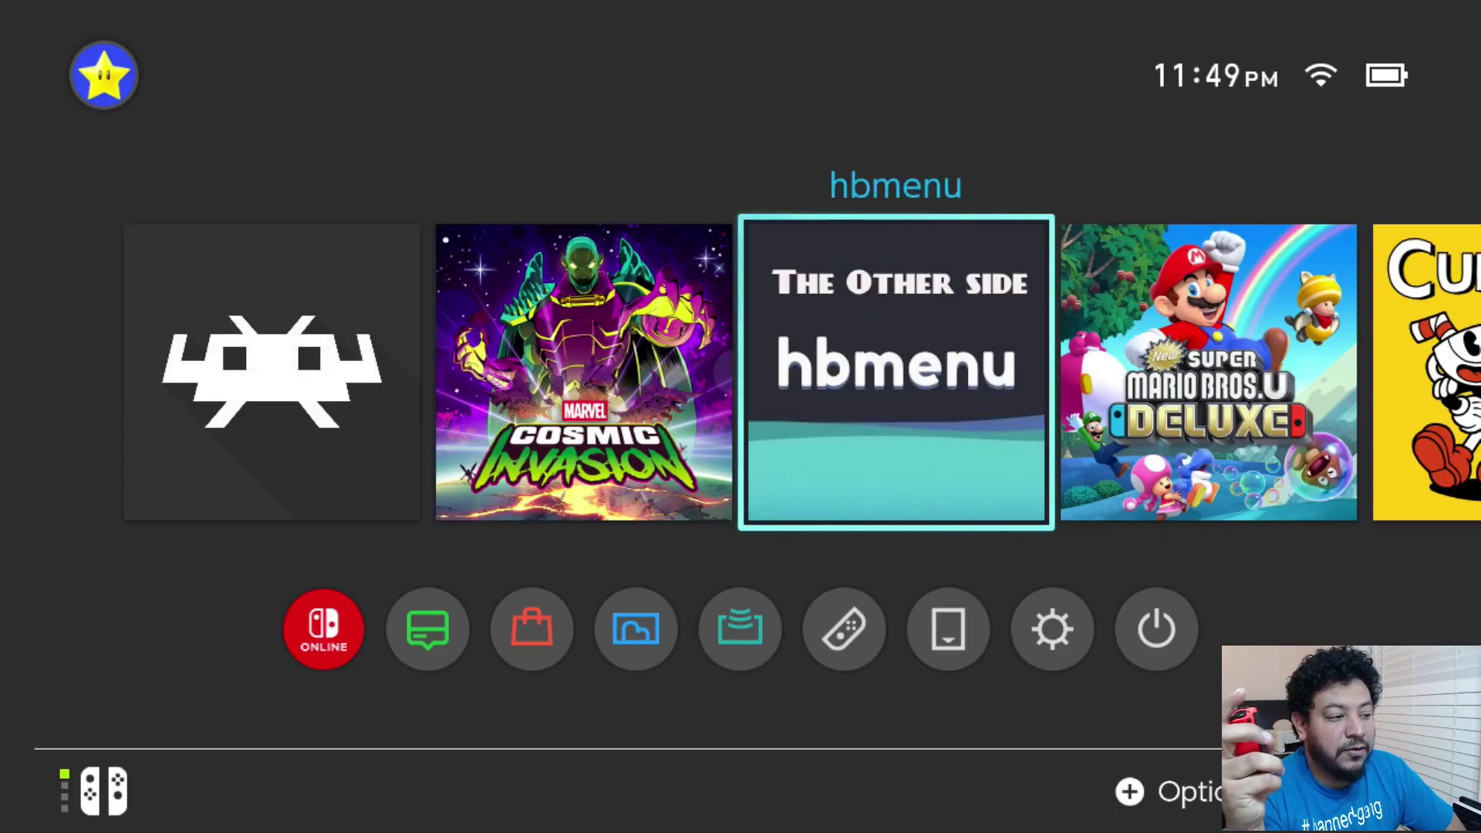
key("Left")
key("Right")
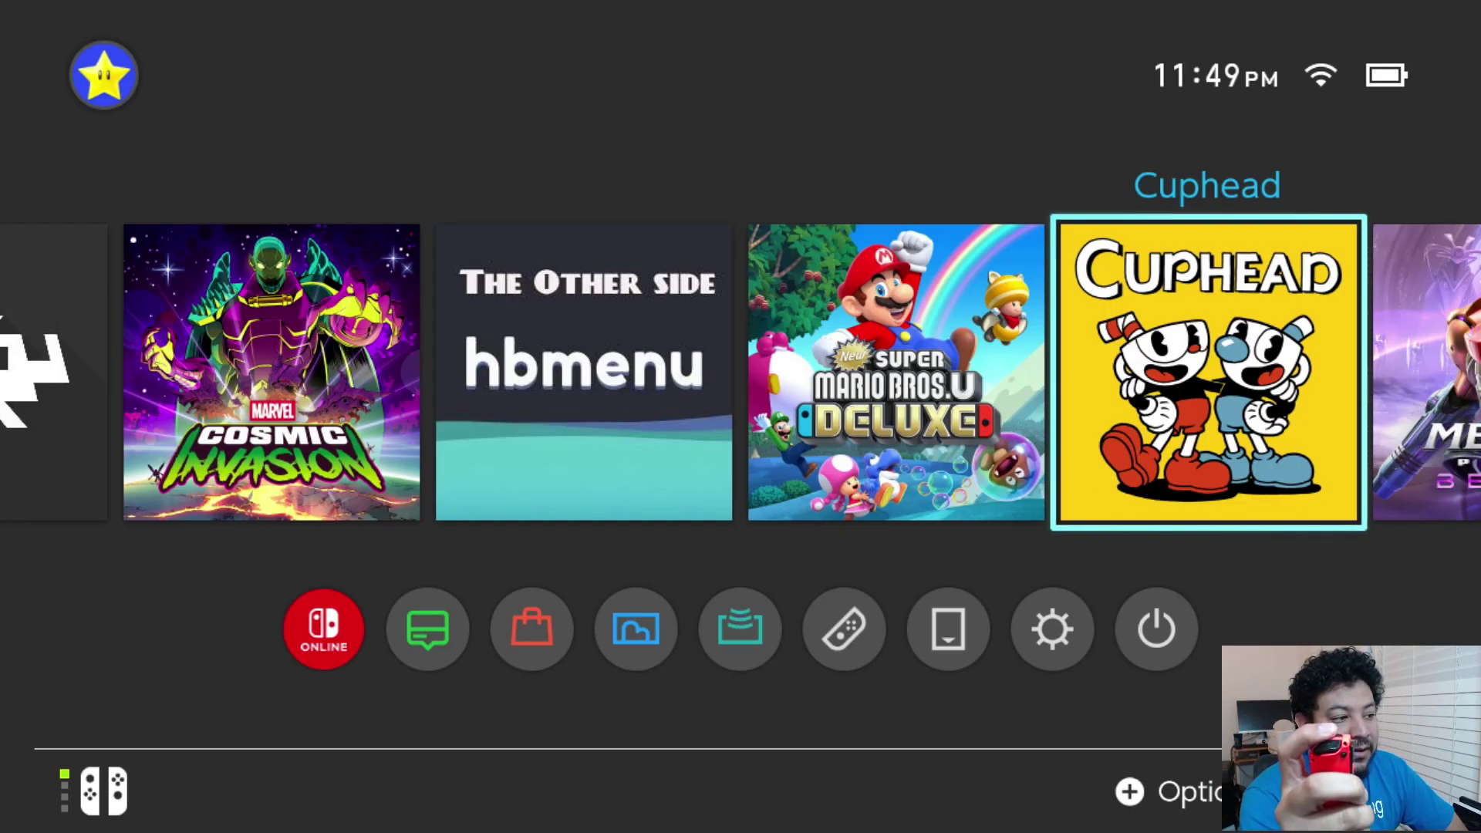
key("Return")
key("Escape")
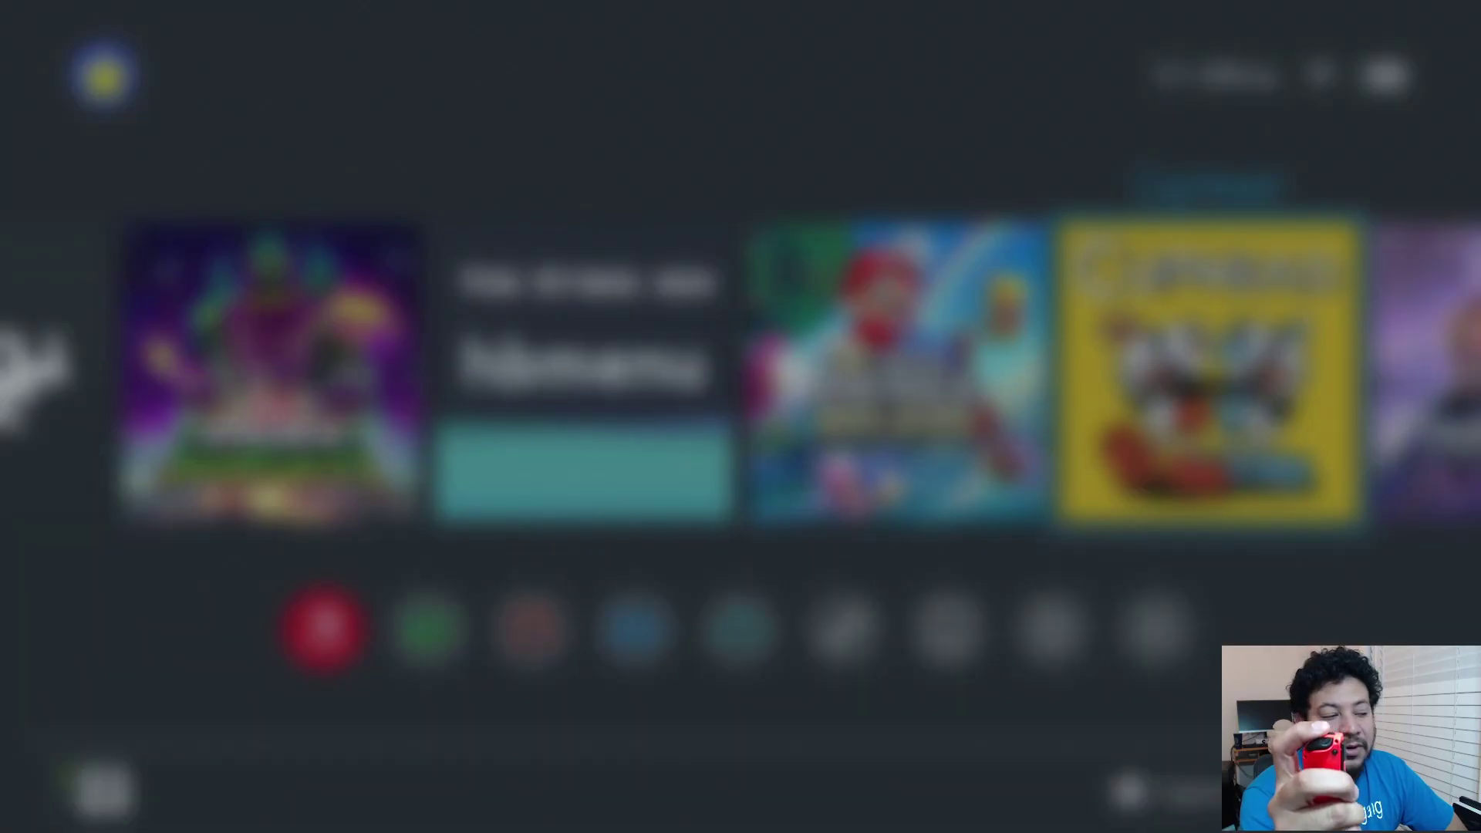
key("Return")
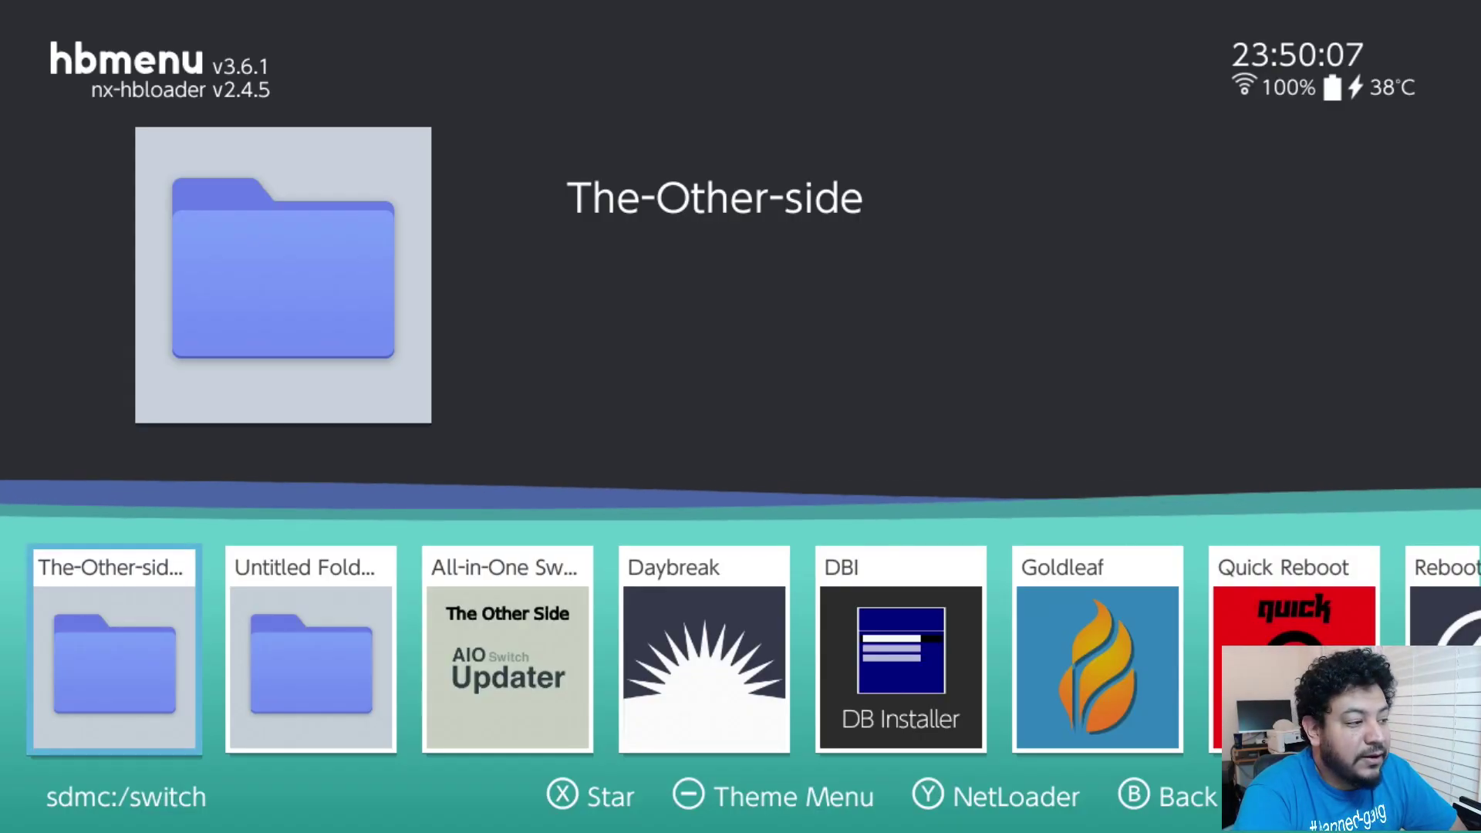
Select RetroArch among the homebrew applications in hbmenu's sdmc:/switch folder.
key("Right")
key("Right")
key("Right")
key("Right")
key("Right")
key("Right")
key("Right")
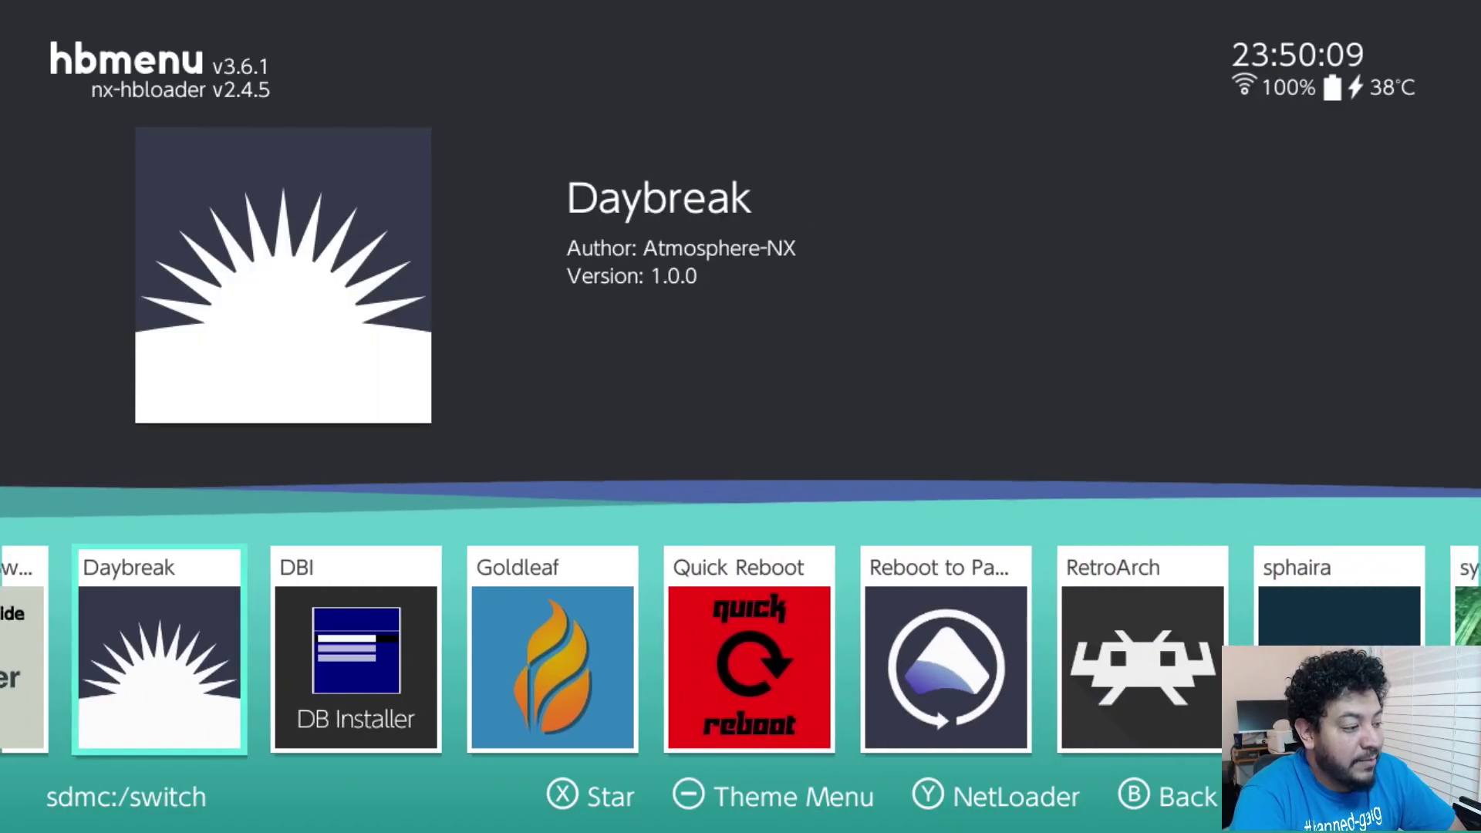
key("Right")
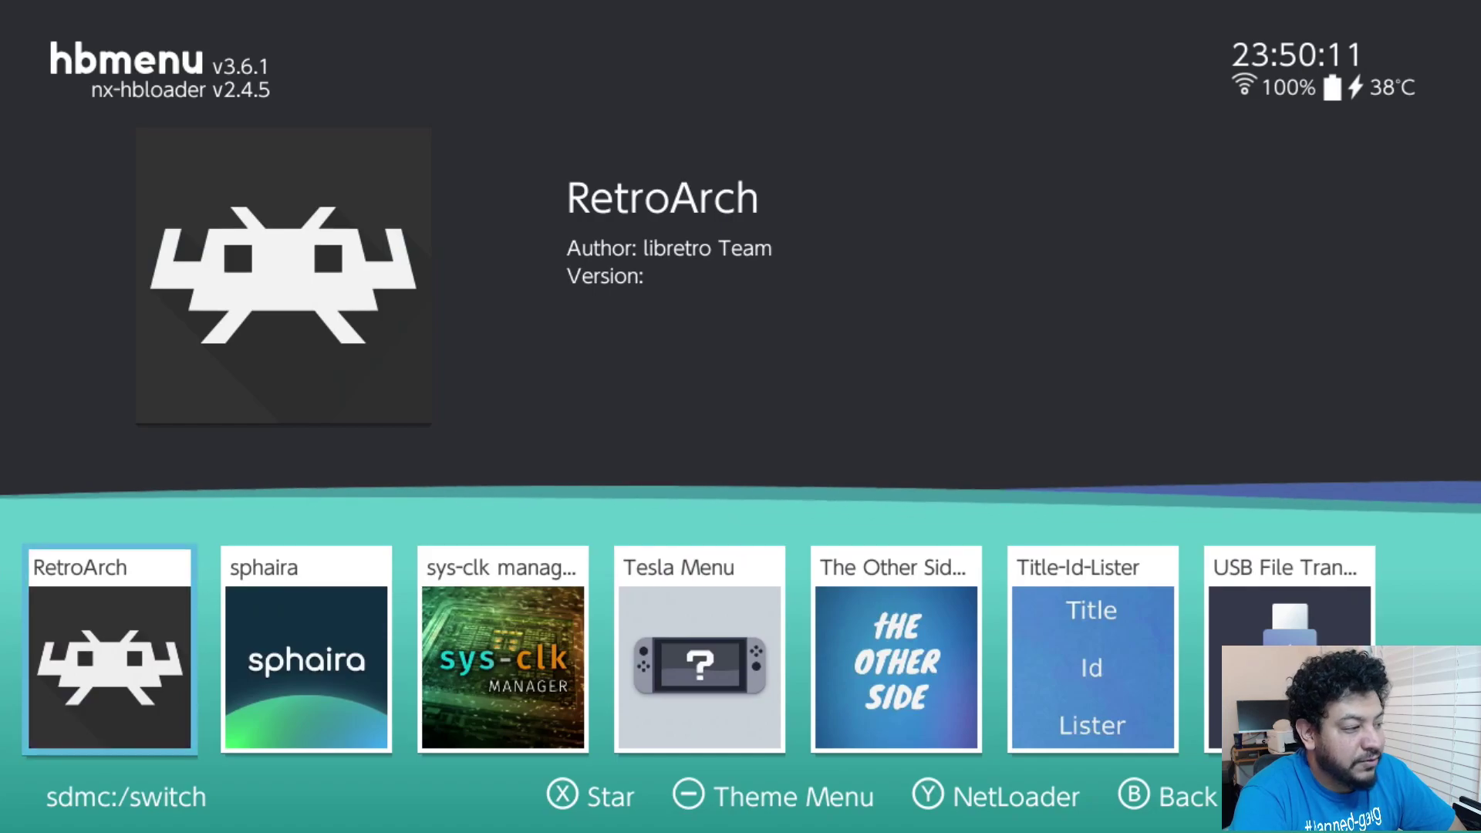